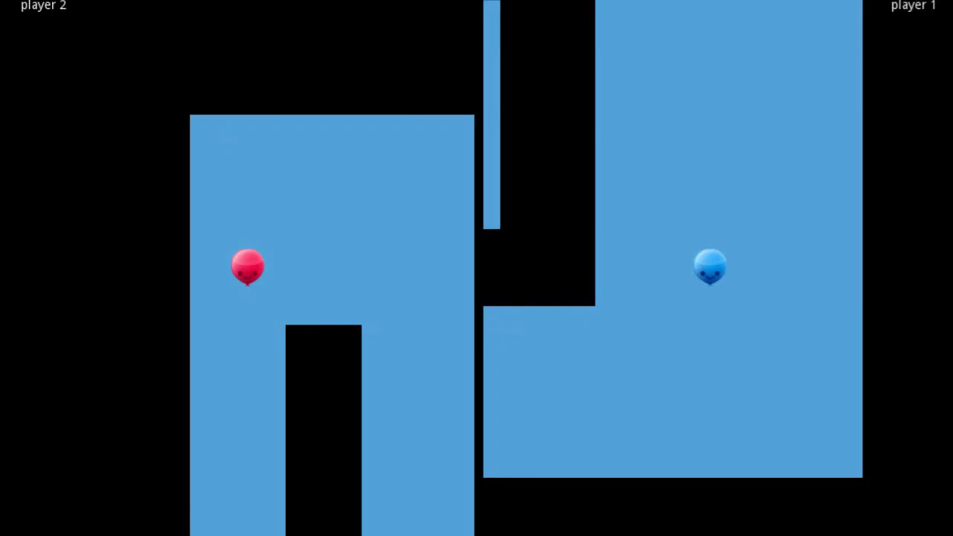
Steer the blue balloon up and left and the red balloon right in the running demo.
{"action": "key", "text": "Up"}
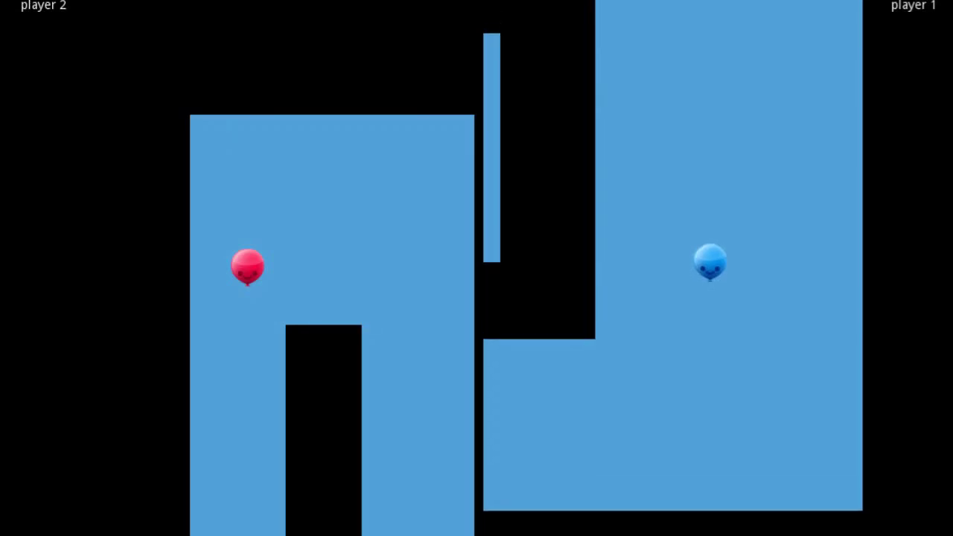
{"action": "key", "text": "Left"}
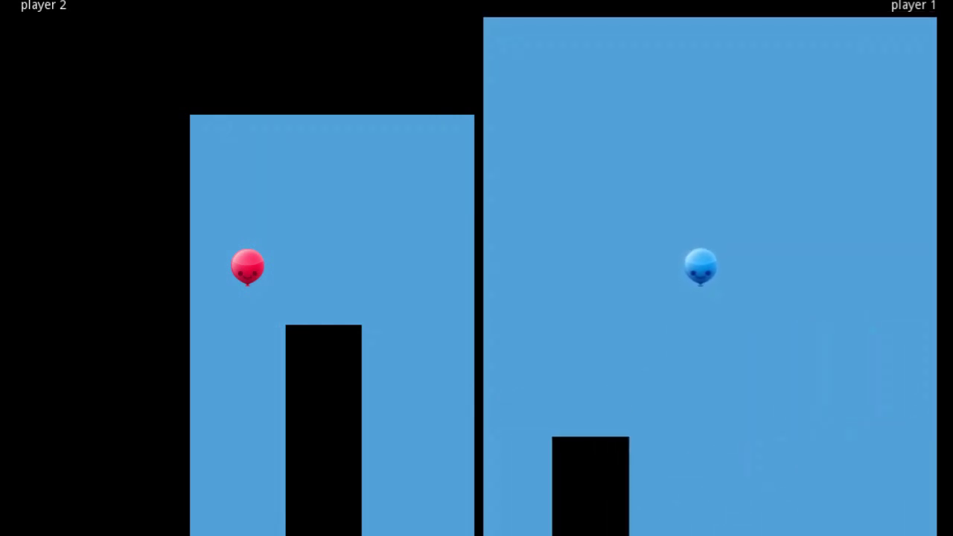
{"action": "key", "text": "d"}
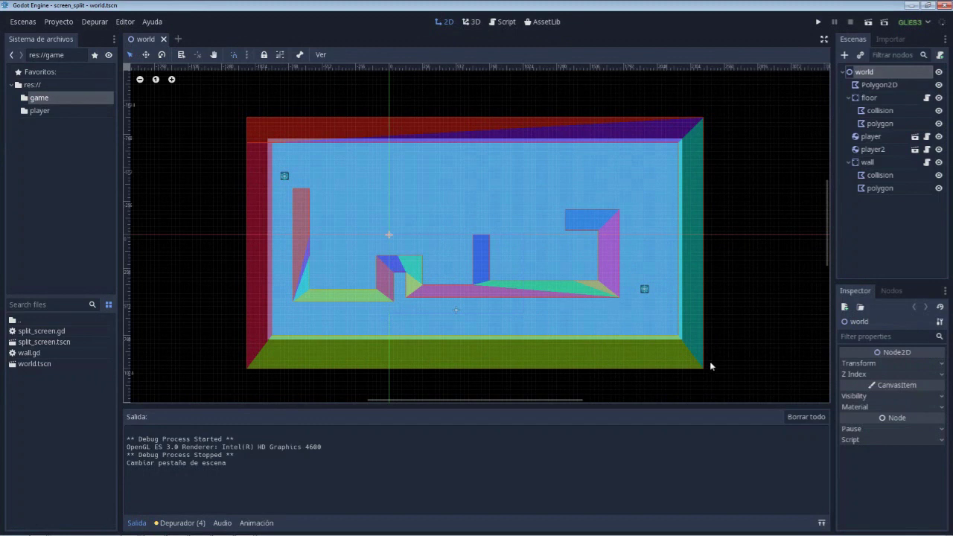
Zoom into the world viewport and select the first player instance.
{"action": "scroll", "coordinate": [648, 317], "scroll_direction": "up", "scroll_amount": 1}
{"action": "scroll", "coordinate": [656, 305], "scroll_direction": "up", "scroll_amount": 2}
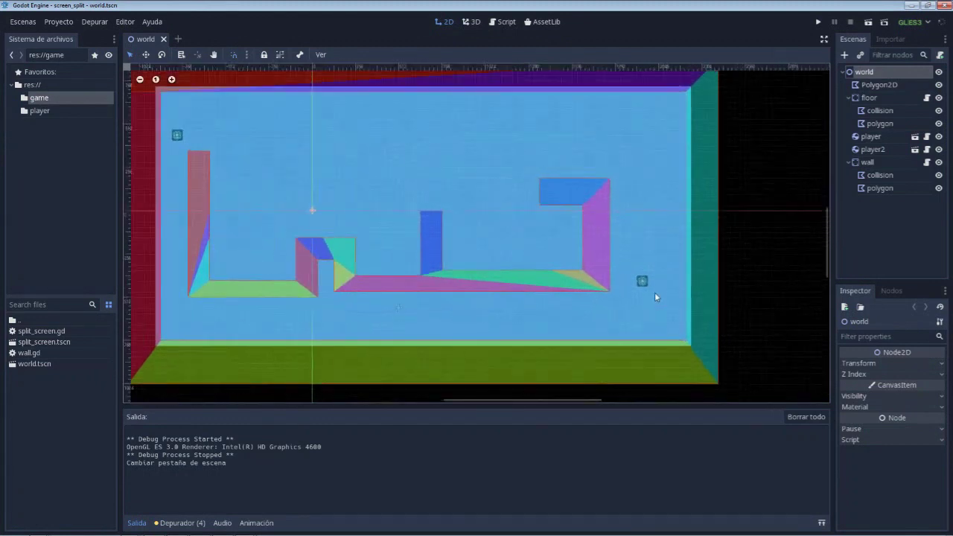
{"action": "scroll", "coordinate": [651, 287], "scroll_direction": "up", "scroll_amount": 1}
{"action": "scroll", "coordinate": [648, 287], "scroll_direction": "up", "scroll_amount": 1}
{"action": "scroll", "coordinate": [647, 287], "scroll_direction": "up", "scroll_amount": 1}
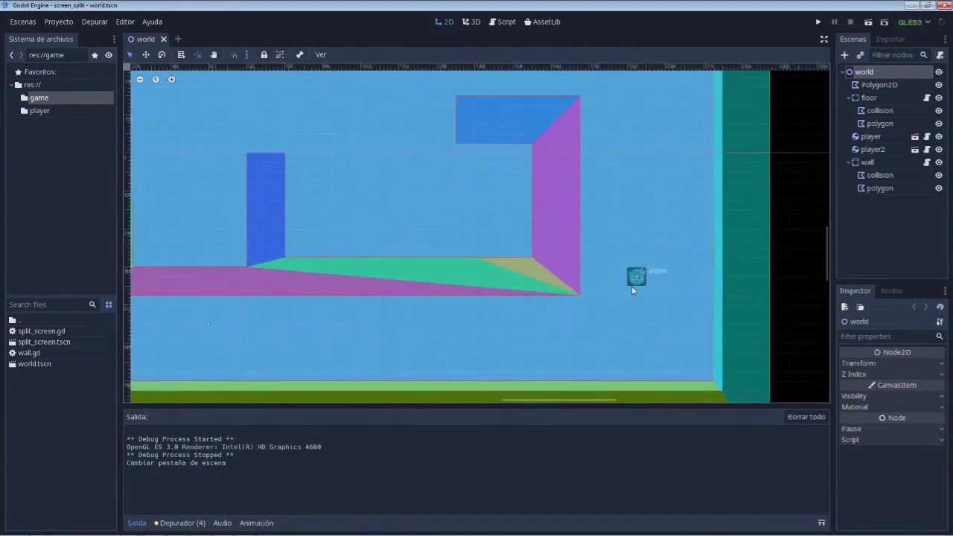
{"action": "scroll", "coordinate": [657, 308], "scroll_direction": "up", "scroll_amount": 1}
{"action": "scroll", "coordinate": [658, 311], "scroll_direction": "up", "scroll_amount": 1}
{"action": "scroll", "coordinate": [658, 297], "scroll_direction": "up", "scroll_amount": 1}
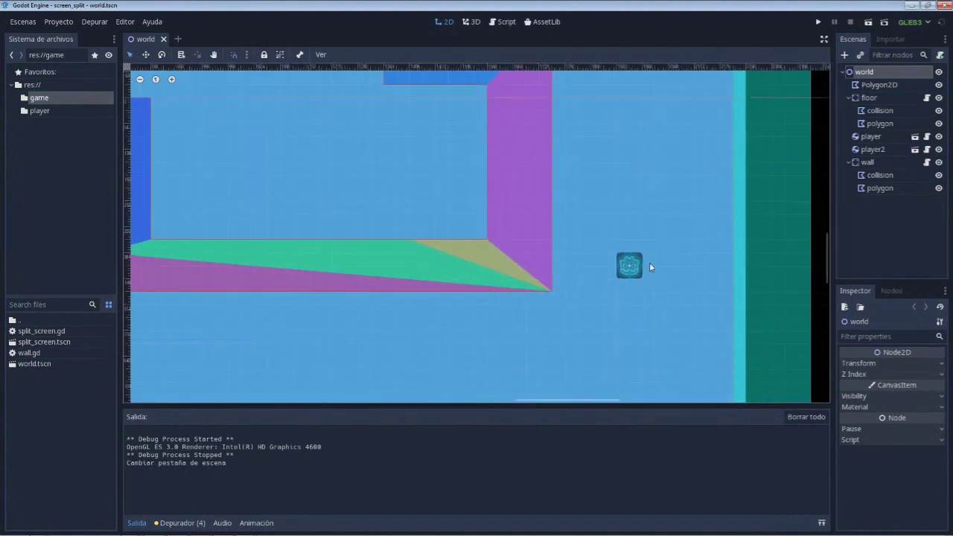
{"action": "left_click", "coordinate": [871, 136]}
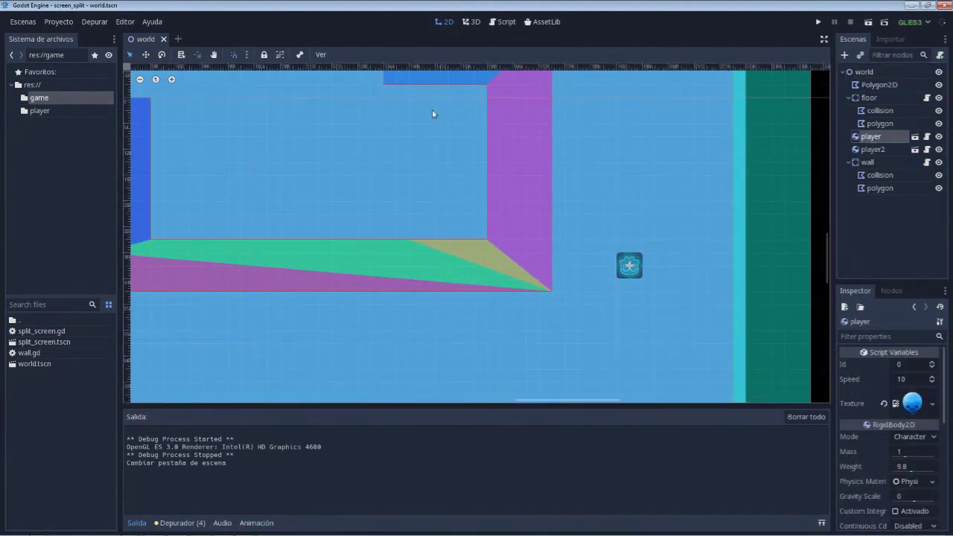
Select player2 and open the player scene in its own tab.
{"action": "scroll", "coordinate": [432, 169], "scroll_direction": "up", "scroll_amount": 3}
{"action": "scroll", "coordinate": [547, 203], "scroll_direction": "left", "scroll_amount": 2}
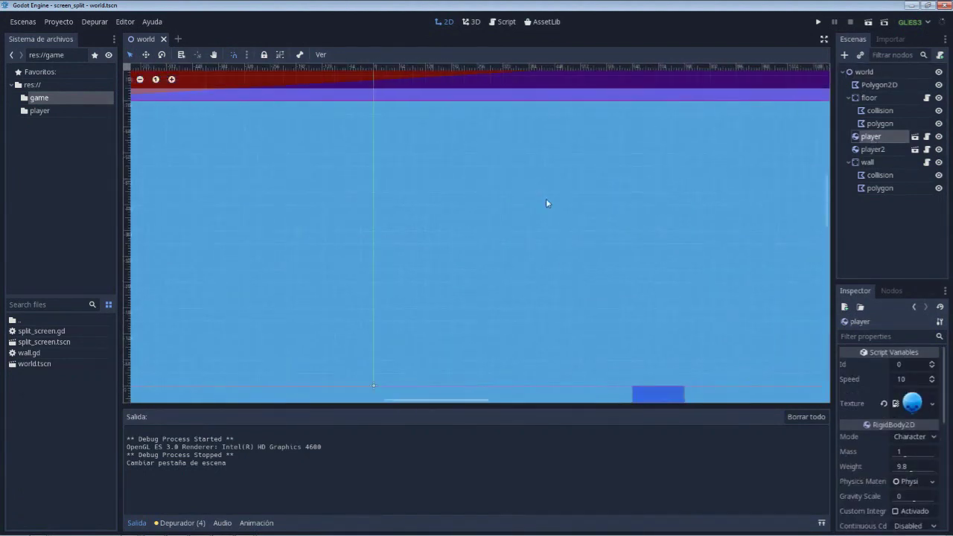
{"action": "scroll", "coordinate": [566, 203], "scroll_direction": "left", "scroll_amount": 4}
{"action": "left_click", "coordinate": [871, 149]}
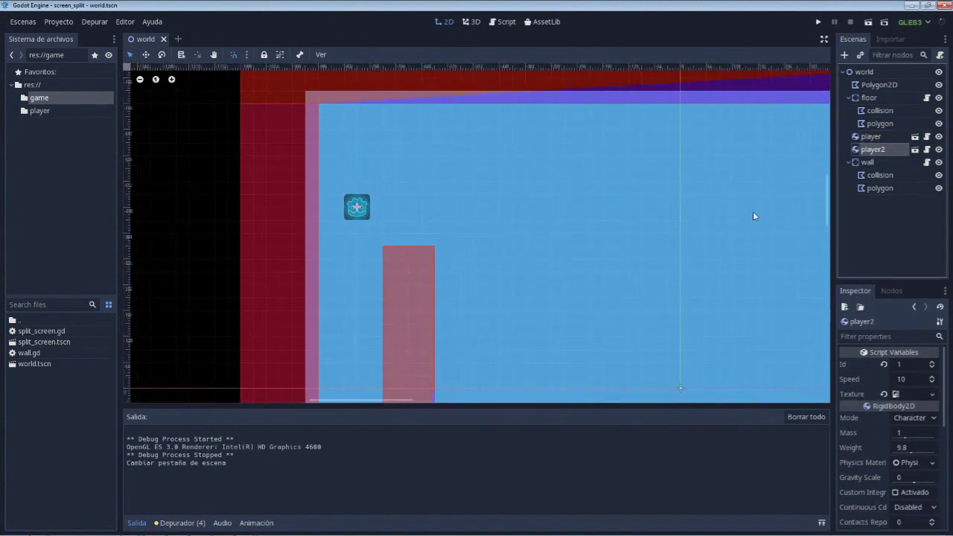
{"action": "left_click", "coordinate": [915, 149]}
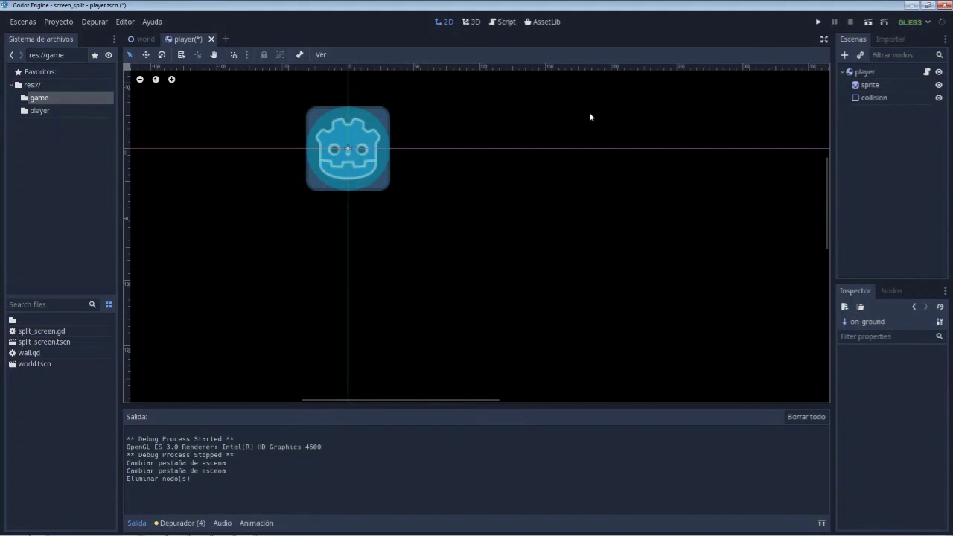
Load Balloons_01_64x64_Alt_01_006.png from res://player as the sprite's texture.
{"action": "left_click", "coordinate": [872, 87]}
{"action": "left_click", "coordinate": [932, 375]}
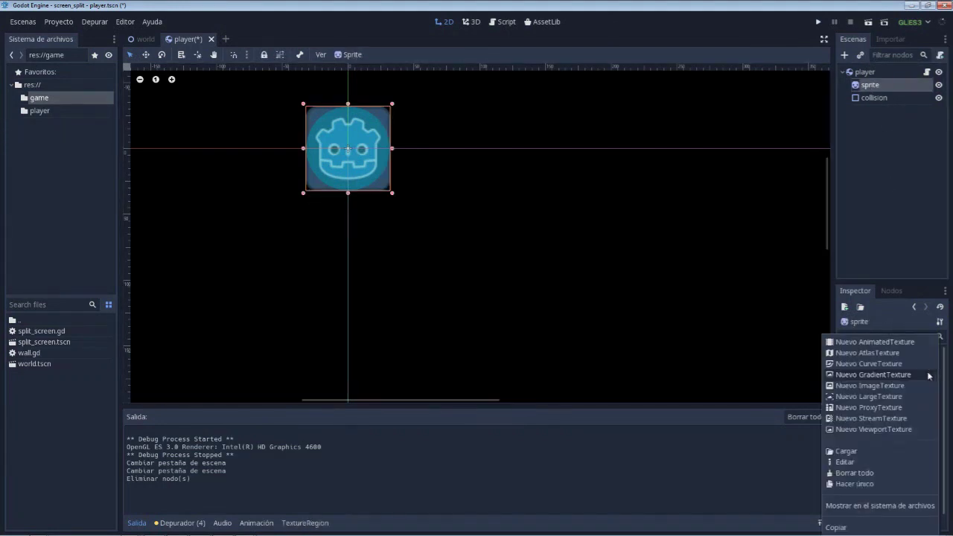
{"action": "left_click", "coordinate": [868, 450]}
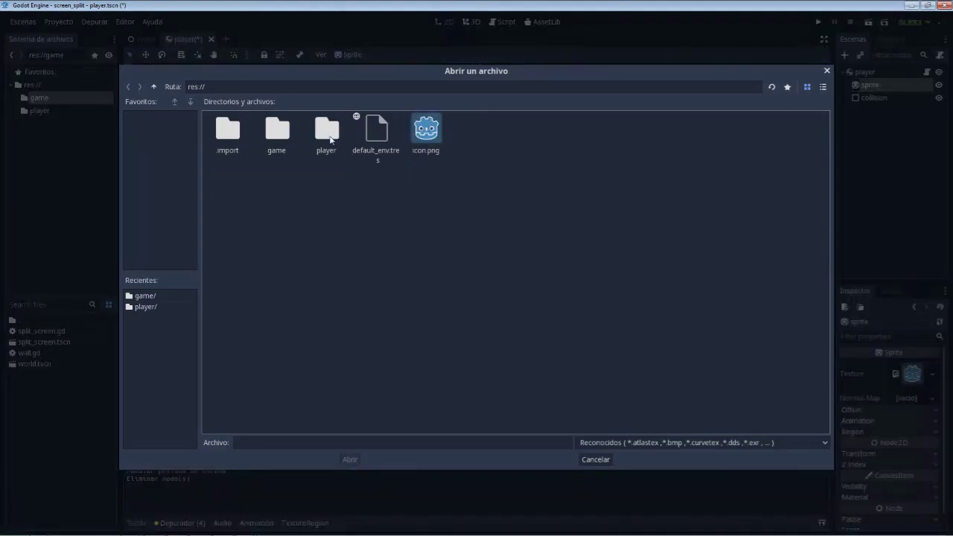
{"action": "double_click", "coordinate": [328, 135]}
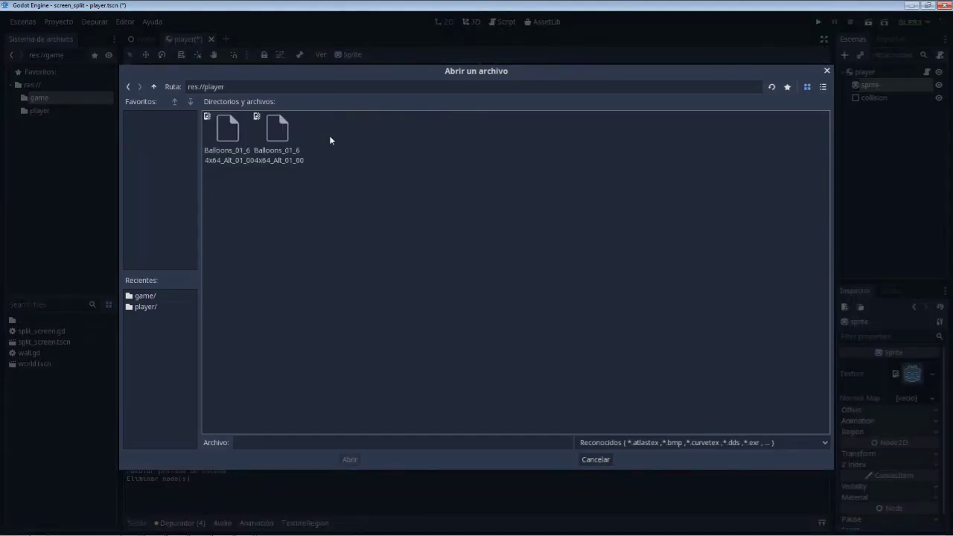
{"action": "double_click", "coordinate": [275, 134]}
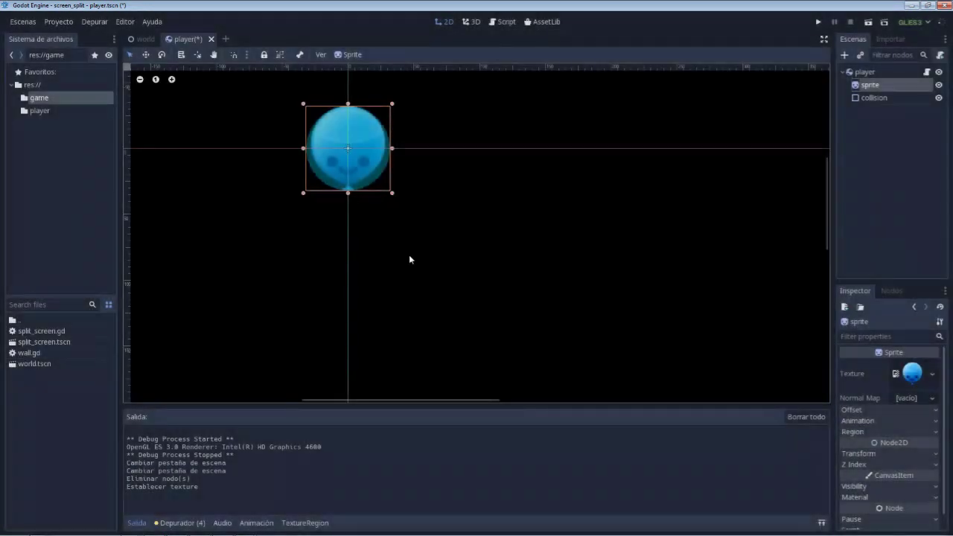
Hide the collision shape in the editor and save the player scene.
{"action": "left_click", "coordinate": [938, 97]}
{"action": "scroll", "coordinate": [484, 184], "scroll_direction": "down", "scroll_amount": 1}
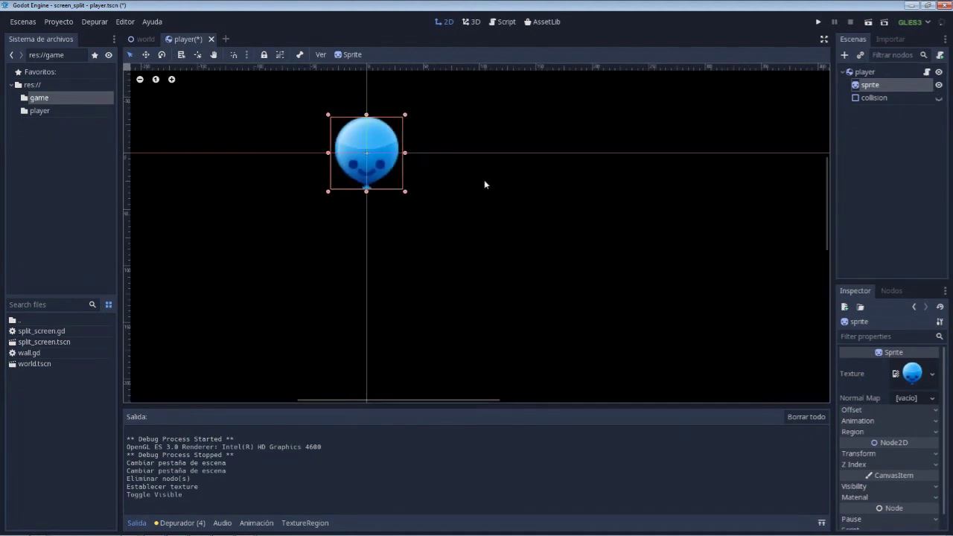
{"action": "key", "text": "ctrl+s"}
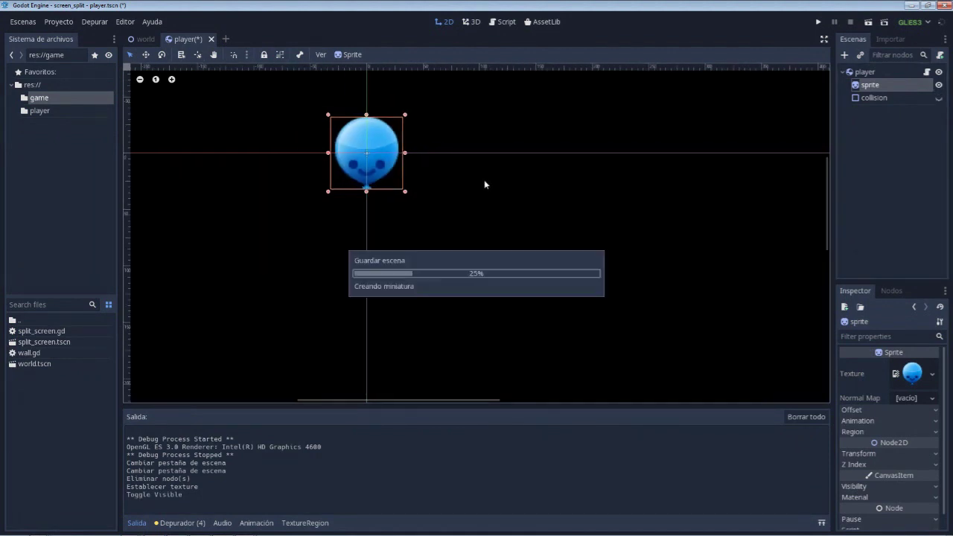
{"action": "left_click", "coordinate": [140, 40]}
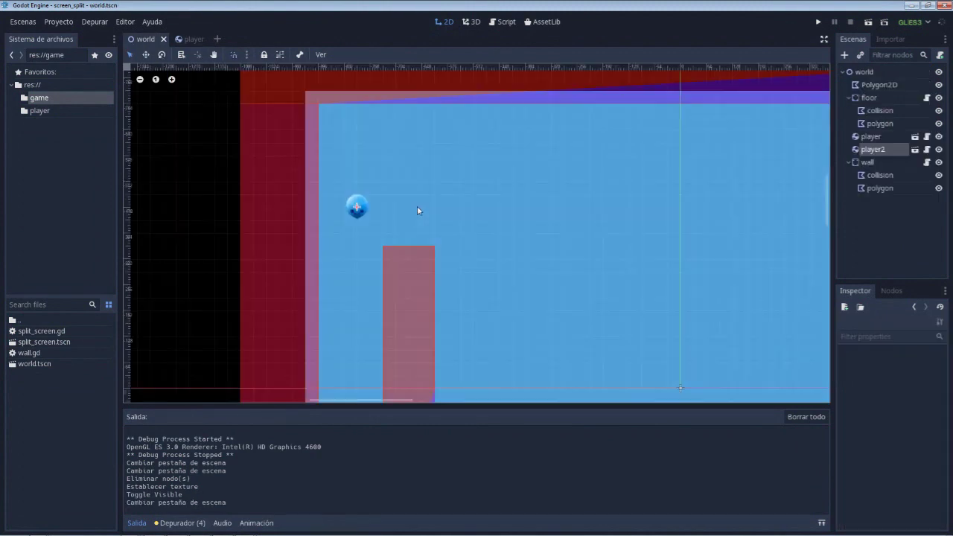
{"action": "middle_click_drag", "start_coordinate": [632, 238], "coordinate": [347, 141]}
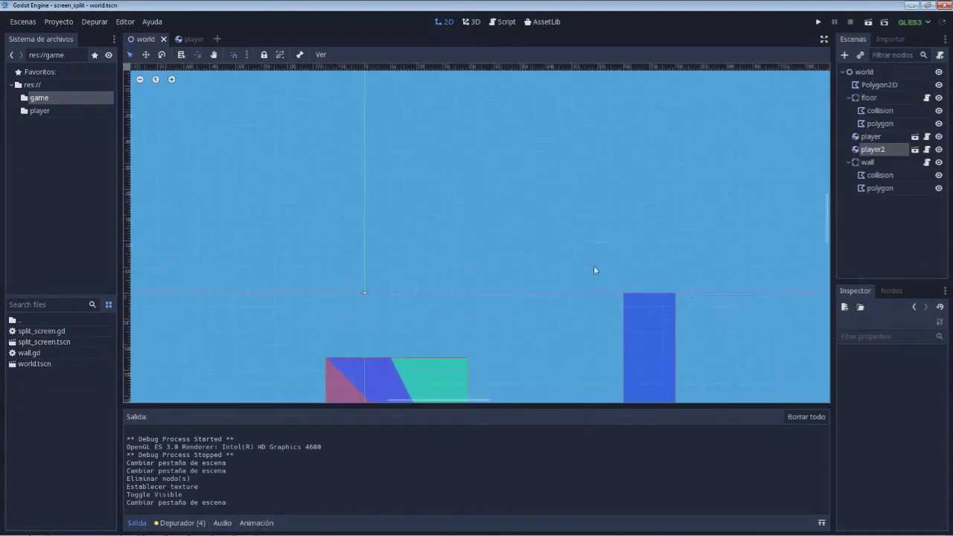
{"action": "middle_click_drag", "start_coordinate": [596, 271], "coordinate": [392, 230]}
{"action": "middle_click_drag", "start_coordinate": [617, 243], "coordinate": [554, 229]}
{"action": "scroll", "coordinate": [555, 229], "scroll_direction": "down", "scroll_amount": 2}
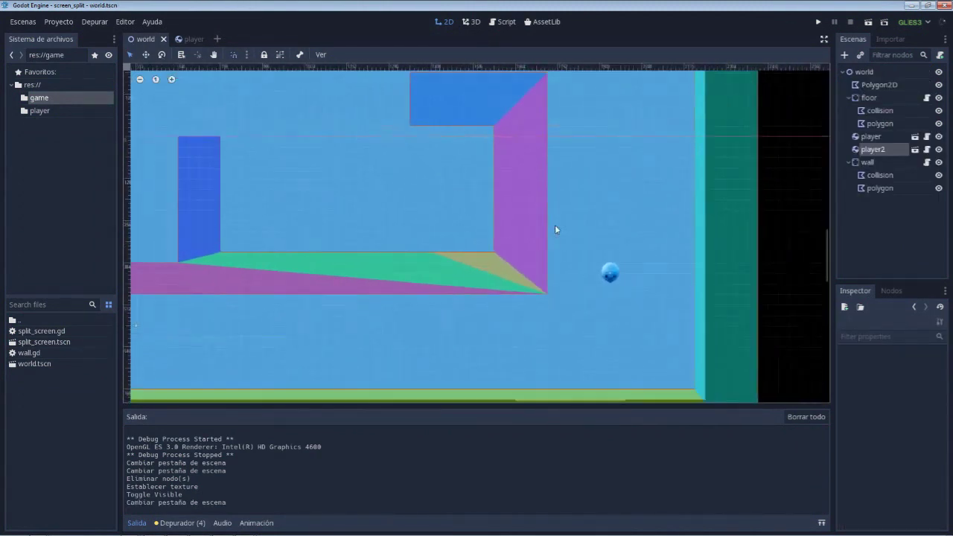
{"action": "scroll", "coordinate": [555, 230], "scroll_direction": "down", "scroll_amount": 1}
{"action": "scroll", "coordinate": [554, 229], "scroll_direction": "down", "scroll_amount": 1}
{"action": "scroll", "coordinate": [555, 229], "scroll_direction": "down", "scroll_amount": 1}
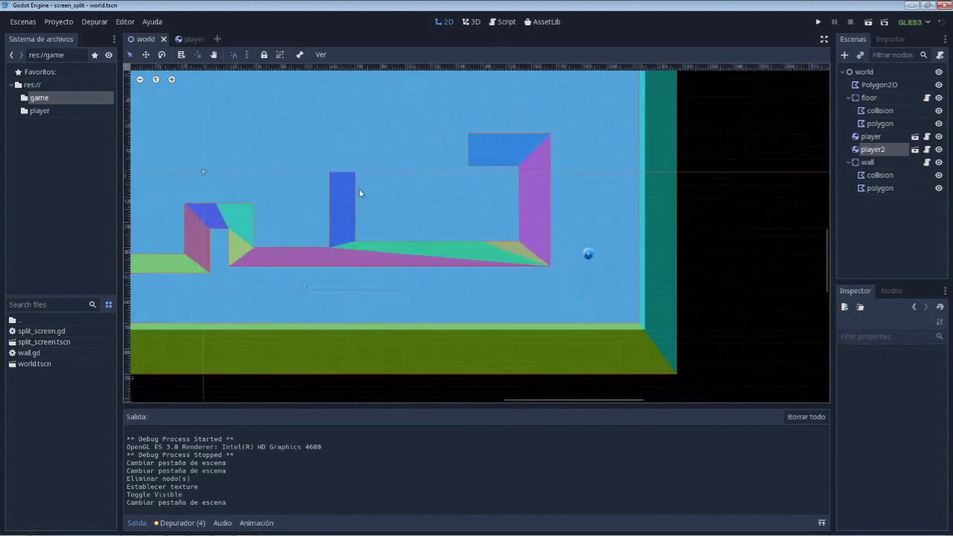
{"action": "middle_click_drag", "start_coordinate": [359, 191], "coordinate": [501, 248]}
{"action": "scroll", "coordinate": [501, 248], "scroll_direction": "down", "scroll_amount": 1}
{"action": "scroll", "coordinate": [501, 253], "scroll_direction": "down", "scroll_amount": 1}
{"action": "scroll", "coordinate": [506, 200], "scroll_direction": "down", "scroll_amount": 2}
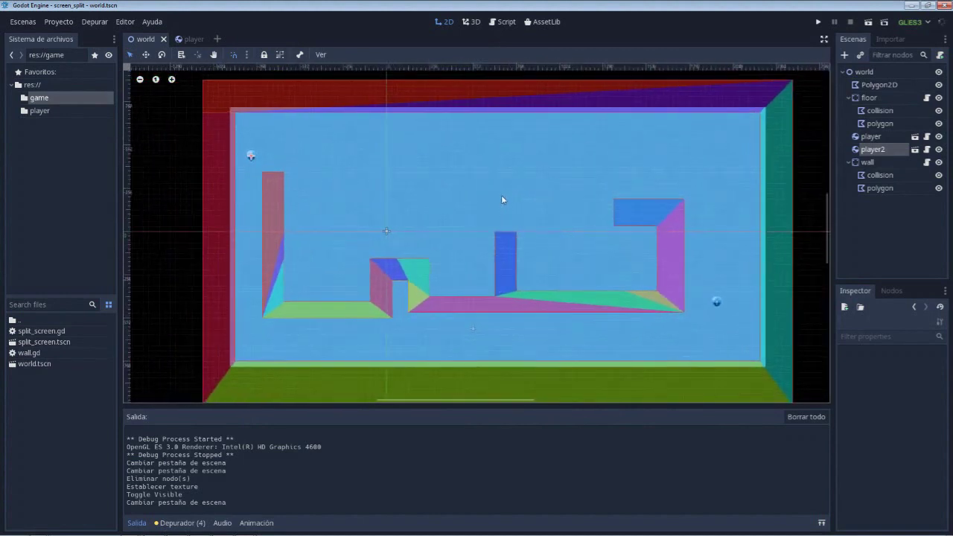
{"action": "scroll", "coordinate": [487, 196], "scroll_direction": "down", "scroll_amount": 1}
{"action": "scroll", "coordinate": [473, 198], "scroll_direction": "down", "scroll_amount": 1}
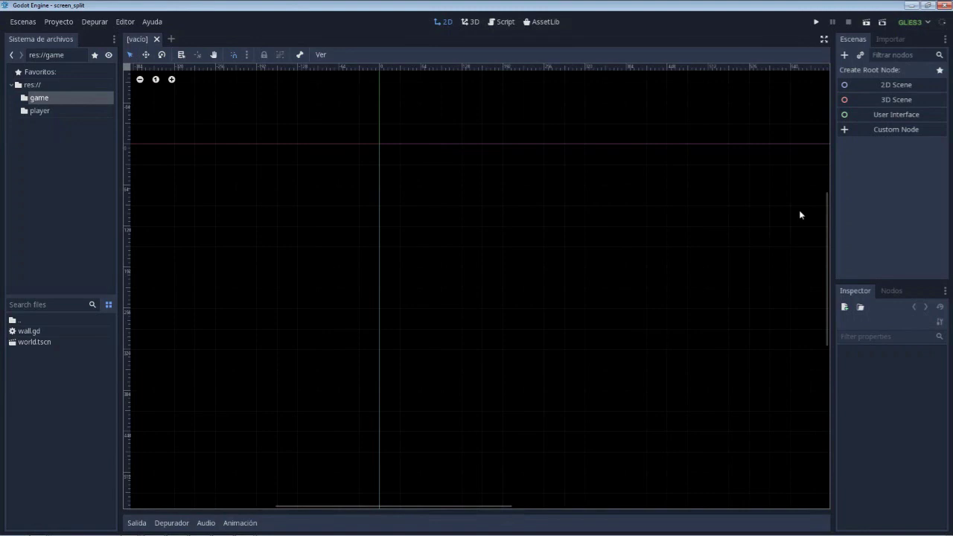
Create a plain Node as the scene root and rename it split_screen.
{"action": "left_click", "coordinate": [879, 131]}
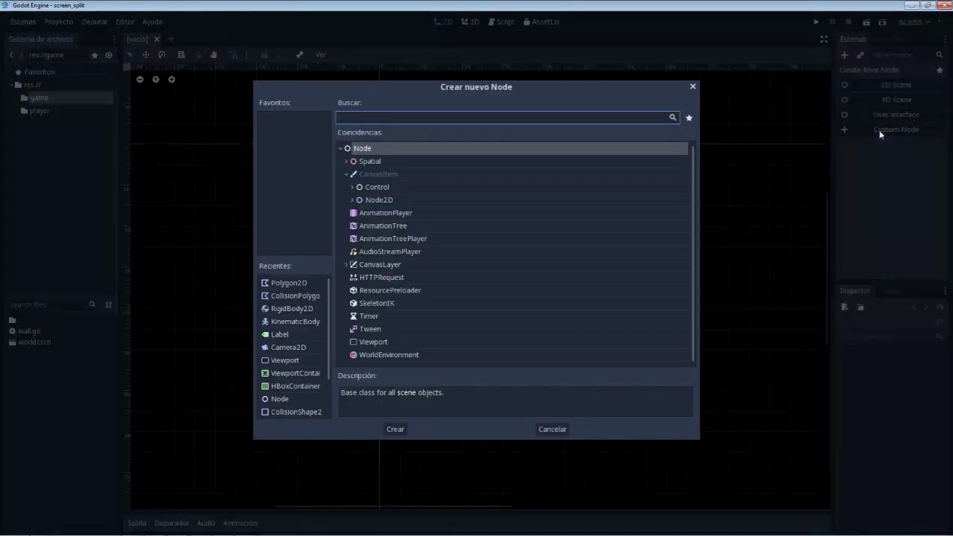
{"action": "double_click", "coordinate": [370, 148]}
{"action": "double_click", "coordinate": [894, 70]}
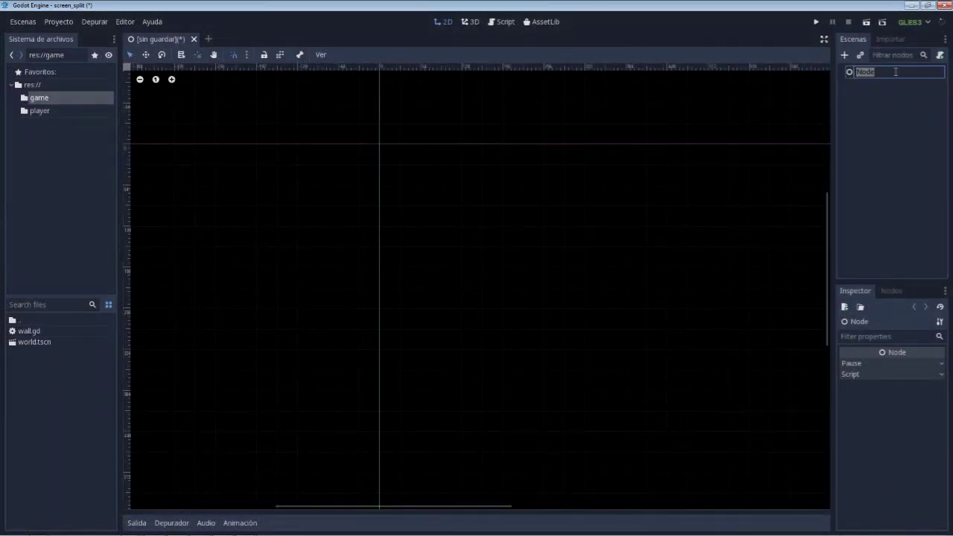
{"action": "type", "text": "split_s"}
{"action": "type", "text": "creen"}
{"action": "key", "text": "Return"}
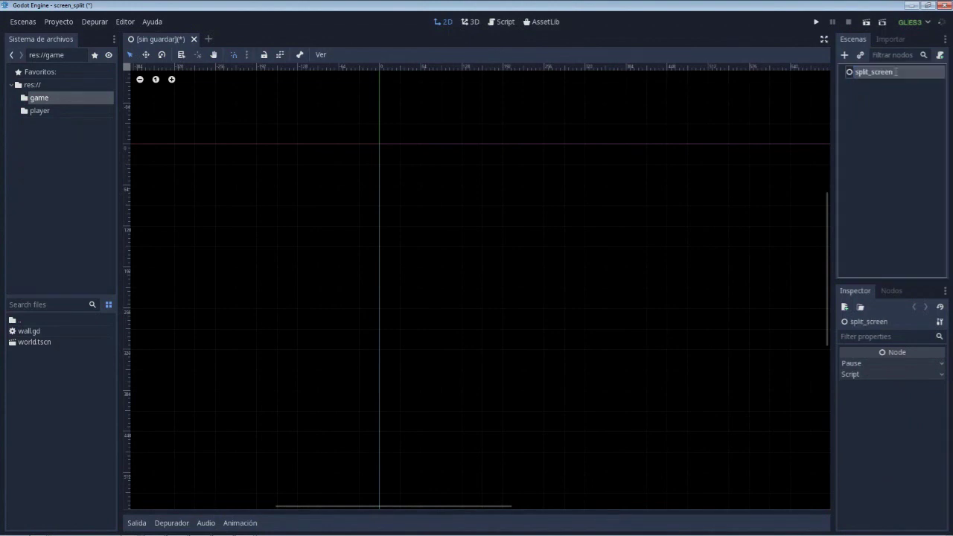
Add an HBoxContainer child under split_screen.
{"action": "left_click", "coordinate": [845, 56]}
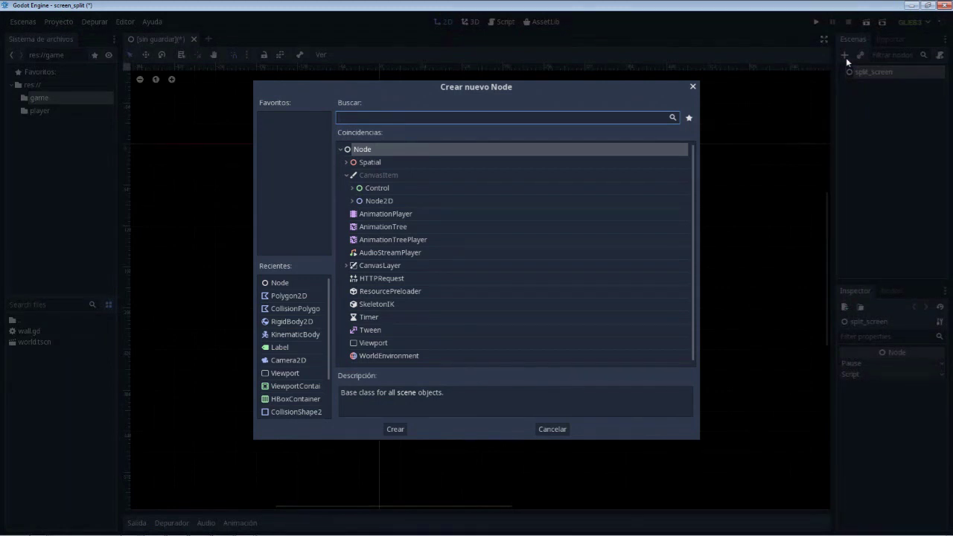
{"action": "type", "text": "hbo"}
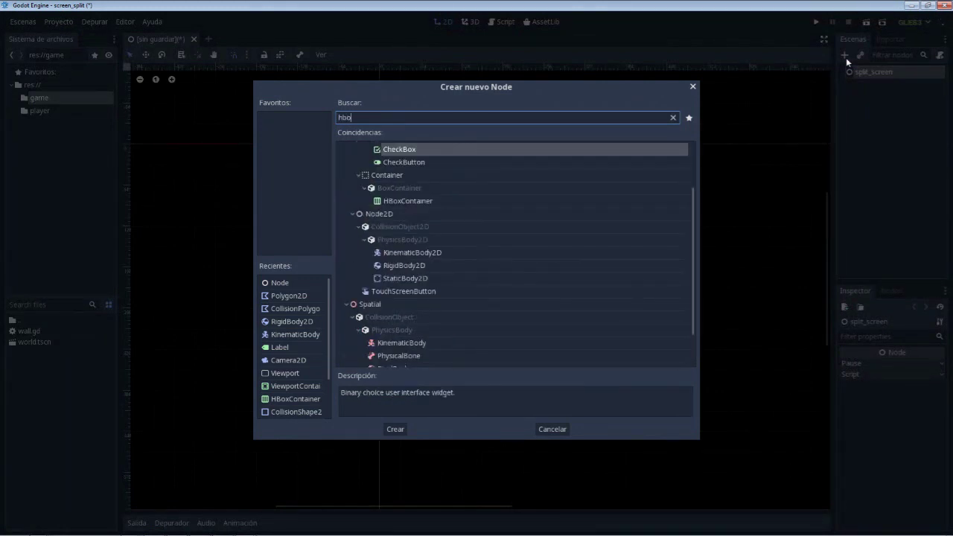
{"action": "key", "text": "Down"}
{"action": "key", "text": "Down"}
{"action": "key", "text": "Down"}
{"action": "key", "text": "Return"}
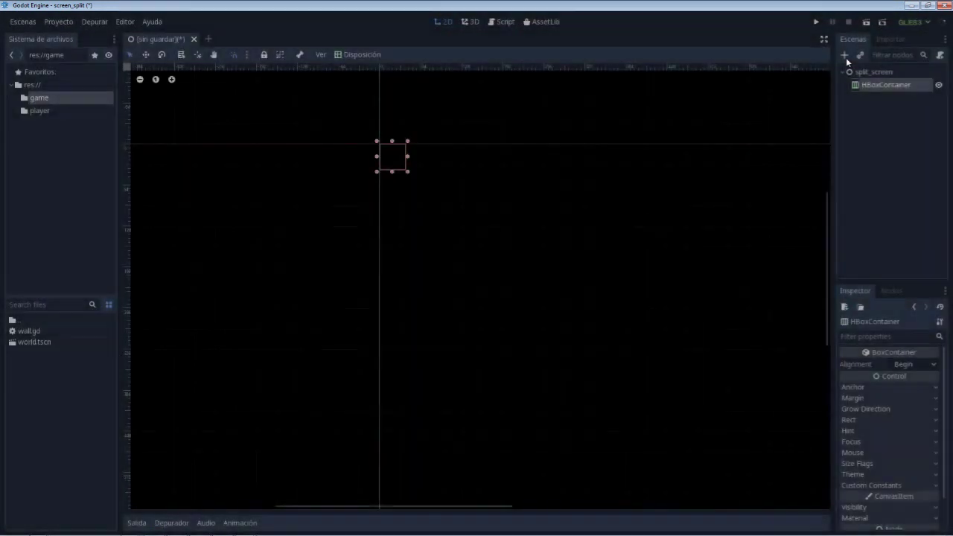
Rename the HBoxContainer to viewport_container.
{"action": "double_click", "coordinate": [880, 85]}
{"action": "type", "text": "v"}
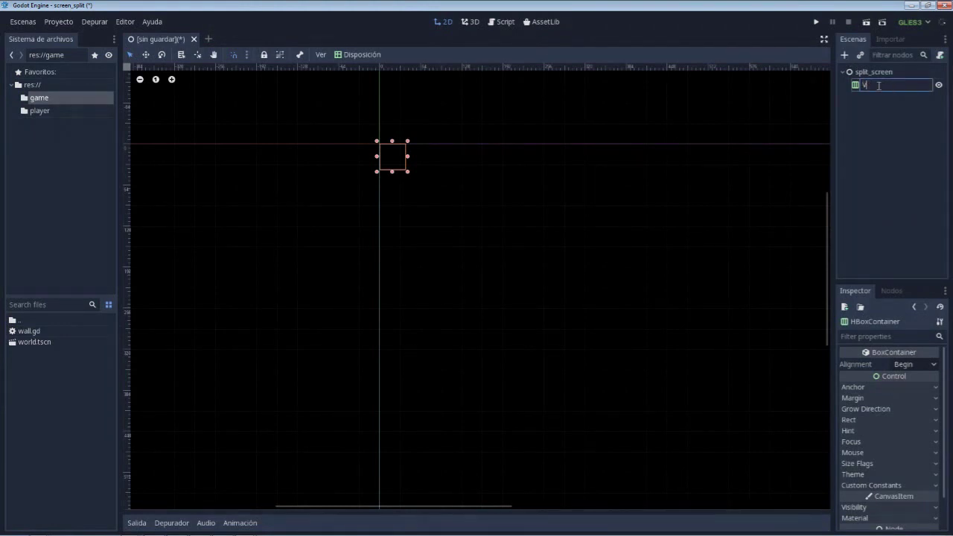
{"action": "type", "text": "iewp"}
{"action": "type", "text": "ort_container"}
{"action": "key", "text": "Return"}
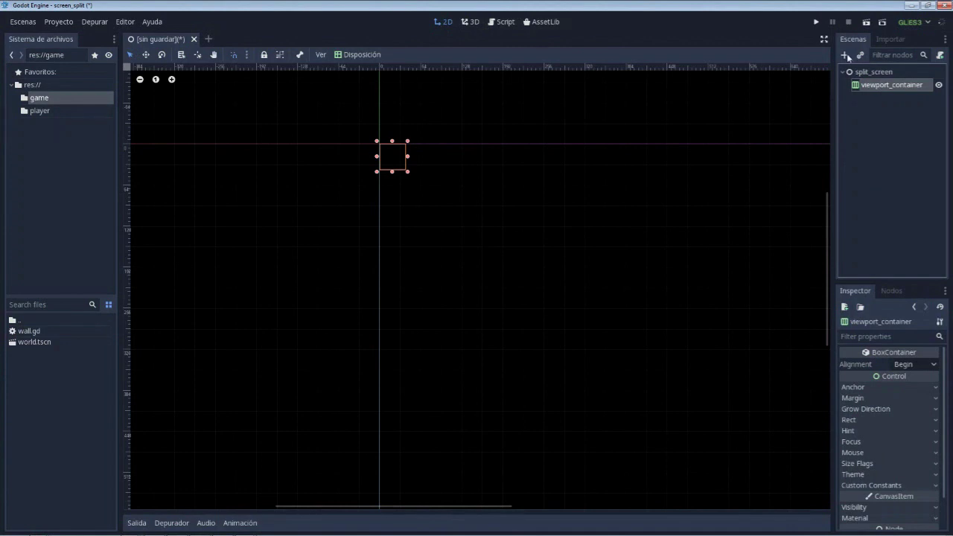
Add a ViewportContainer named vieport_1 and duplicate it as vieport_2.
{"action": "left_click", "coordinate": [846, 56]}
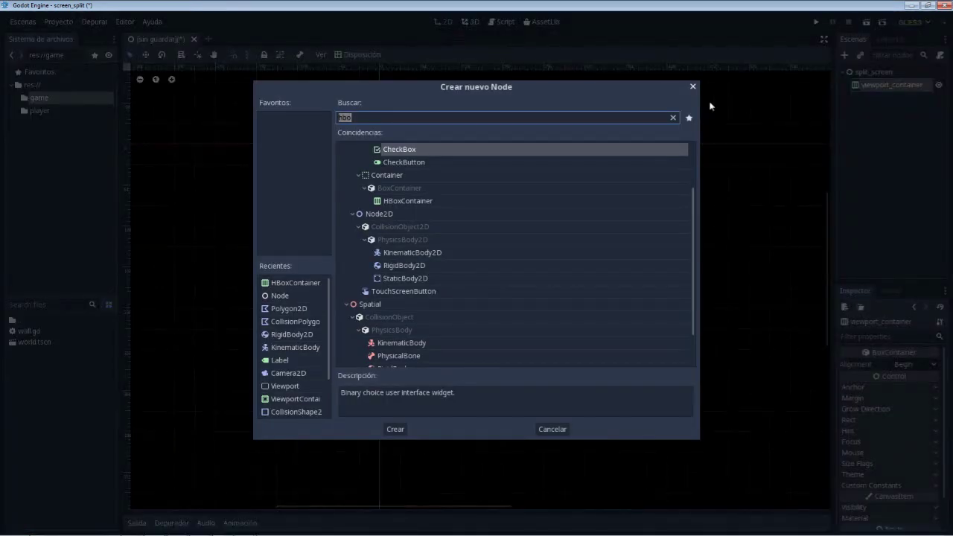
{"action": "type", "text": "v"}
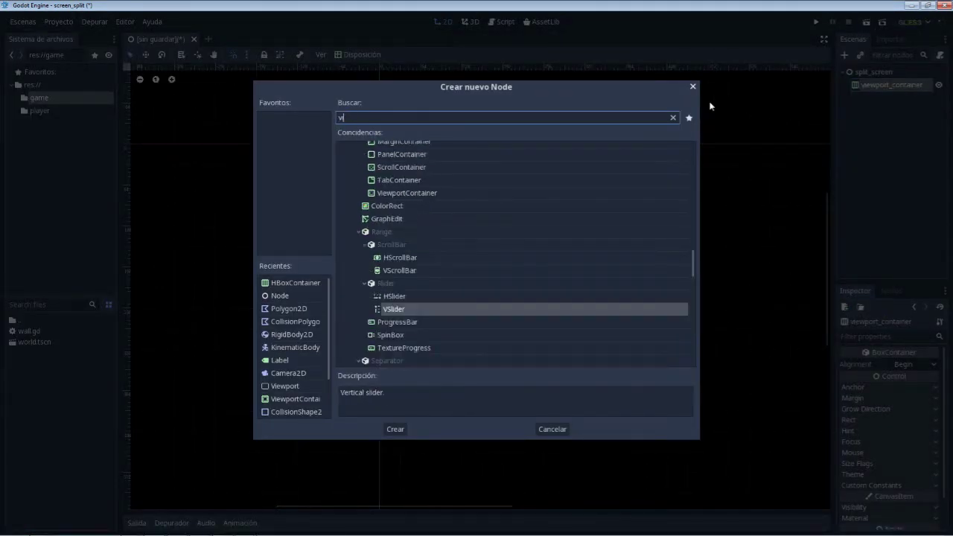
{"action": "type", "text": "iepo"}
{"action": "key", "text": "Down"}
{"action": "key", "text": "Down"}
{"action": "key", "text": "Down"}
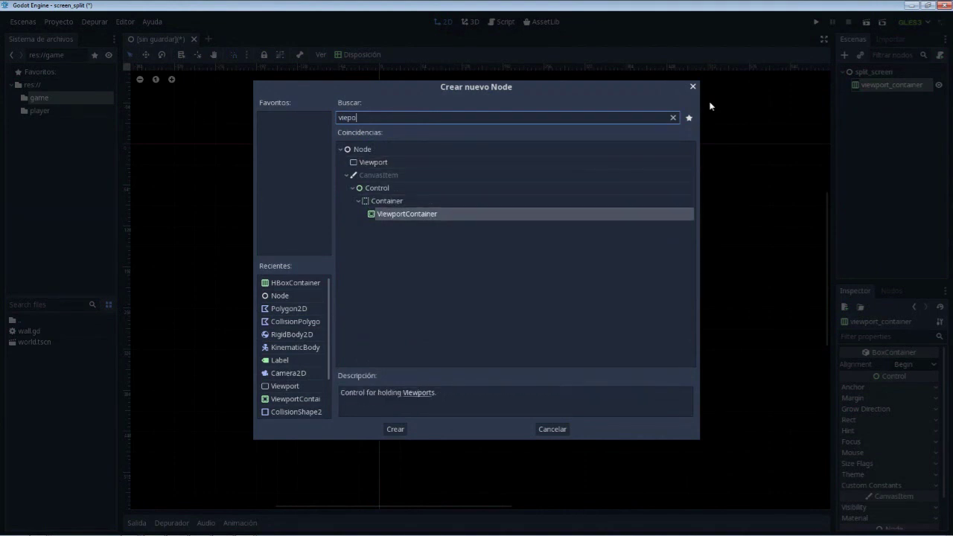
{"action": "key", "text": "Return"}
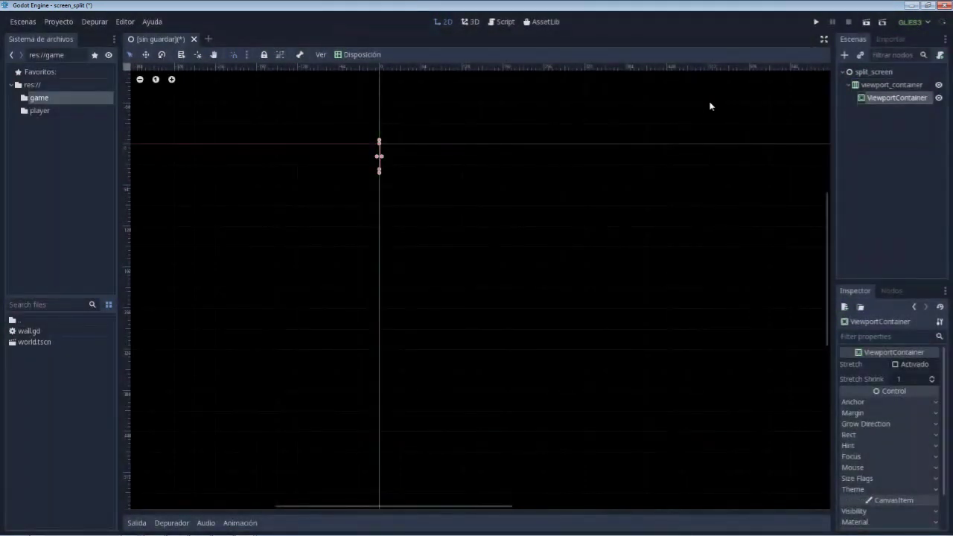
{"action": "double_click", "coordinate": [871, 102]}
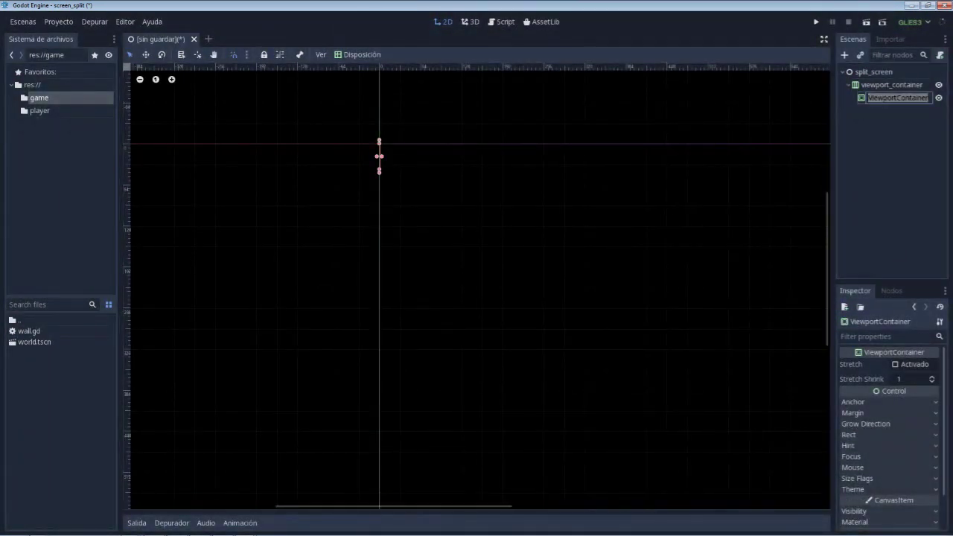
{"action": "type", "text": "viewport_"}
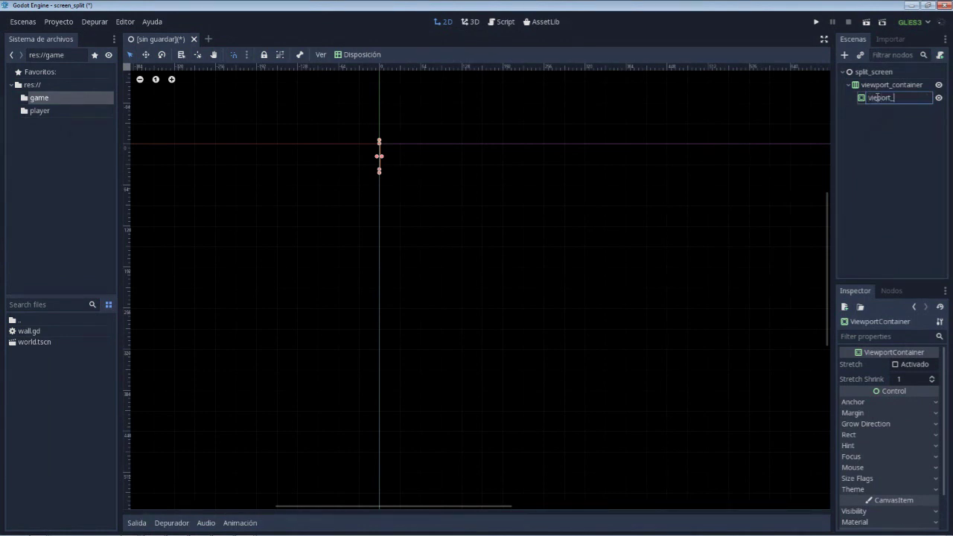
{"action": "type", "text": "1"}
{"action": "key", "text": "Return"}
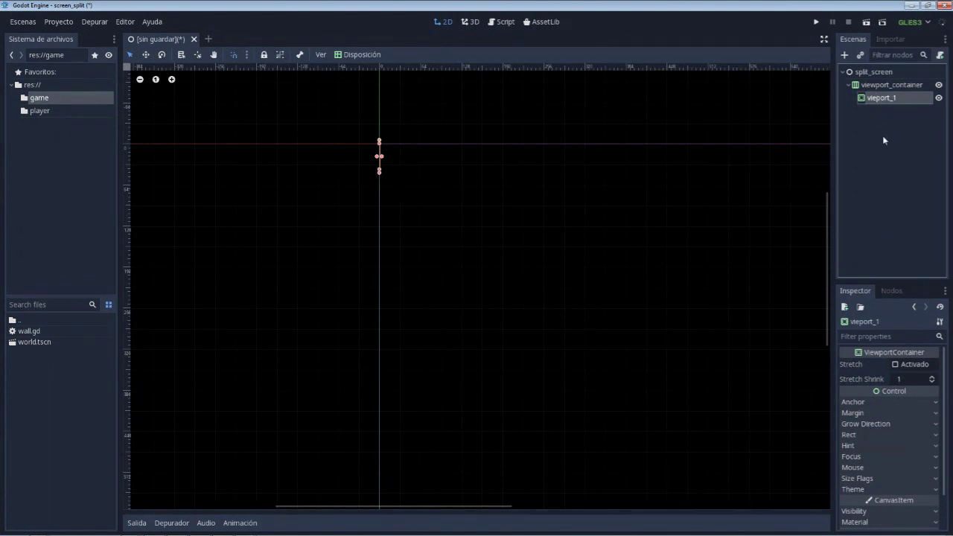
{"action": "key", "text": "ctrl+d"}
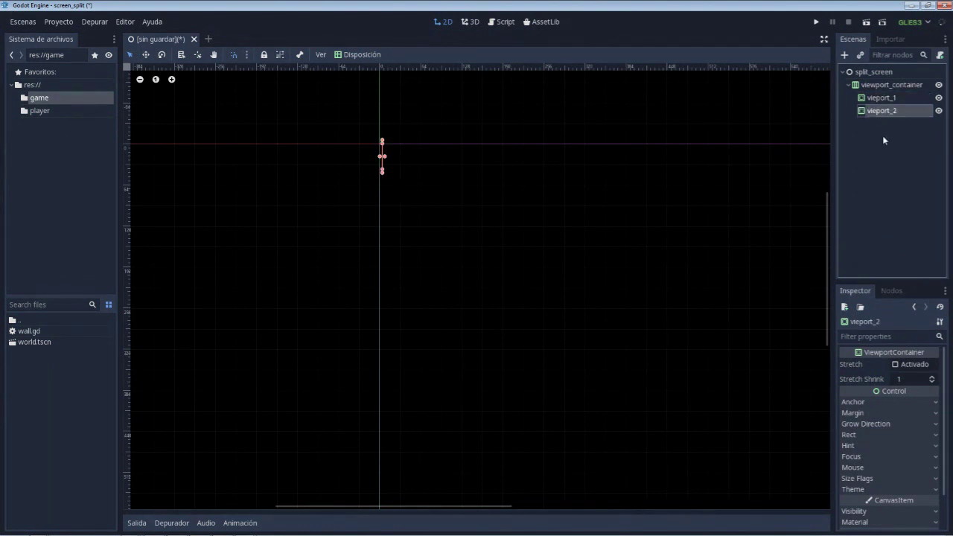
{"action": "left_click", "coordinate": [880, 86]}
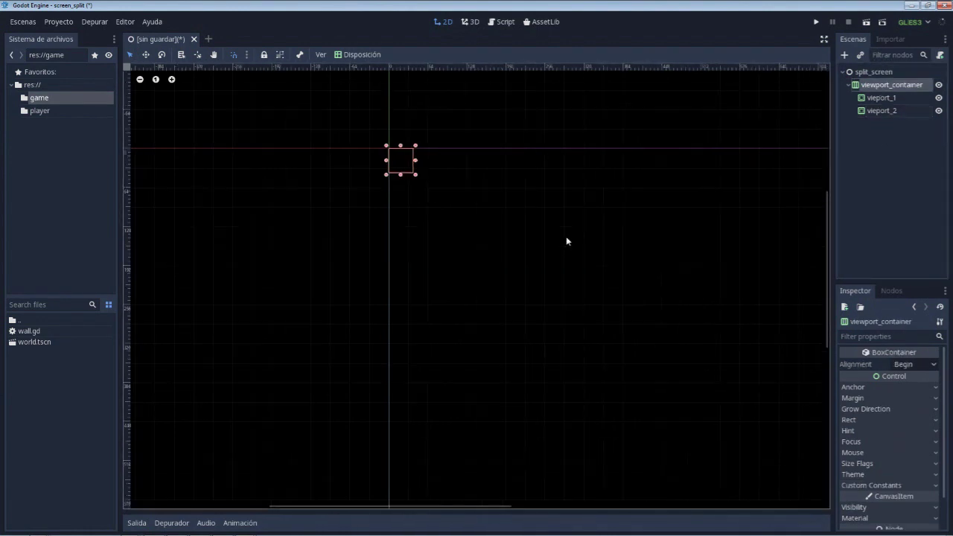
Apply the Full Rect layout so viewport_container fills the whole screen.
{"action": "scroll", "coordinate": [566, 236], "scroll_direction": "down", "scroll_amount": 1}
{"action": "scroll", "coordinate": [566, 238], "scroll_direction": "down", "scroll_amount": 1}
{"action": "scroll", "coordinate": [560, 253], "scroll_direction": "right", "scroll_amount": 2}
{"action": "scroll", "coordinate": [512, 244], "scroll_direction": "right", "scroll_amount": 2}
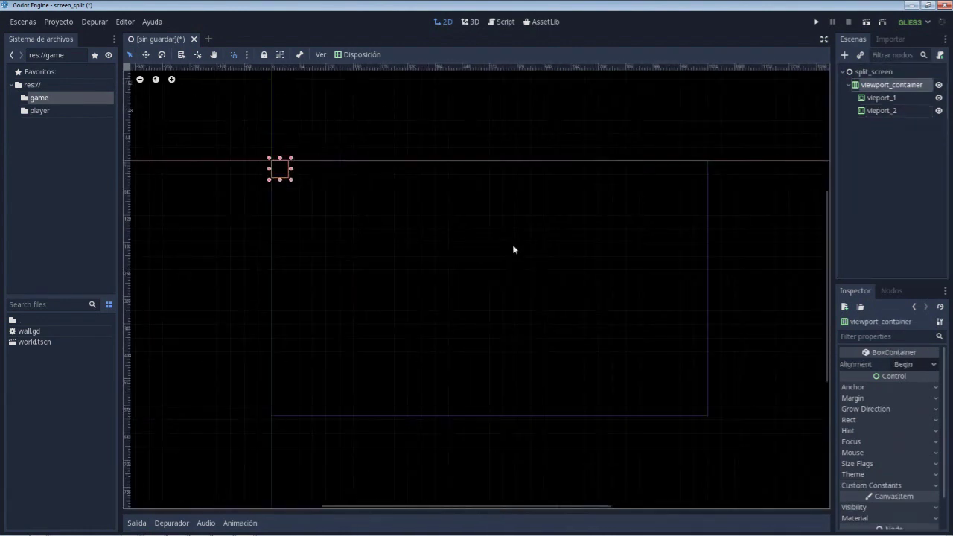
{"action": "left_click", "coordinate": [350, 56]}
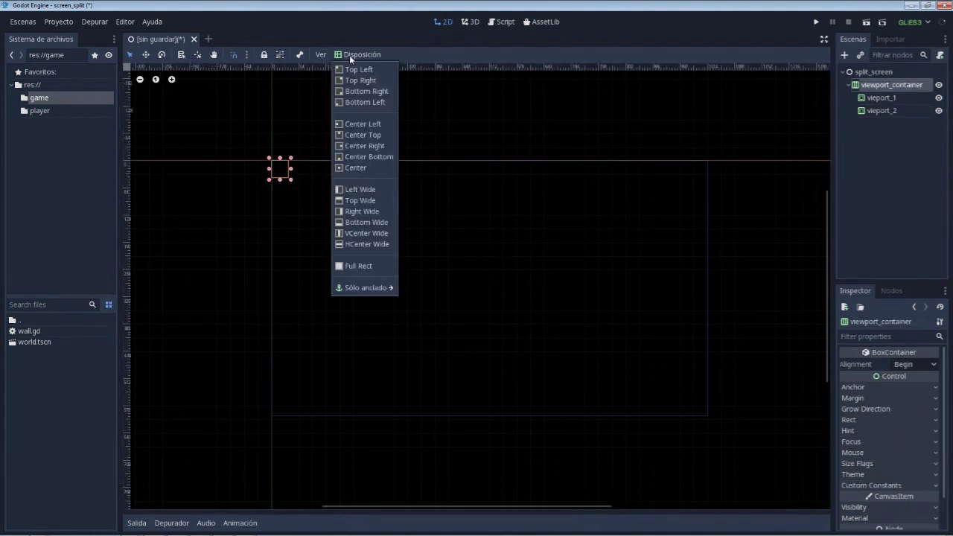
{"action": "left_click", "coordinate": [353, 270]}
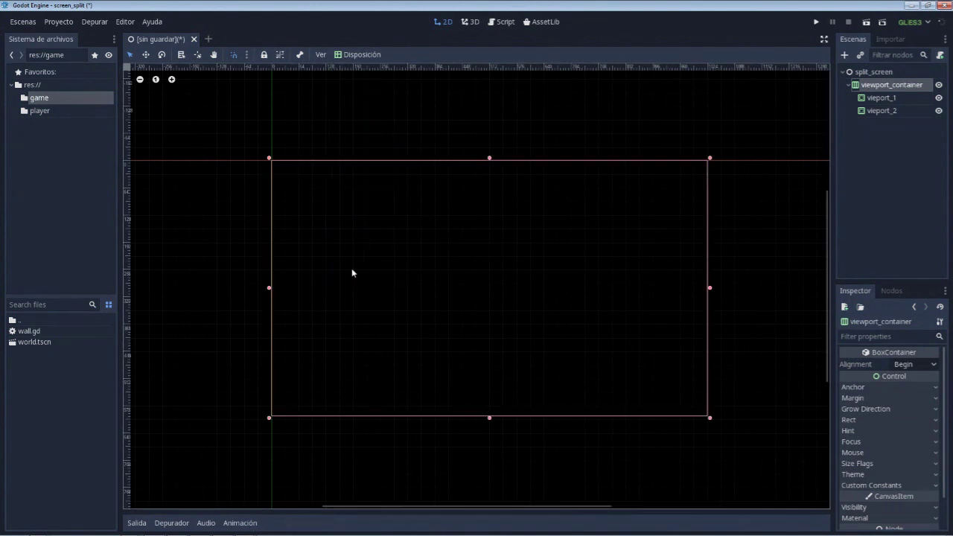
Enable Stretch on both vieport_1 and vieport_2.
{"action": "left_click", "coordinate": [873, 98]}
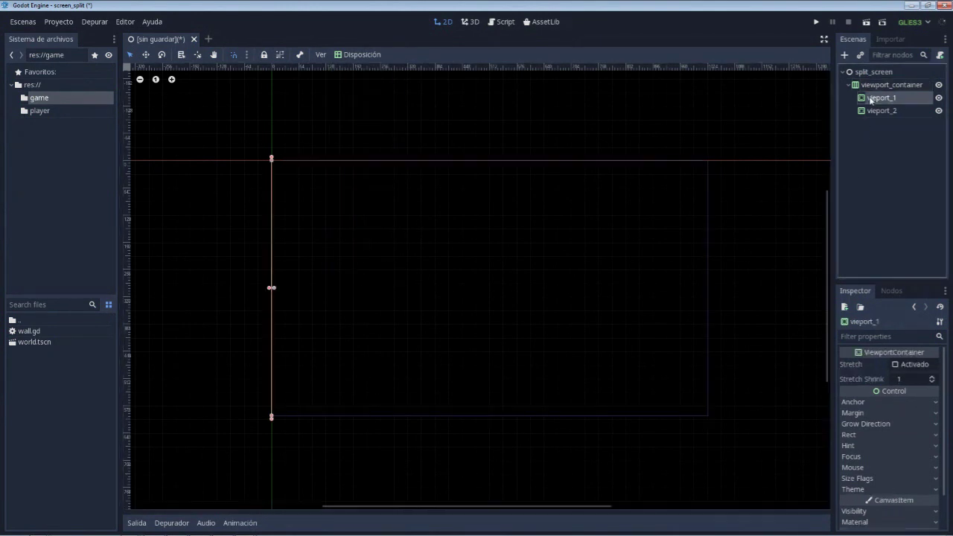
{"action": "left_click", "coordinate": [895, 365]}
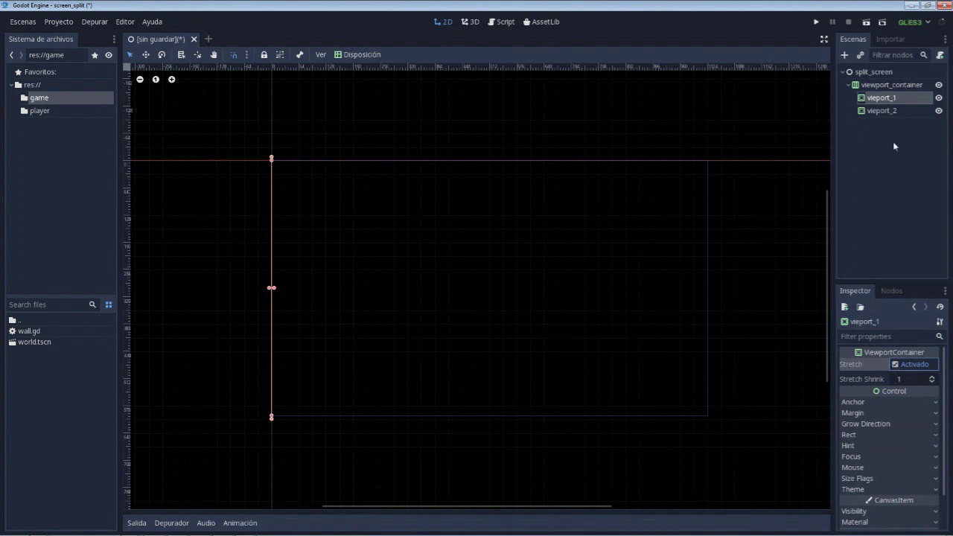
{"action": "left_click", "coordinate": [880, 110]}
{"action": "left_click", "coordinate": [896, 365]}
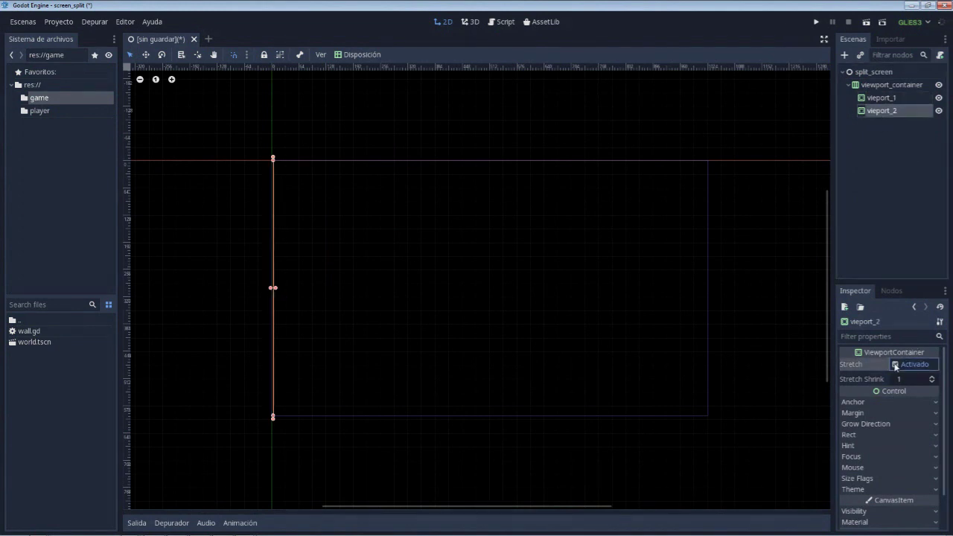
{"action": "left_click", "coordinate": [882, 85]}
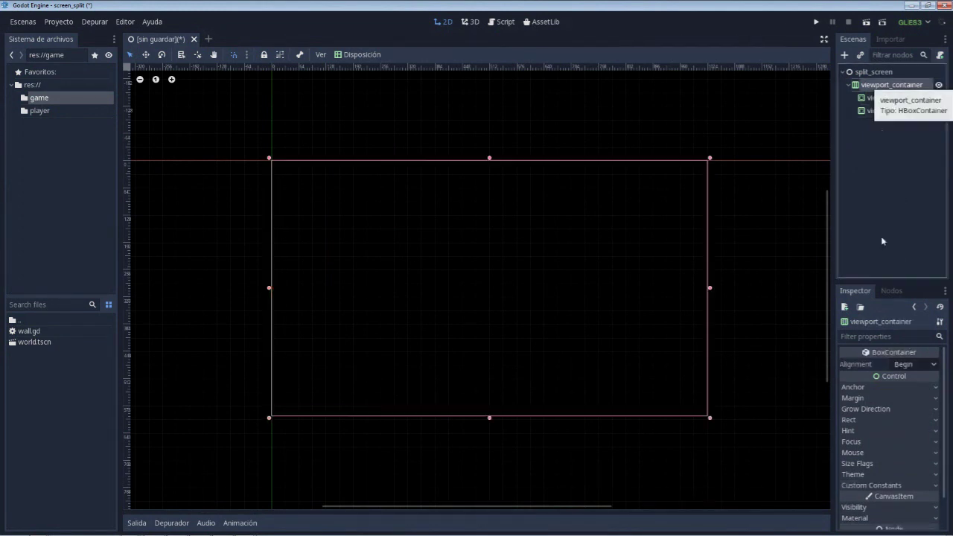
Set viewport_container's Alignment to Center.
{"action": "left_click", "coordinate": [857, 464]}
{"action": "scroll", "coordinate": [918, 457], "scroll_direction": "down", "scroll_amount": 3}
{"action": "scroll", "coordinate": [908, 435], "scroll_direction": "up", "scroll_amount": 2}
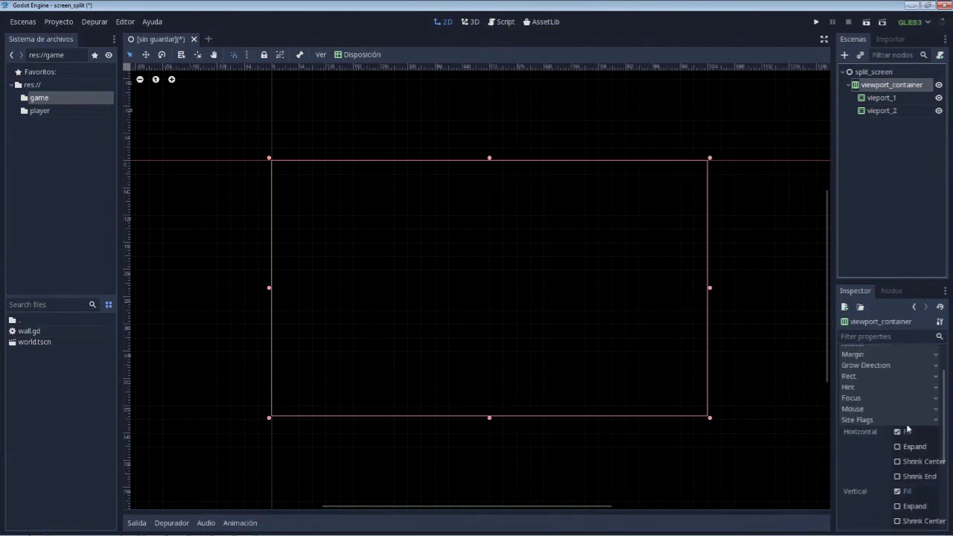
{"action": "left_click", "coordinate": [917, 365]}
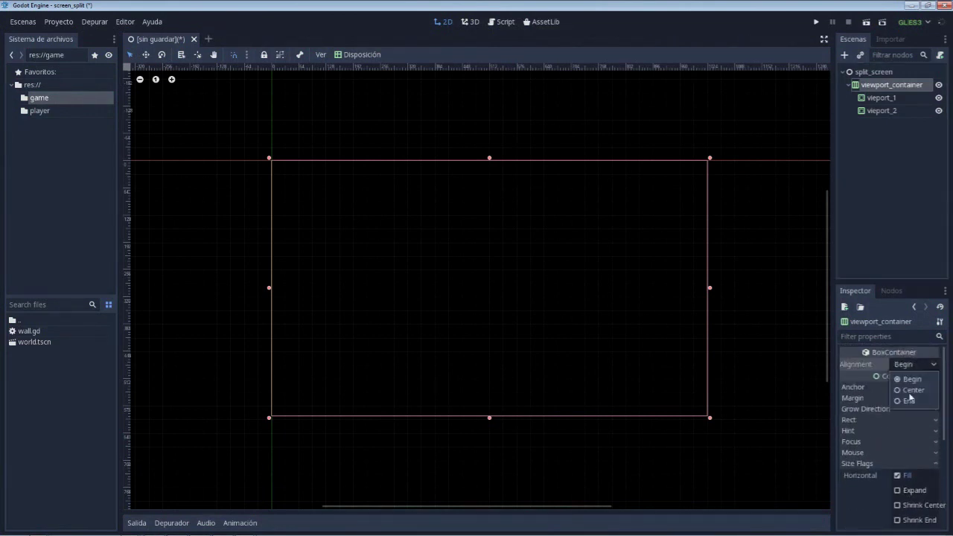
{"action": "left_click", "coordinate": [908, 392]}
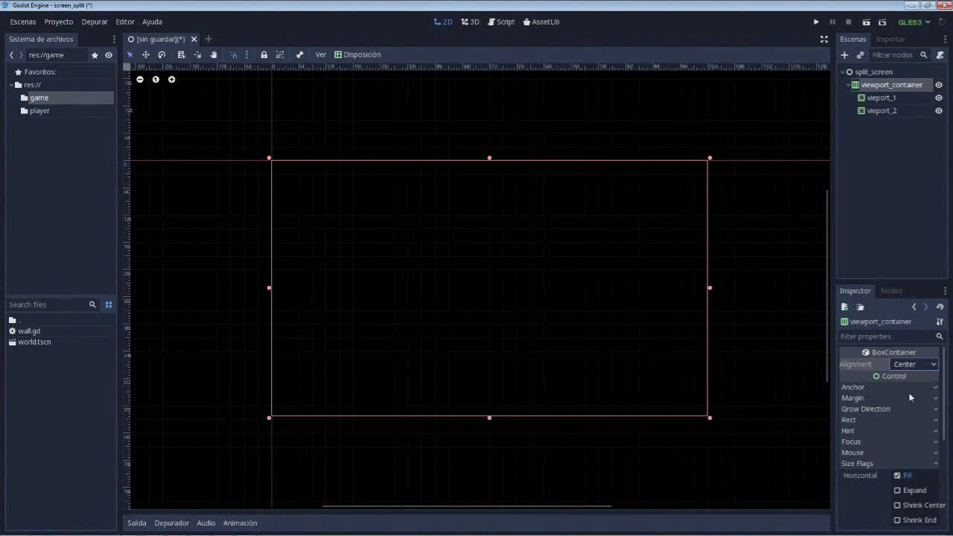
Turn on horizontal Expand in vieport_1's Size Flags.
{"action": "left_click", "coordinate": [881, 99]}
{"action": "left_click", "coordinate": [880, 112]}
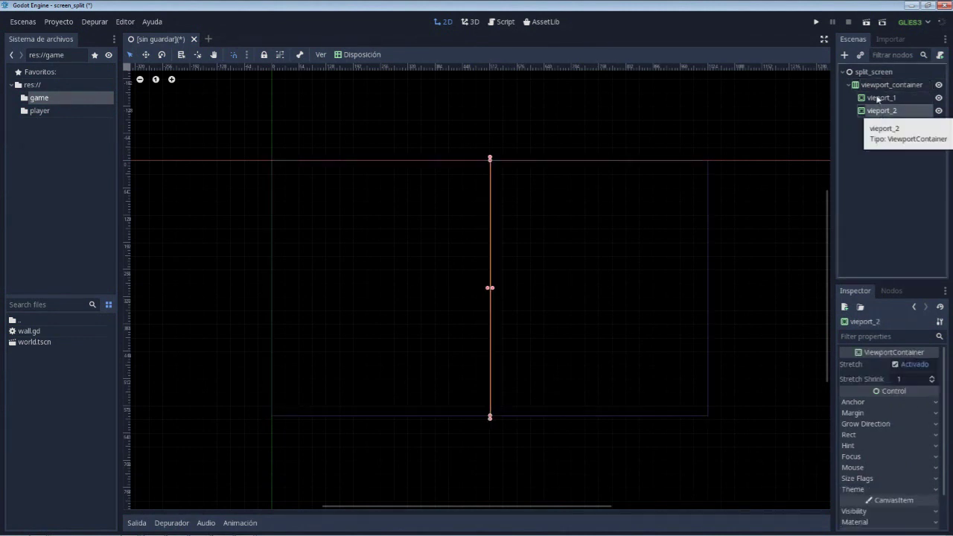
{"action": "left_click", "coordinate": [881, 99]}
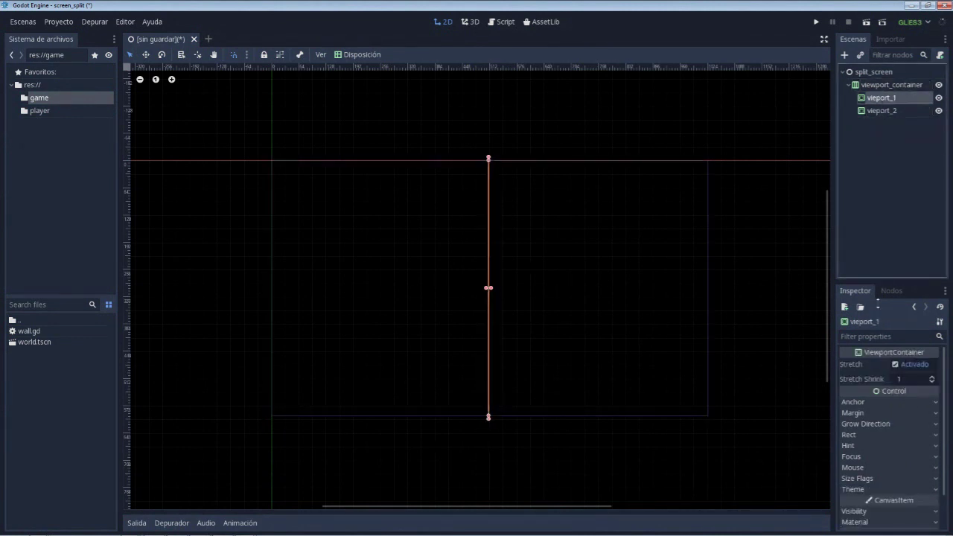
{"action": "left_click", "coordinate": [855, 479]}
{"action": "scroll", "coordinate": [879, 480], "scroll_direction": "down", "scroll_amount": 2}
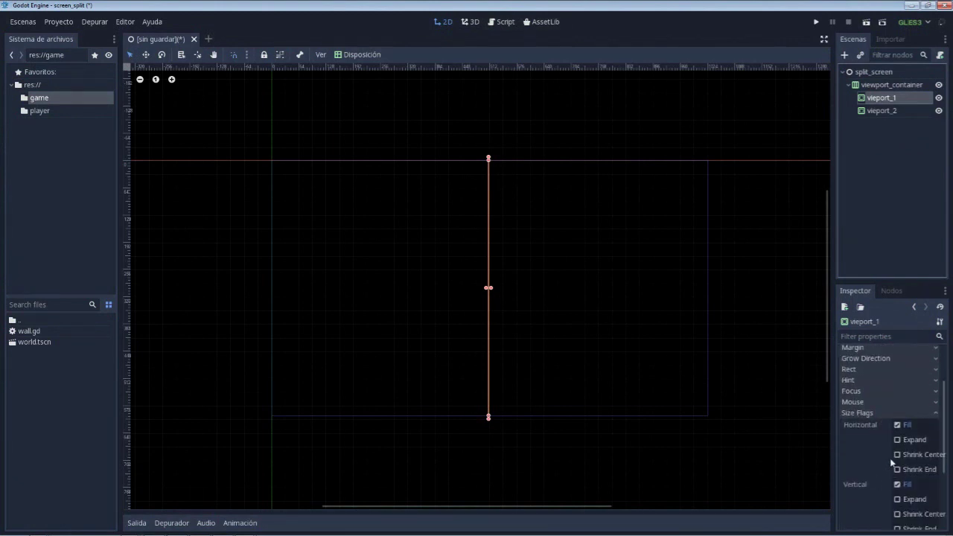
{"action": "left_click", "coordinate": [899, 440]}
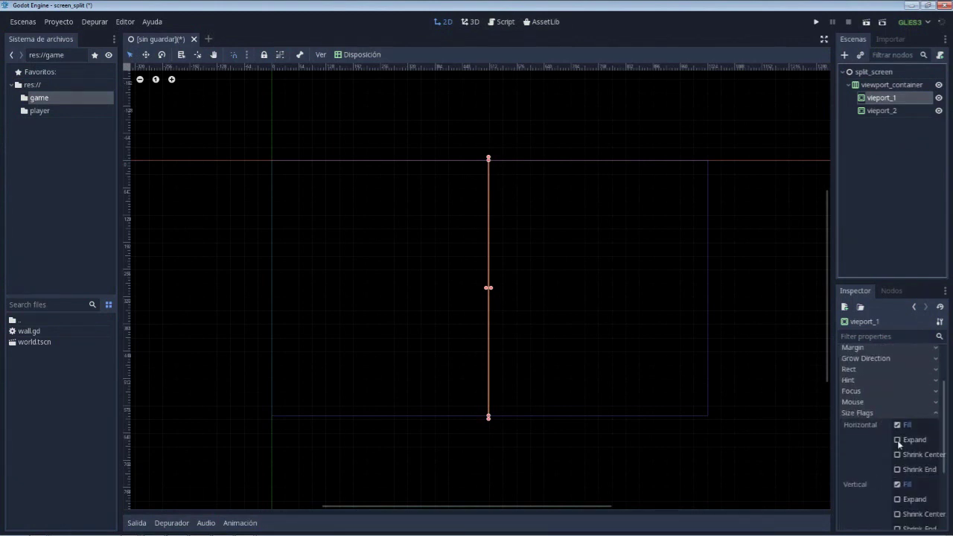
Turn on horizontal Expand for vieport_2 and compare the two screen halves.
{"action": "left_click", "coordinate": [881, 111]}
{"action": "scroll", "coordinate": [865, 414], "scroll_direction": "down", "scroll_amount": 1}
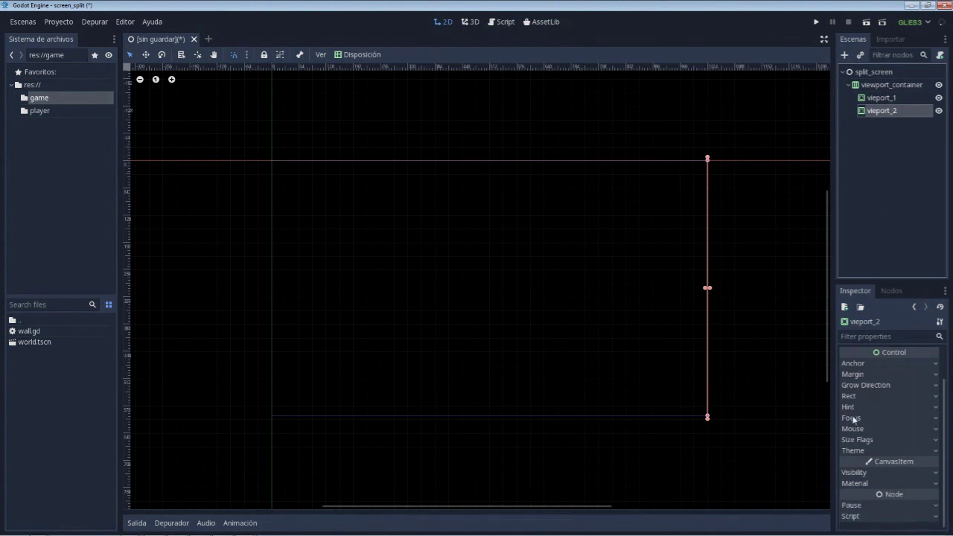
{"action": "left_click", "coordinate": [858, 440]}
{"action": "left_click", "coordinate": [898, 467]}
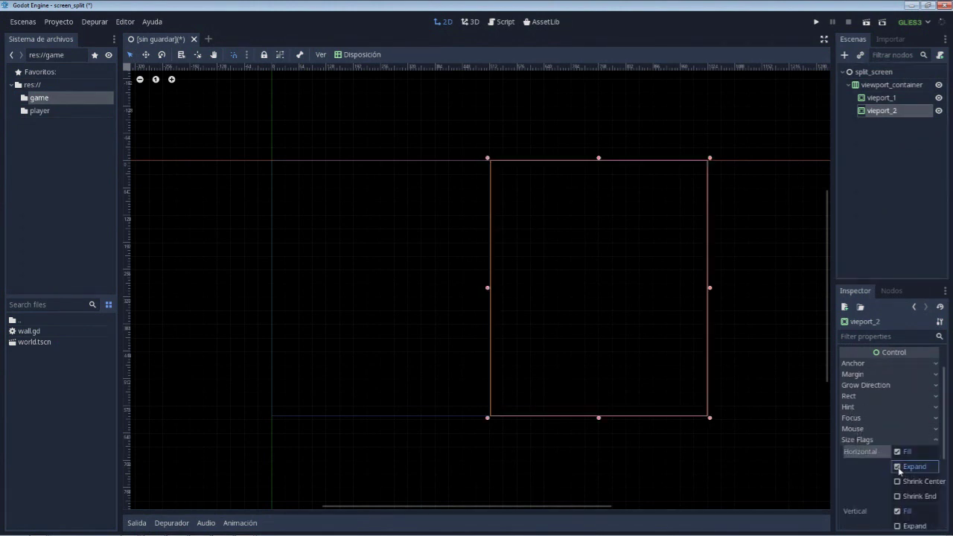
{"action": "left_click", "coordinate": [886, 102]}
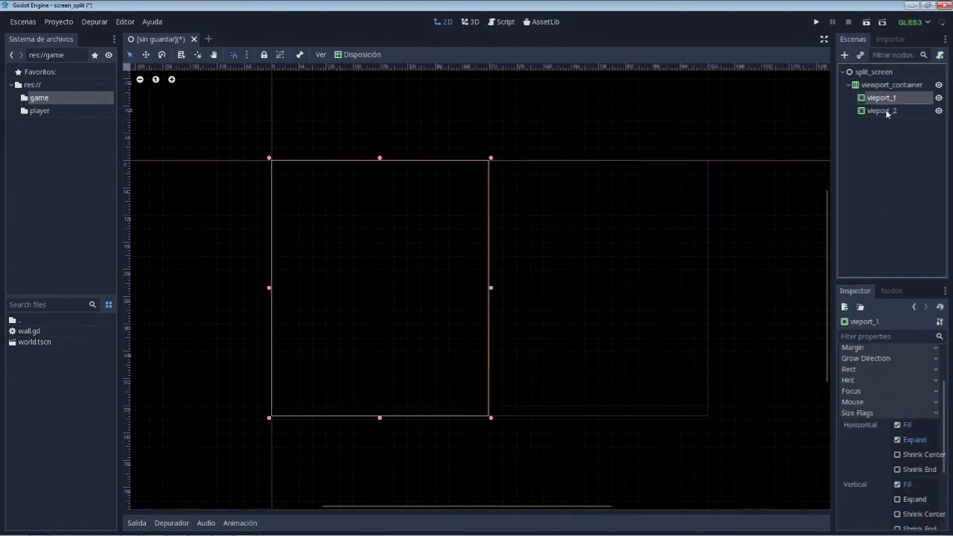
{"action": "left_click", "coordinate": [885, 112]}
{"action": "left_click", "coordinate": [888, 102]}
{"action": "left_click", "coordinate": [883, 110]}
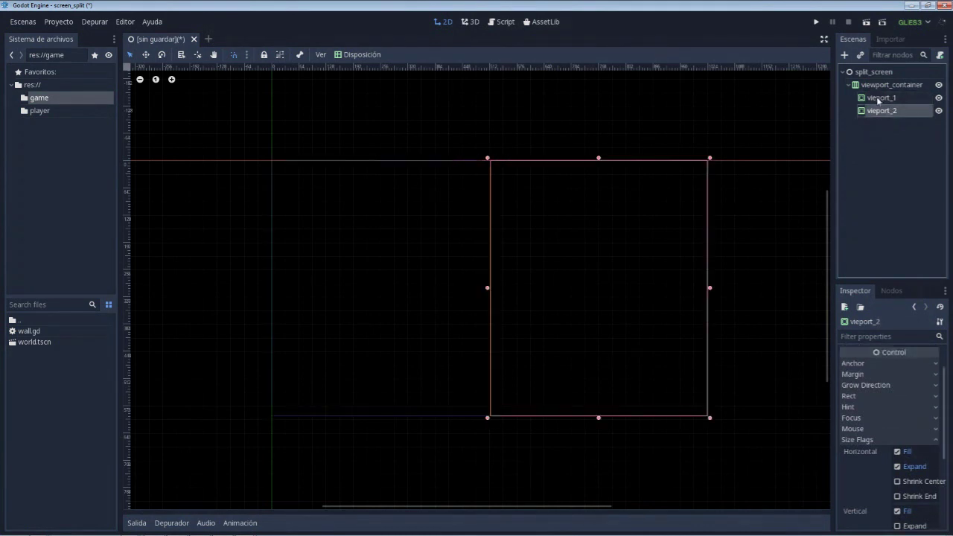
{"action": "left_click", "coordinate": [883, 99]}
Add a Viewport child under each of vieport_1 and vieport_2.
{"action": "left_click", "coordinate": [845, 55]}
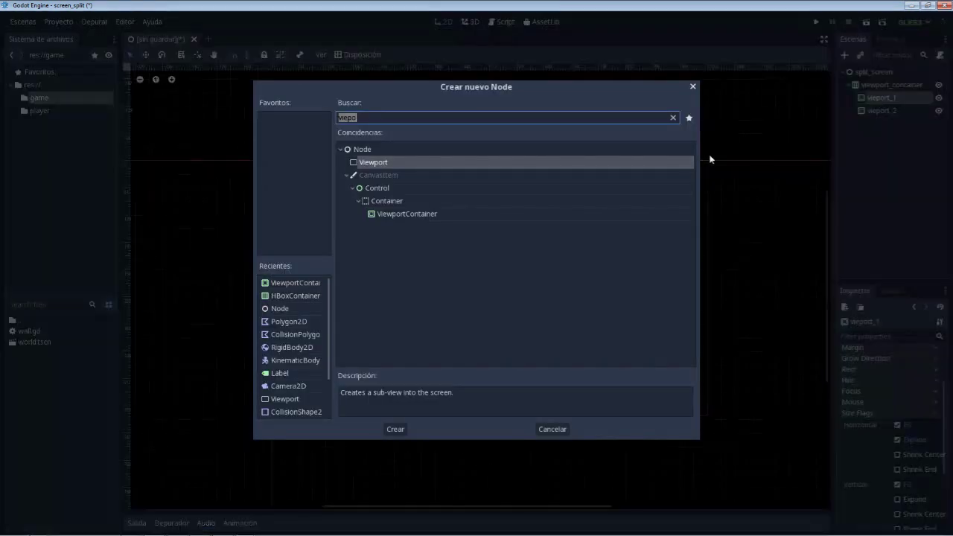
{"action": "type", "text": "vie"}
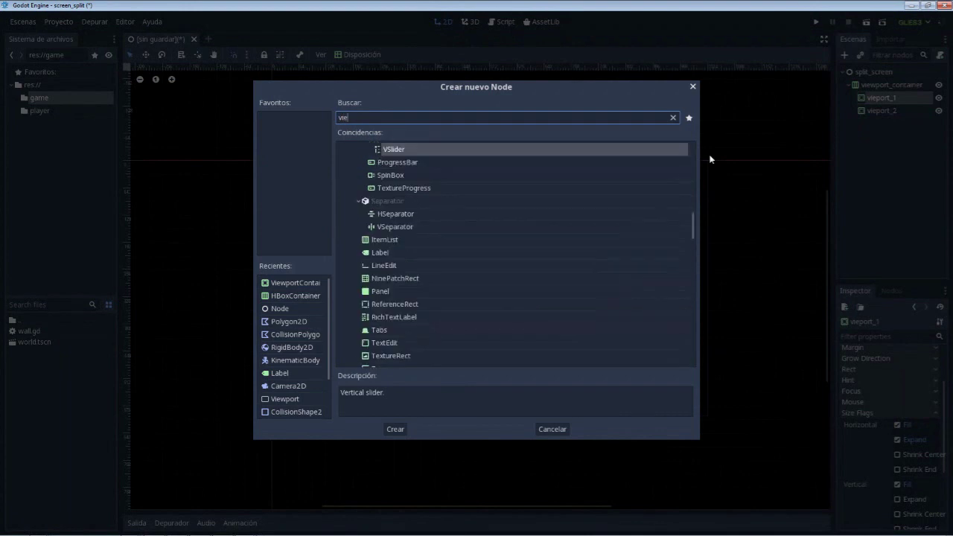
{"action": "type", "text": "w"}
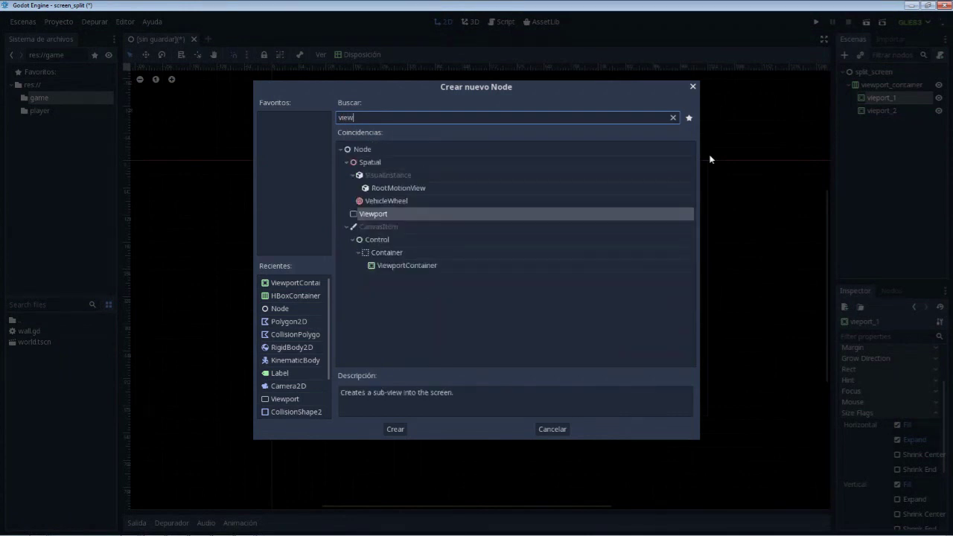
{"action": "key", "text": "Return"}
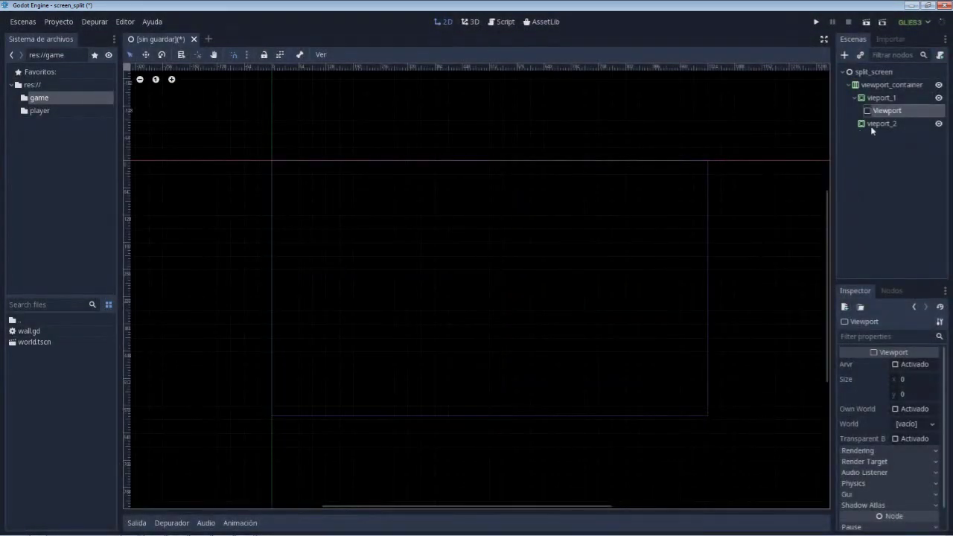
{"action": "left_click", "coordinate": [872, 124]}
{"action": "left_click", "coordinate": [844, 55]}
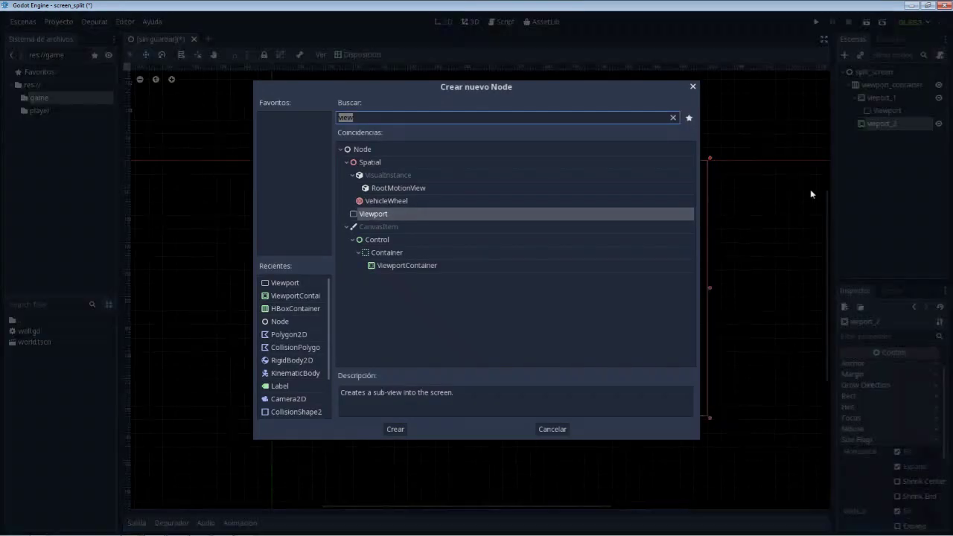
{"action": "type", "text": "vie"}
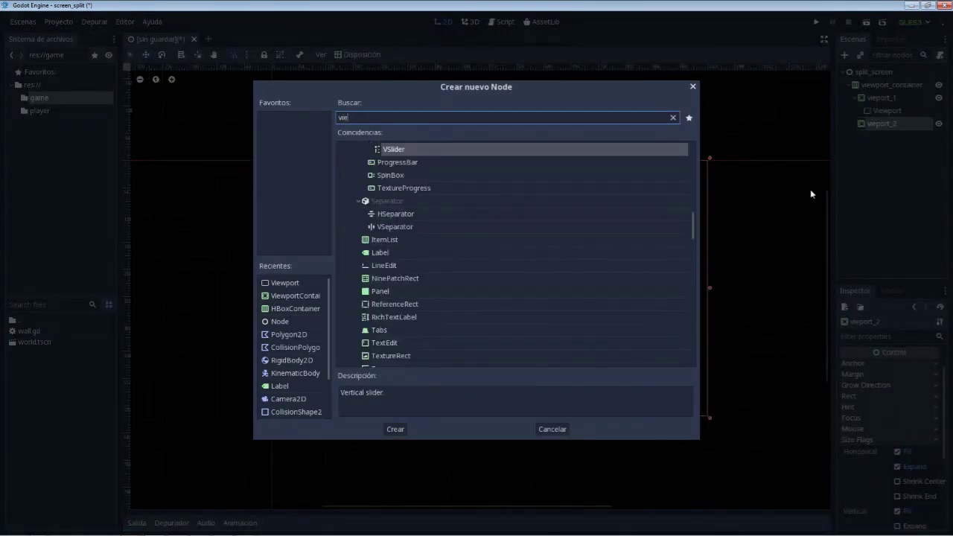
{"action": "type", "text": "w"}
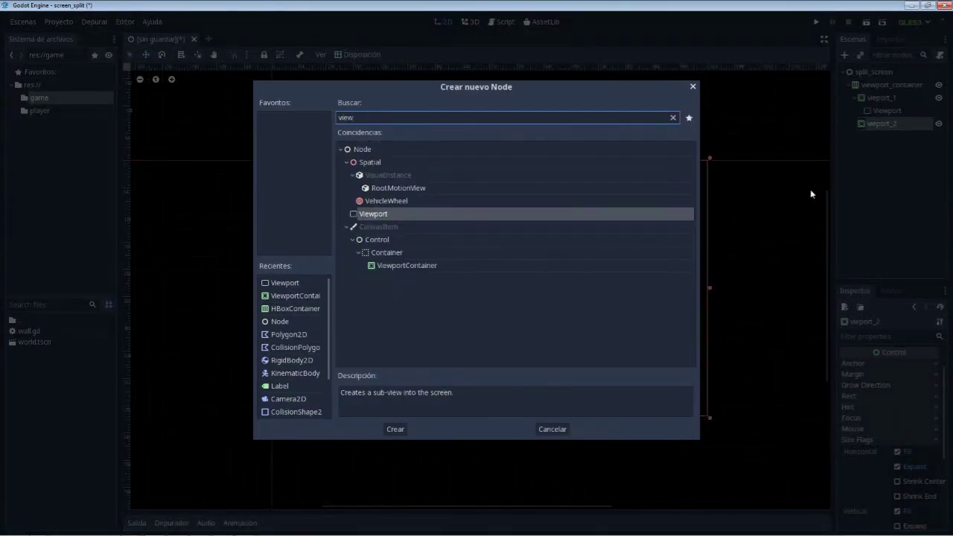
{"action": "key", "text": "Return"}
Add a Camera2D inside each of the two Viewports.
{"action": "left_click", "coordinate": [882, 110]}
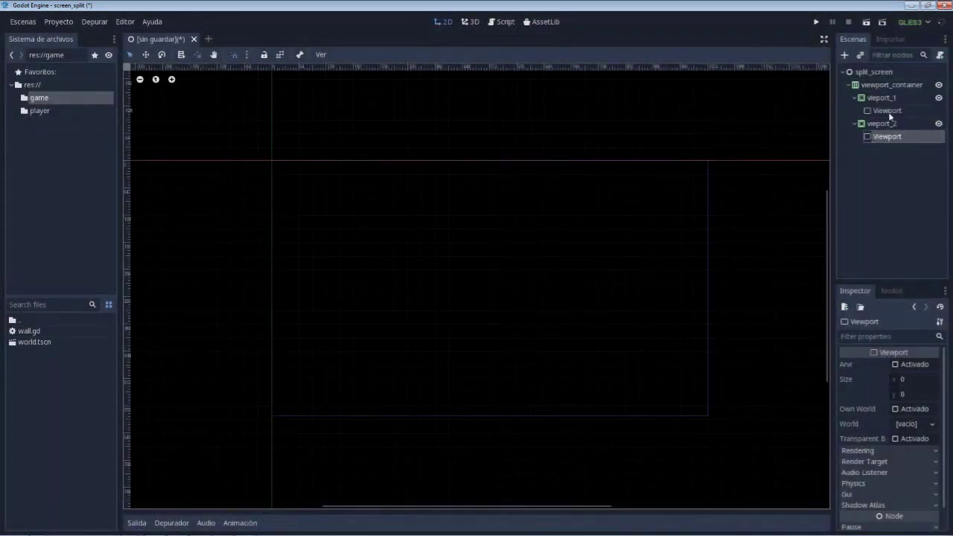
{"action": "key", "text": "ctrl+a"}
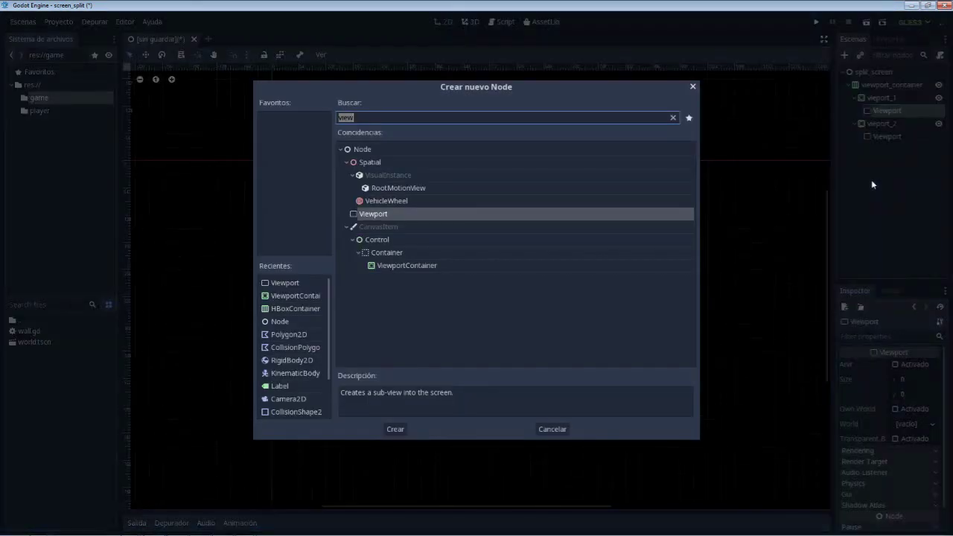
{"action": "type", "text": "camera"}
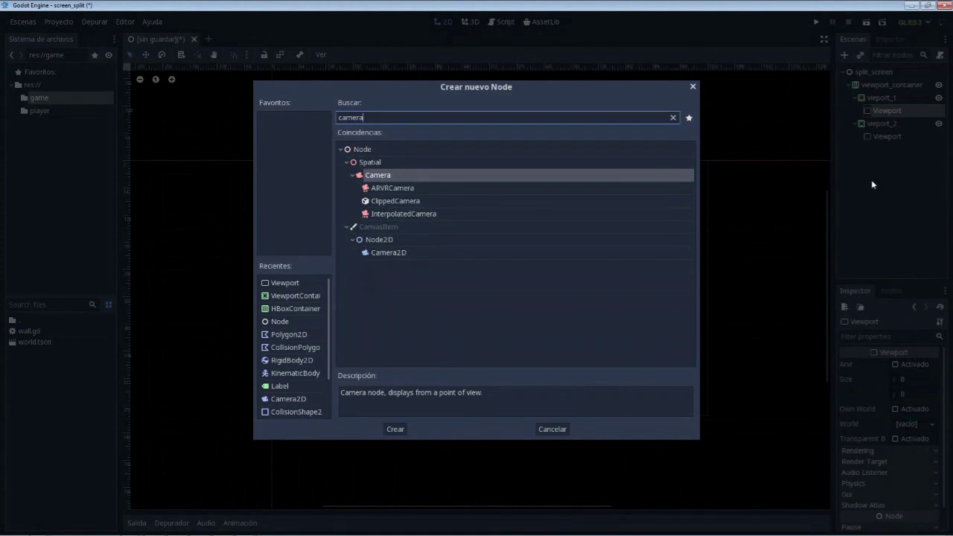
{"action": "key", "text": "Down"}
{"action": "key", "text": "Down"}
{"action": "key", "text": "Down"}
{"action": "key", "text": "Down"}
{"action": "key", "text": "Down"}
{"action": "key", "text": "Return"}
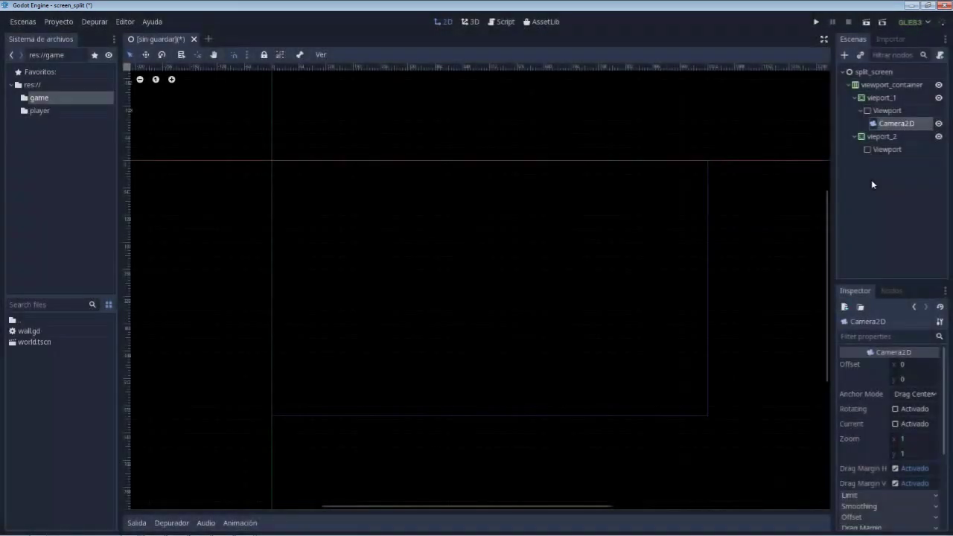
{"action": "left_click", "coordinate": [877, 150]}
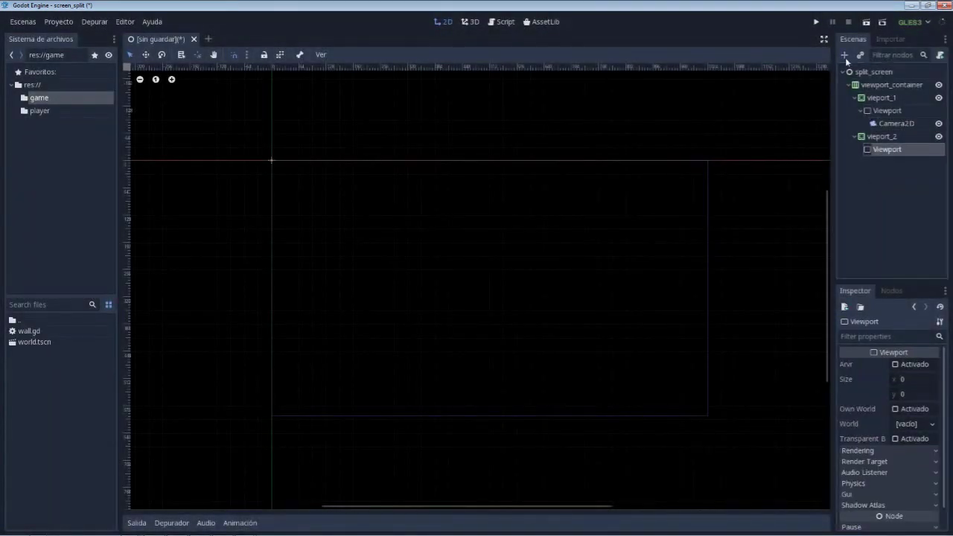
{"action": "key", "text": "ctrl+a"}
{"action": "type", "text": "cam"}
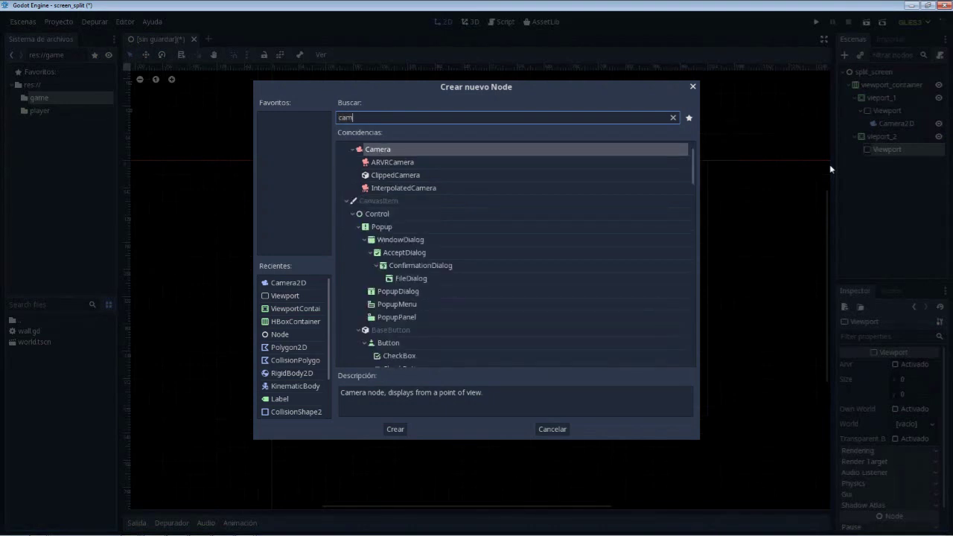
{"action": "type", "text": "era"}
{"action": "key", "text": "Down"}
{"action": "key", "text": "Down"}
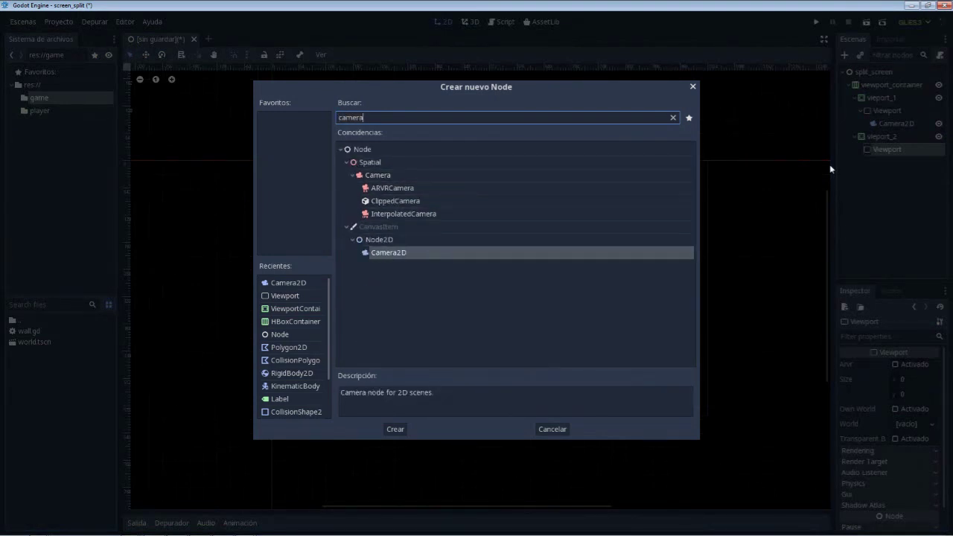
{"action": "key", "text": "Return"}
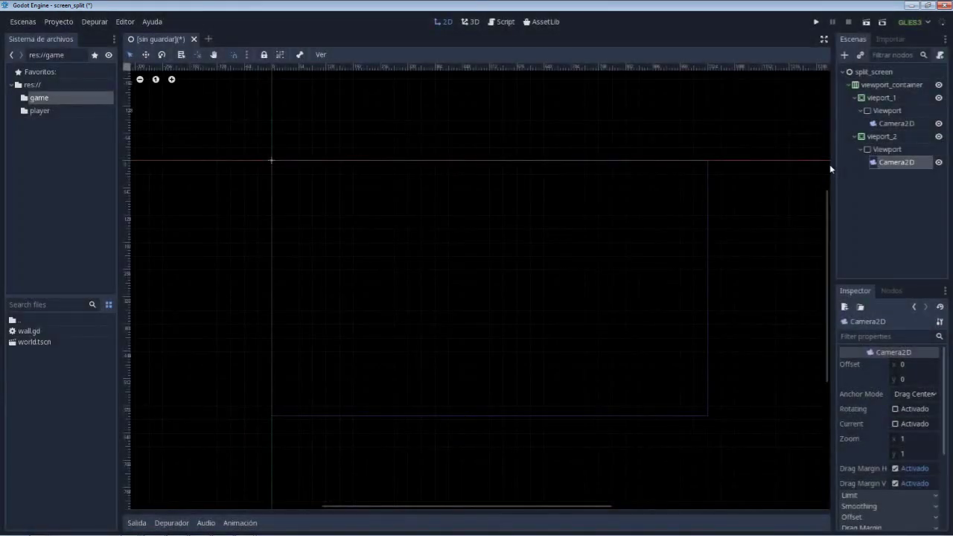
Set both Camera2D nodes to Current in the Inspector.
{"action": "left_click", "coordinate": [894, 124], "text": "ctrl"}
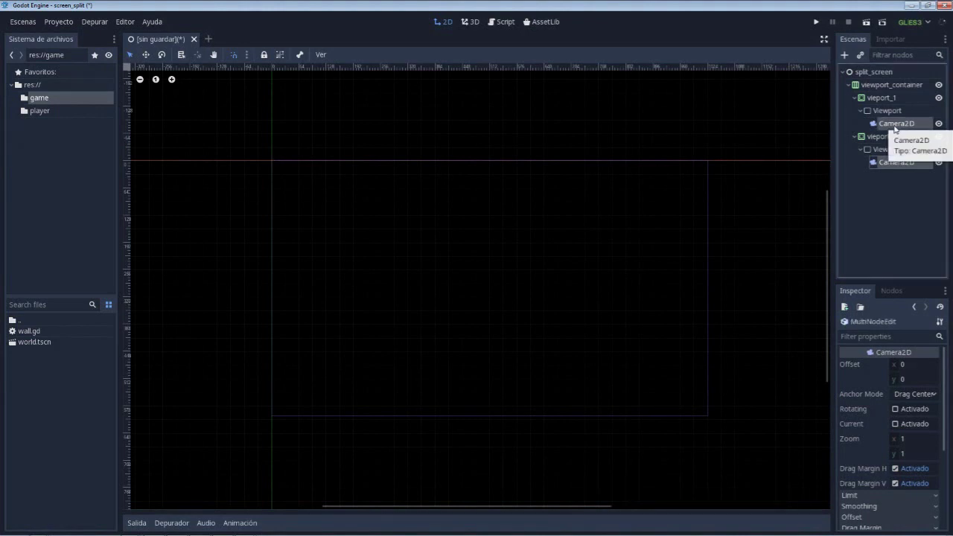
{"action": "left_click", "coordinate": [895, 424]}
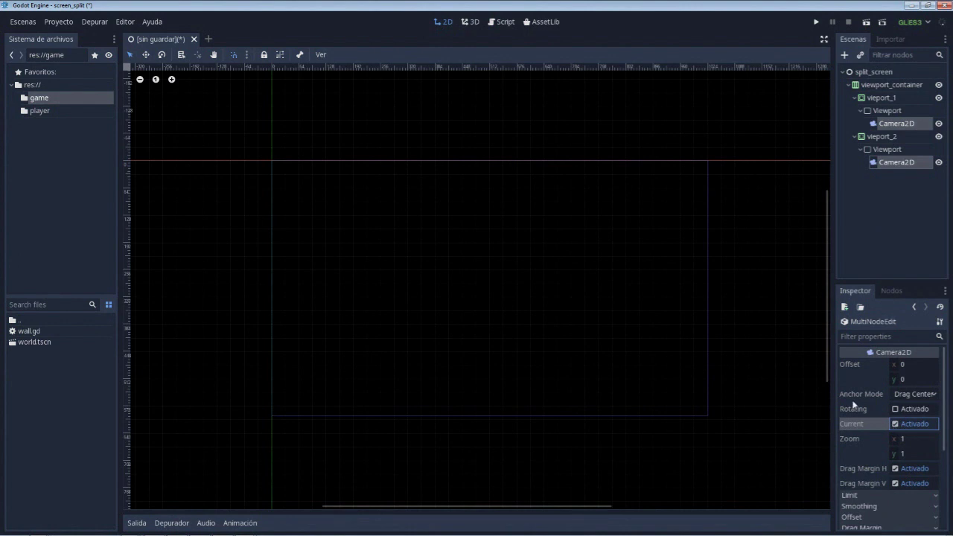
{"action": "scroll", "coordinate": [853, 404], "scroll_direction": "down", "scroll_amount": 3}
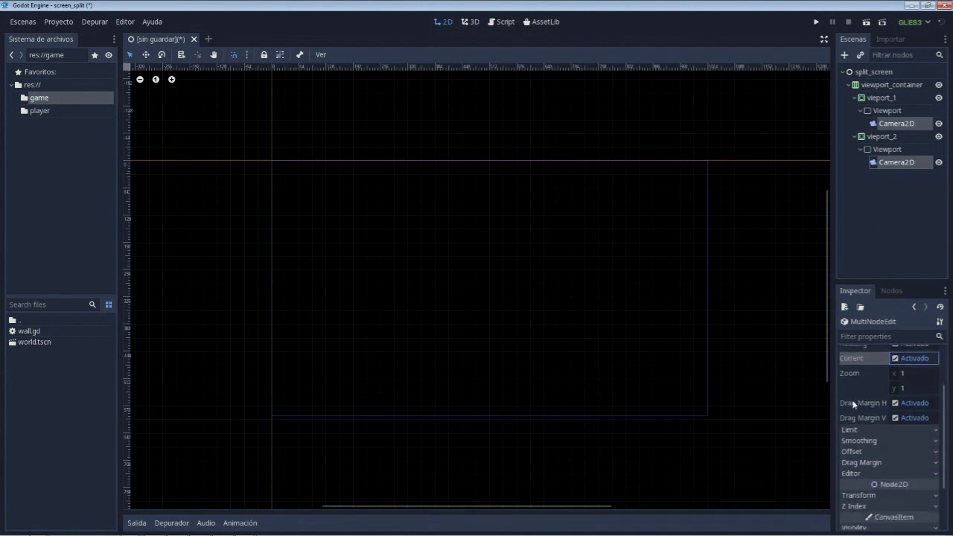
{"action": "scroll", "coordinate": [854, 404], "scroll_direction": "down", "scroll_amount": 1}
{"action": "scroll", "coordinate": [853, 404], "scroll_direction": "down", "scroll_amount": 1}
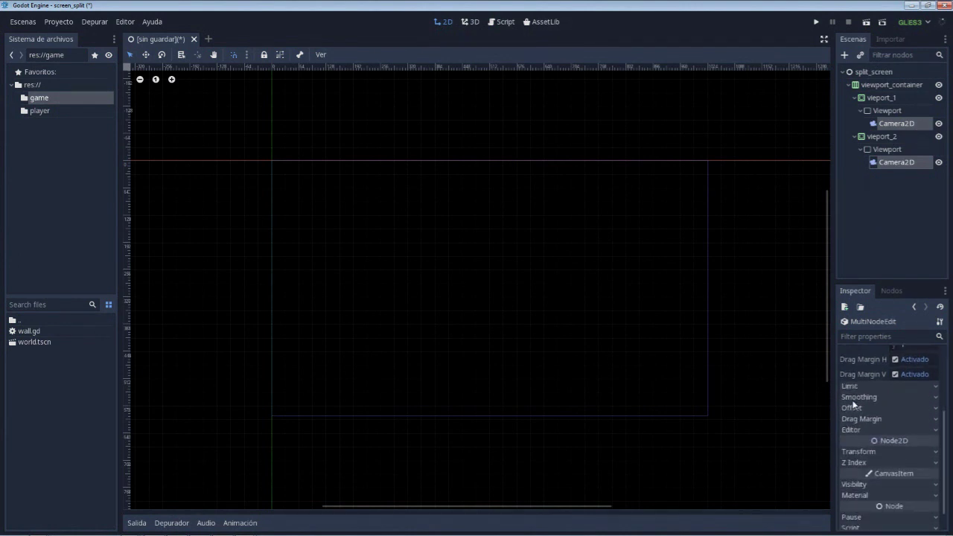
{"action": "left_click", "coordinate": [895, 249]}
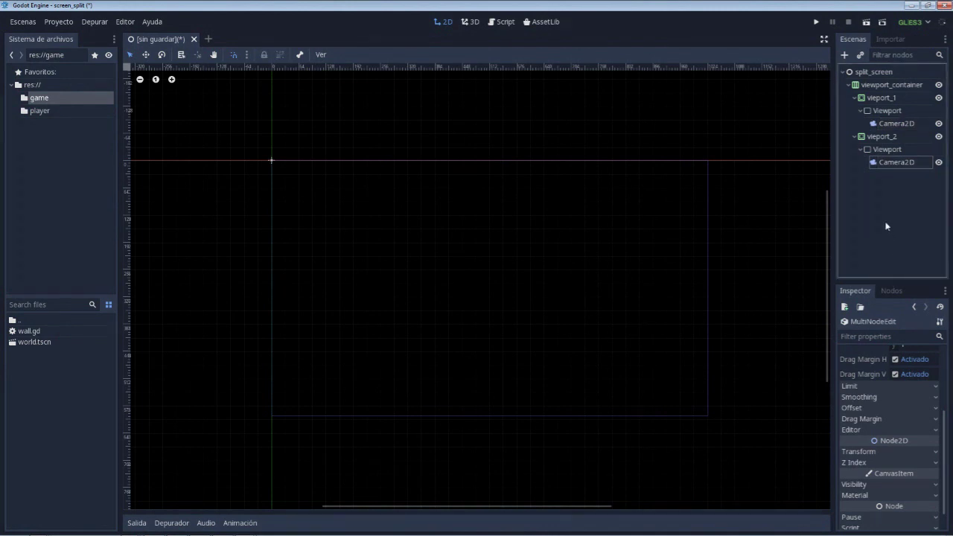
Save the scene as split_screen.tscn in the game folder.
{"action": "key", "text": "ctrl+s"}
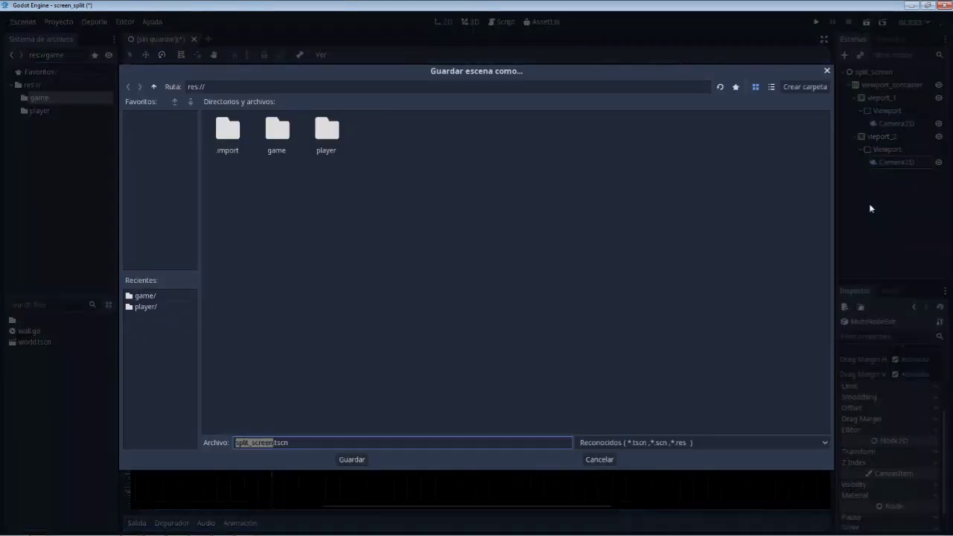
{"action": "double_click", "coordinate": [283, 129]}
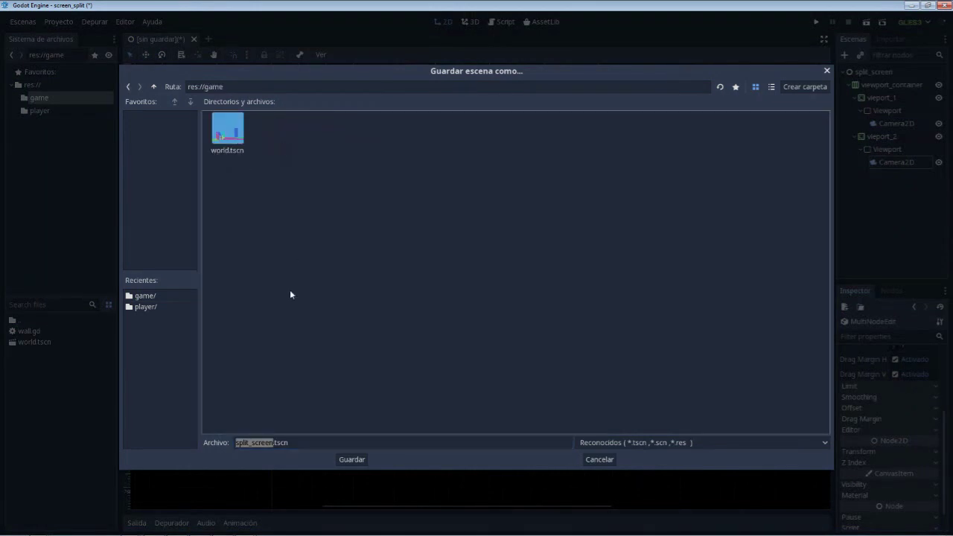
{"action": "left_click", "coordinate": [351, 459]}
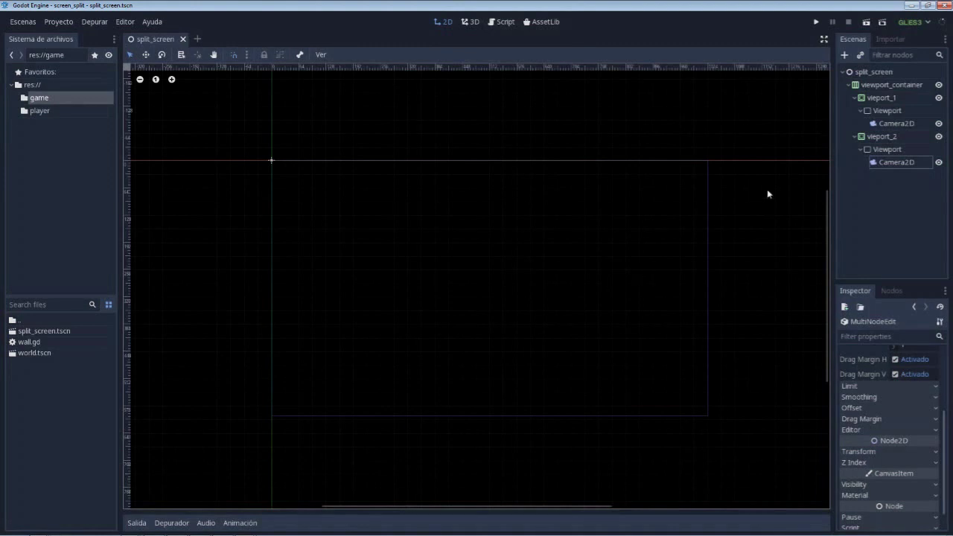
Instance world.tscn under vieport_1's Viewport and save the scene.
{"action": "left_click", "coordinate": [878, 110]}
{"action": "left_click", "coordinate": [861, 56]}
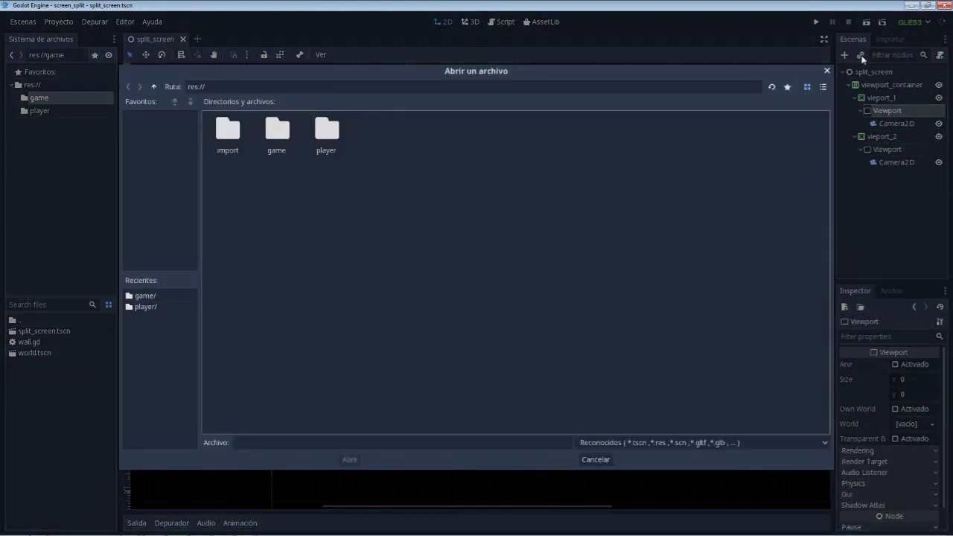
{"action": "double_click", "coordinate": [282, 144]}
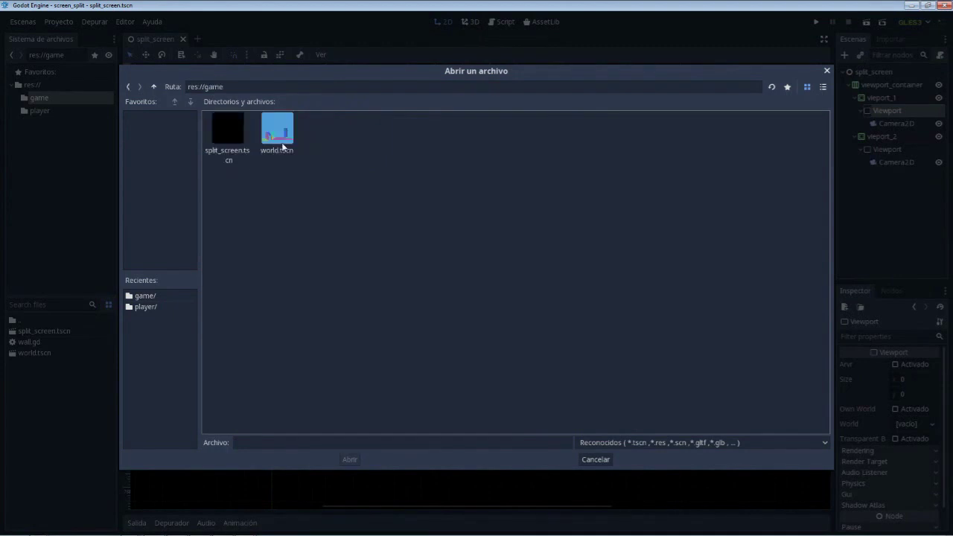
{"action": "double_click", "coordinate": [283, 141]}
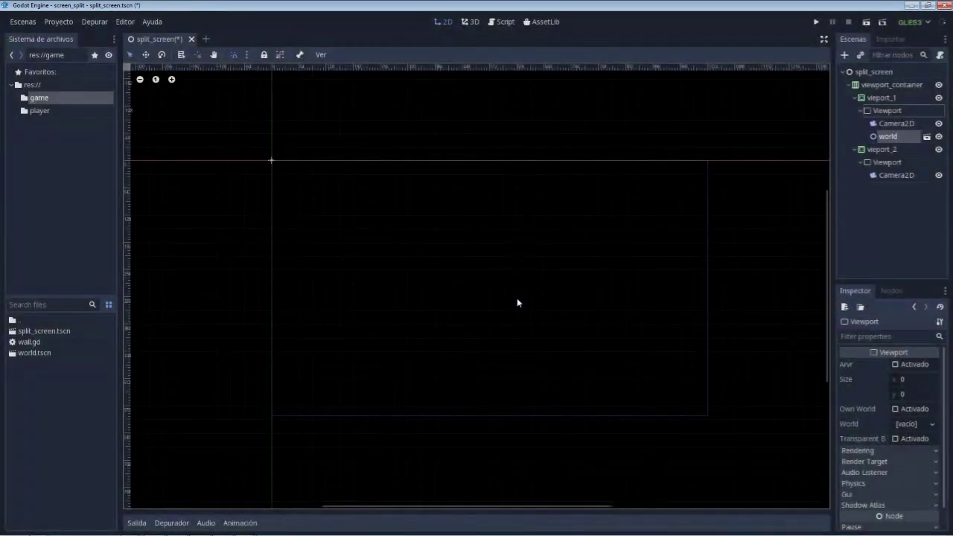
{"action": "key", "text": "ctrl+s"}
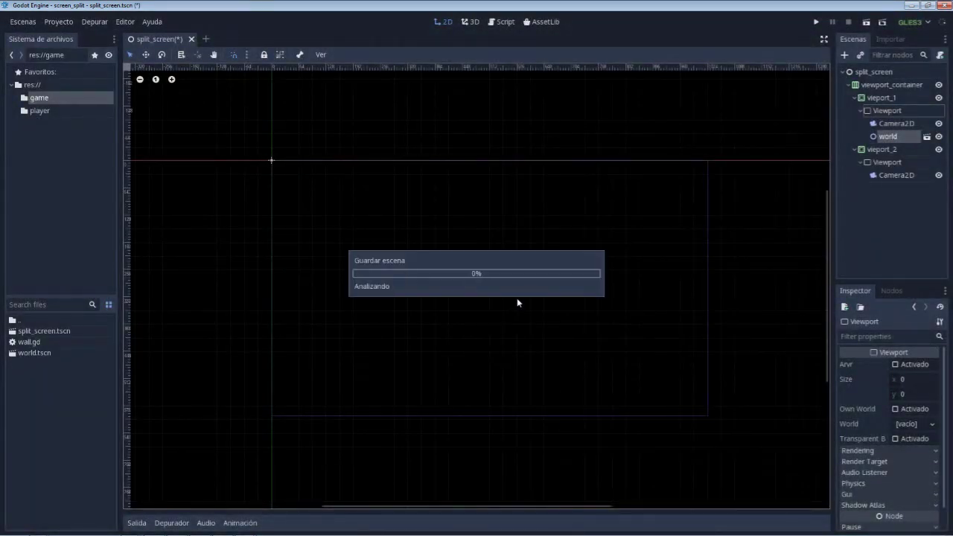
Toggle vertical Fill off and back on for both viewport containers, save, and close the test game.
{"action": "scroll", "coordinate": [900, 484], "scroll_direction": "down", "scroll_amount": 2}
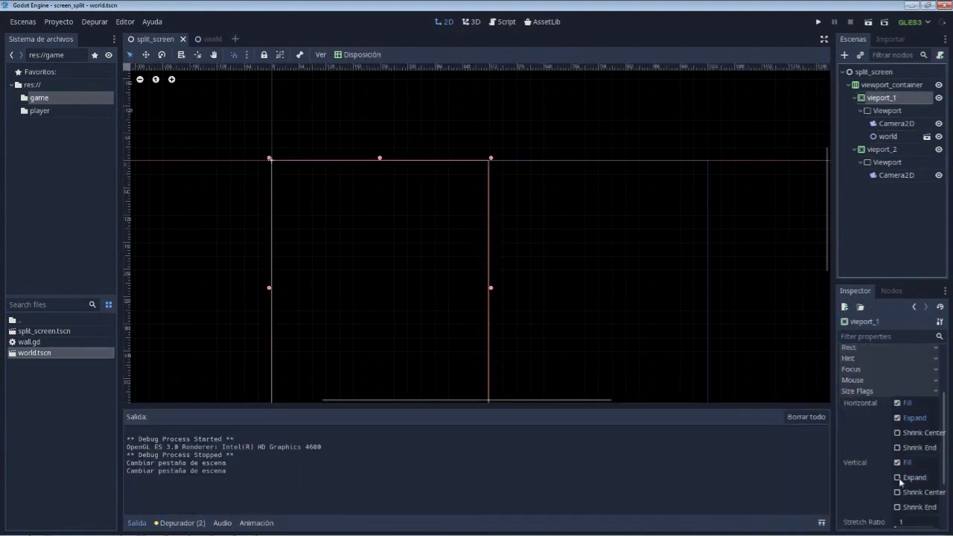
{"action": "left_click", "coordinate": [898, 463]}
{"action": "left_click", "coordinate": [898, 463]}
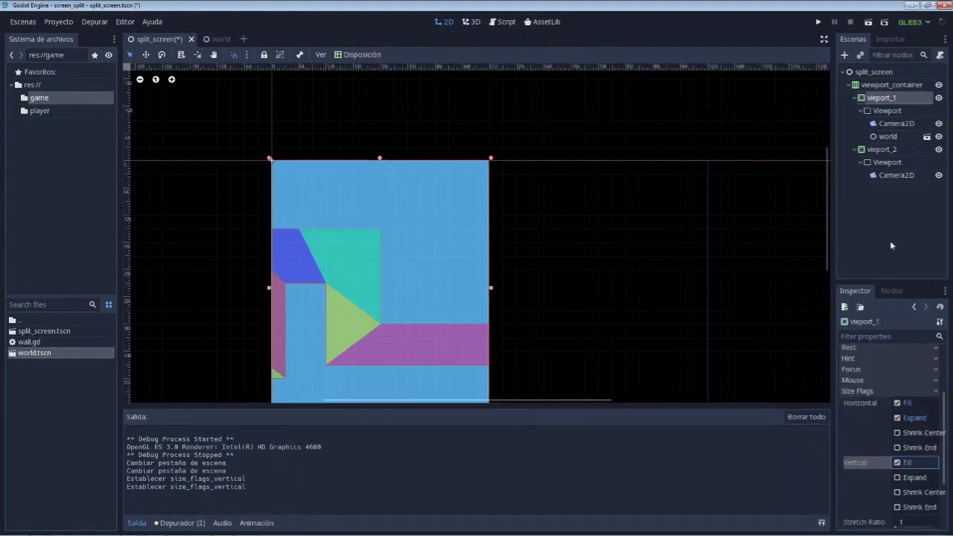
{"action": "left_click", "coordinate": [881, 153]}
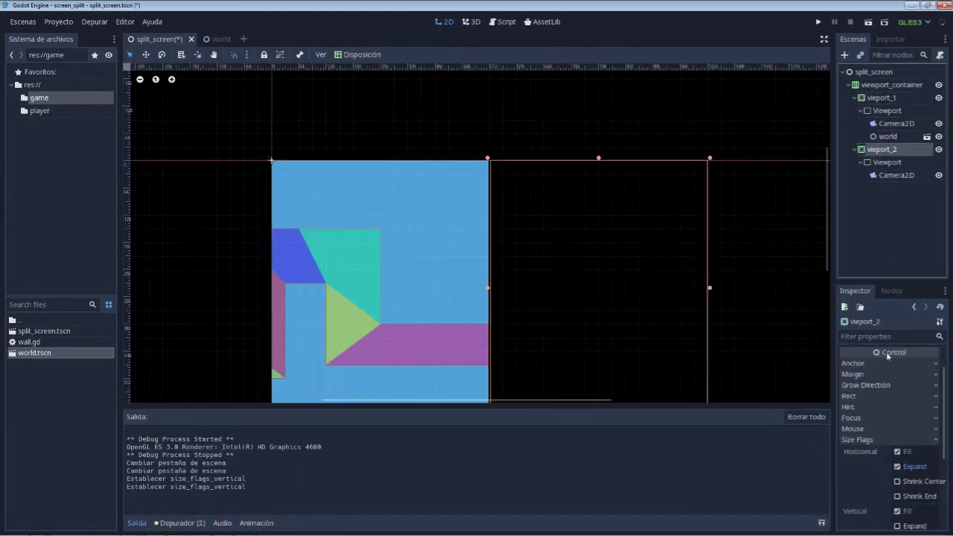
{"action": "left_click", "coordinate": [897, 512]}
{"action": "left_click", "coordinate": [897, 512]}
{"action": "scroll", "coordinate": [683, 282], "scroll_direction": "down", "scroll_amount": 1}
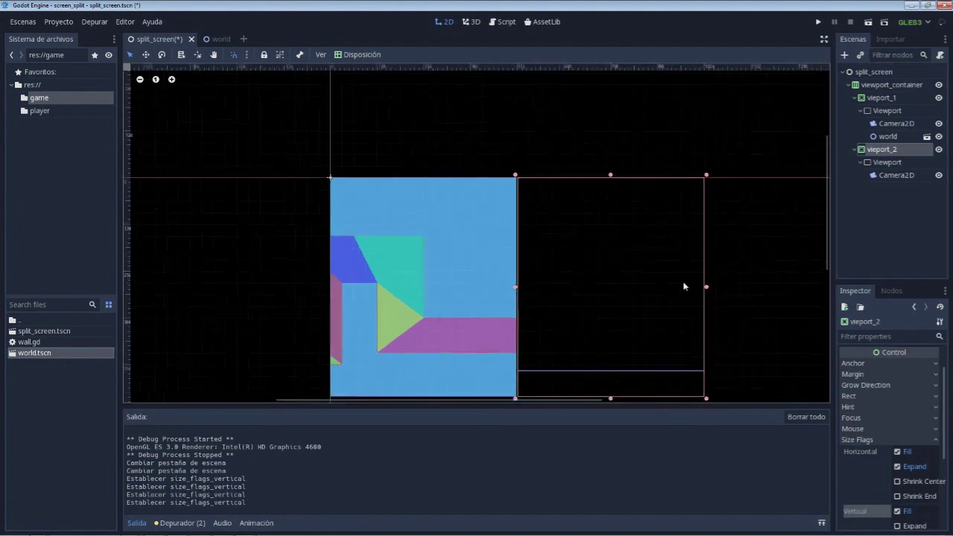
{"action": "scroll", "coordinate": [702, 283], "scroll_direction": "down", "scroll_amount": 1}
{"action": "key", "text": "ctrl+s"}
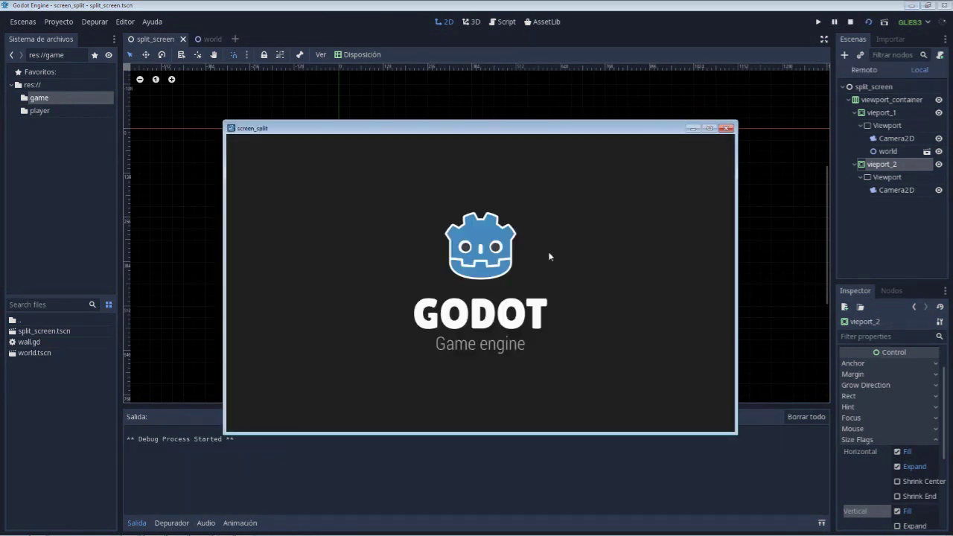
{"action": "left_click", "coordinate": [726, 129]}
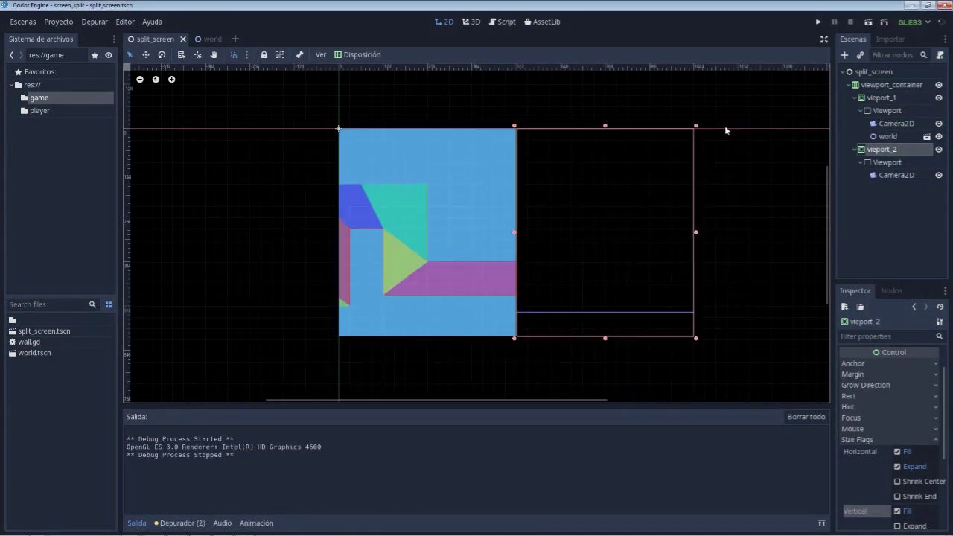
Attach a new script res://game/split_screen.gd to the split_screen root and open it.
{"action": "left_click", "coordinate": [890, 72]}
{"action": "left_click", "coordinate": [939, 55]}
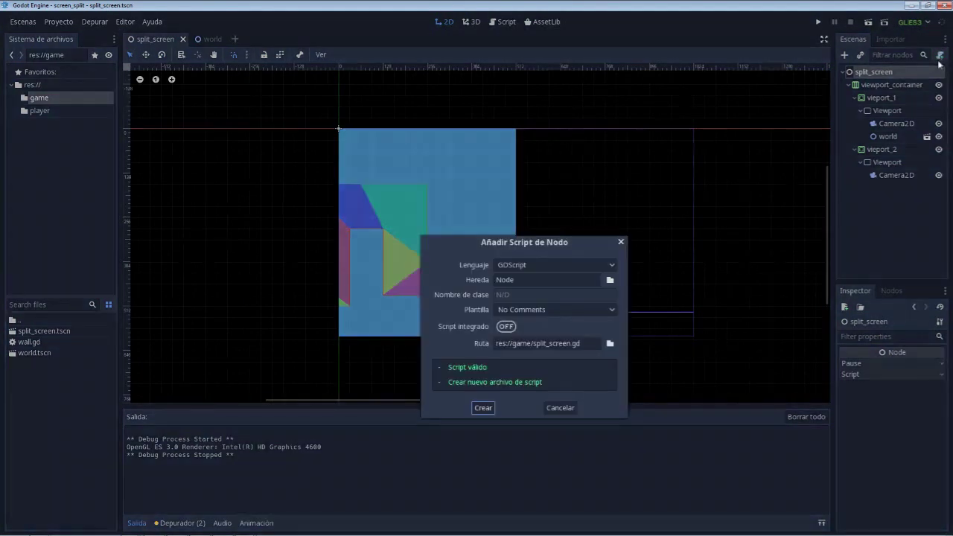
{"action": "left_click", "coordinate": [608, 344]}
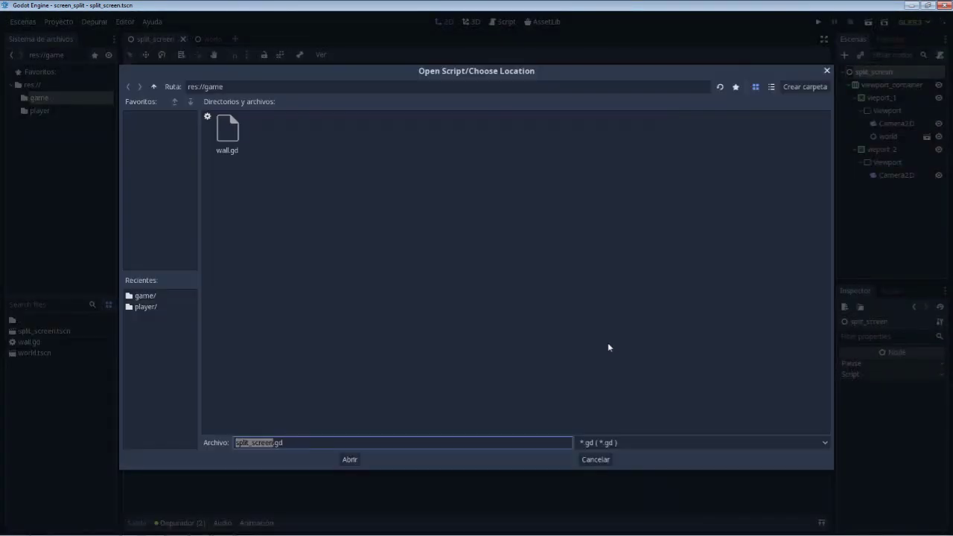
{"action": "left_click", "coordinate": [347, 460]}
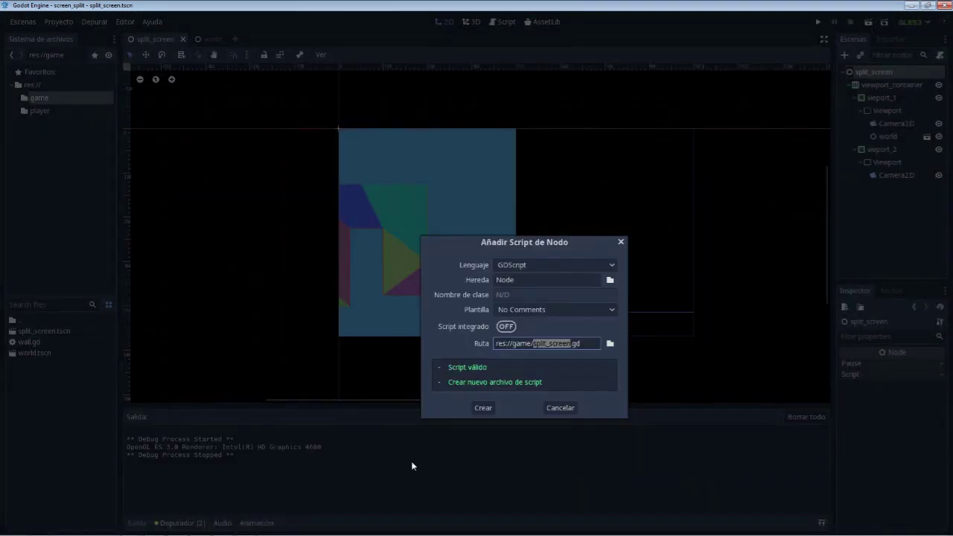
{"action": "left_click", "coordinate": [484, 408]}
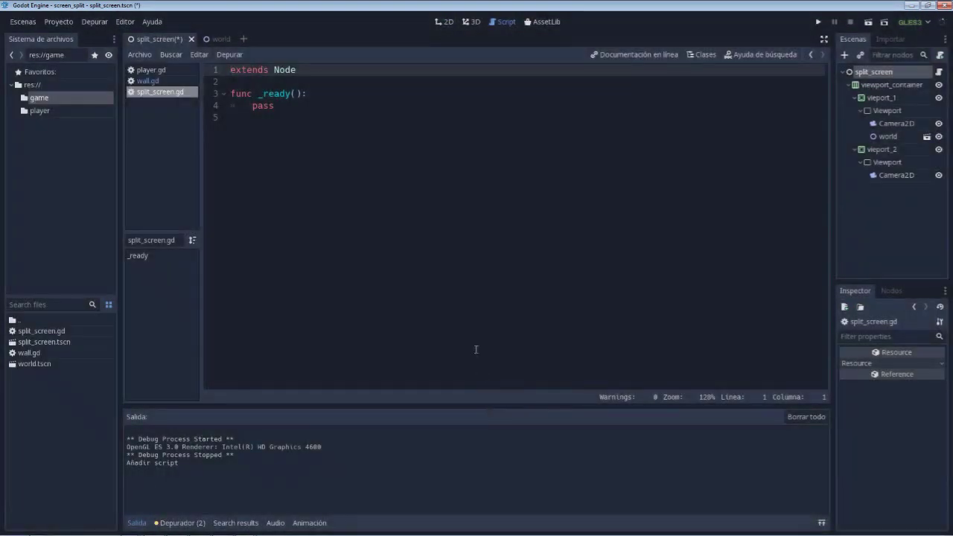
Declare onready var viewport1 = $vieport_1/Viewport above the ready function.
{"action": "left_click", "coordinate": [308, 81]}
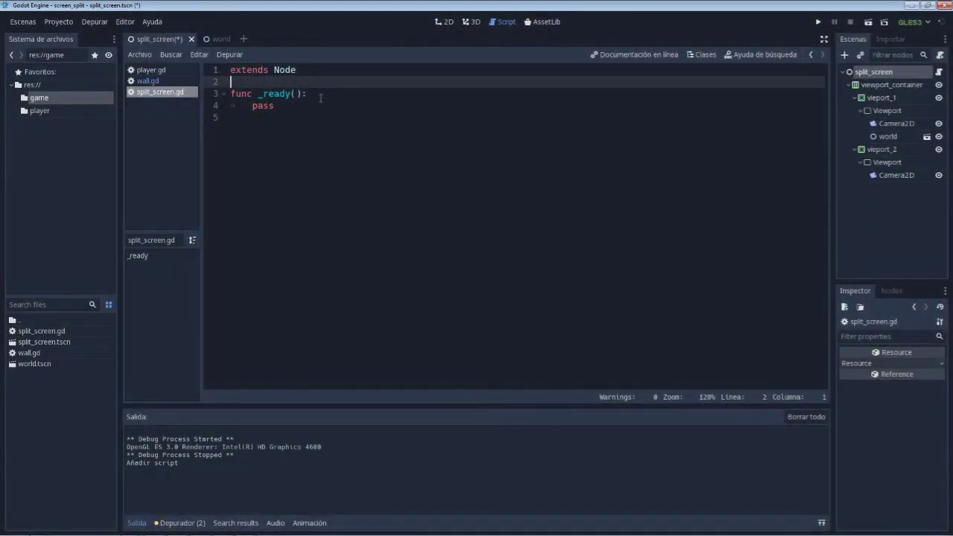
{"action": "key", "text": "Return"}
{"action": "key", "text": "Return"}
{"action": "key", "text": "Return"}
{"action": "key", "text": "Up"}
{"action": "key", "text": "Up"}
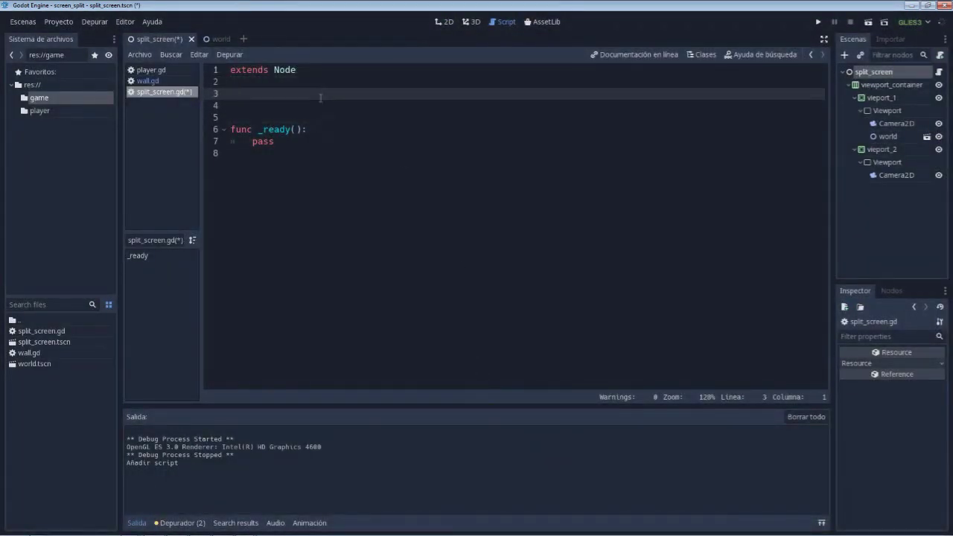
{"action": "type", "text": "onread"}
{"action": "type", "text": "y "}
{"action": "type", "text": "var v"}
{"action": "type", "text": "iewpo"}
{"action": "type", "text": "rt1"}
{"action": "type", "text": " = "}
{"action": "type", "text": "$vie"}
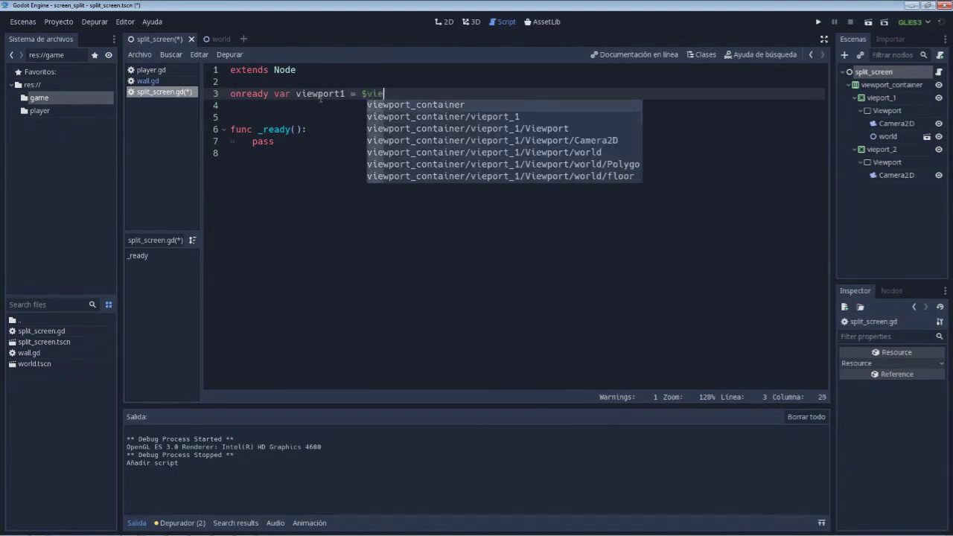
{"action": "type", "text": "w"}
{"action": "key", "text": "Down"}
{"action": "key", "text": "Down"}
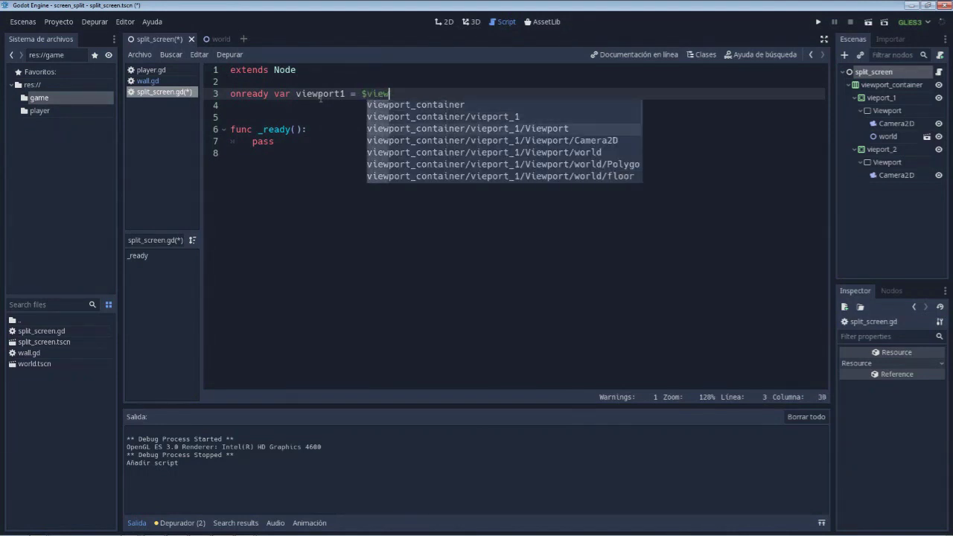
{"action": "key", "text": "Return"}
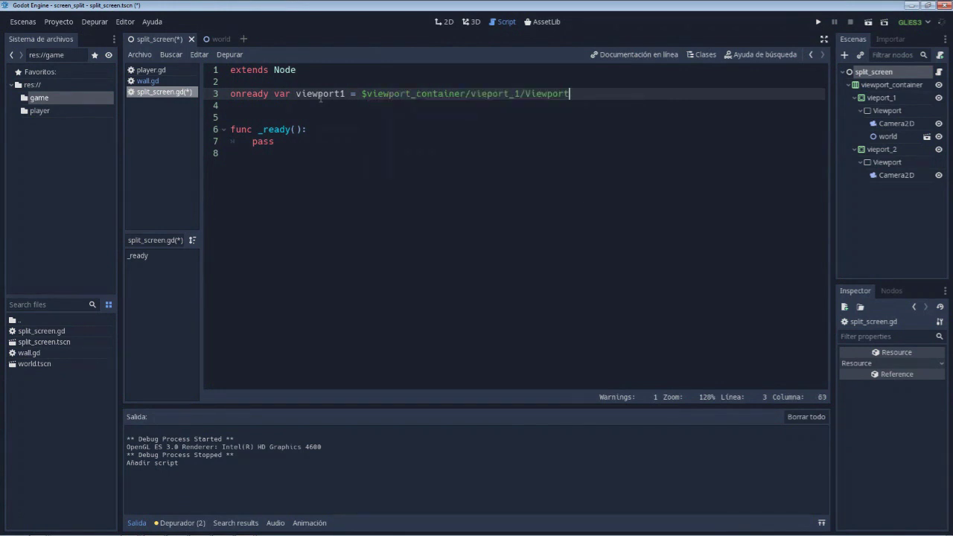
Duplicate that line as viewport2 referencing $vieport_2/Viewport, then begin the camera1 declaration.
{"action": "key", "text": "Down"}
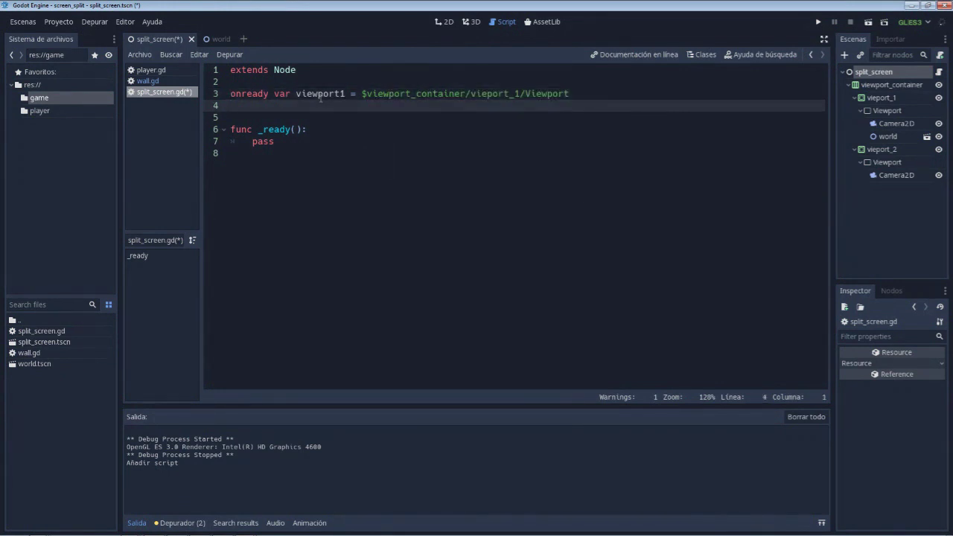
{"action": "key", "text": "Return"}
{"action": "key", "text": "Up"}
{"action": "type", "text": "onready var viewport1 = $viewport_container/vieport_1/Viewport"}
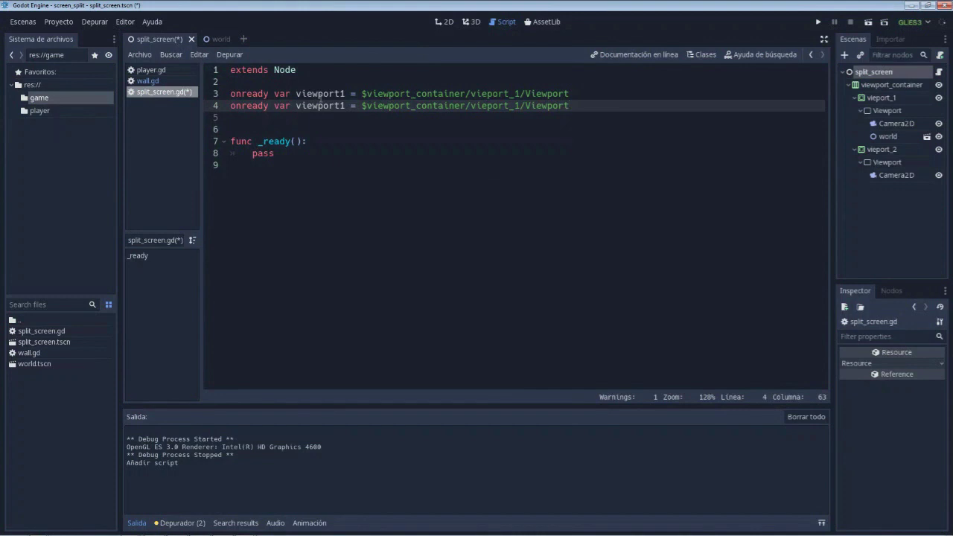
{"action": "key", "text": "Left"}
{"action": "key", "text": "Left"}
{"action": "key", "text": "Left"}
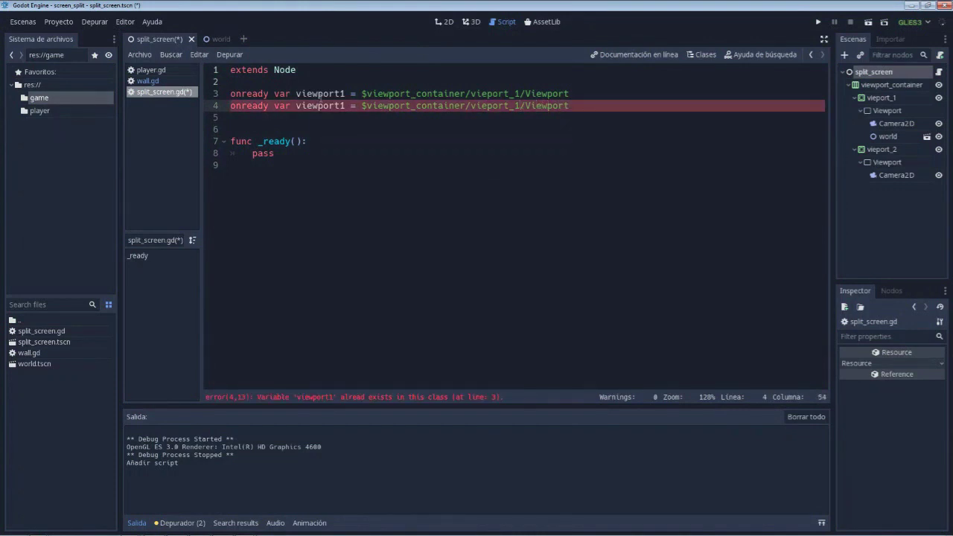
{"action": "key", "text": "BackSpace"}
{"action": "type", "text": "2"}
{"action": "key", "text": "Left"}
{"action": "key", "text": "Left"}
{"action": "key", "text": "Left"}
{"action": "key", "text": "Left"}
{"action": "key", "text": "Left"}
{"action": "key", "text": "Left"}
{"action": "key", "text": "Left"}
{"action": "key", "text": "Left"}
{"action": "key", "text": "Left"}
{"action": "key", "text": "Left"}
{"action": "key", "text": "Left"}
{"action": "key", "text": "Left"}
{"action": "key", "text": "Left"}
{"action": "key", "text": "Left"}
{"action": "key", "text": "BackSpace"}
{"action": "type", "text": "2"}
{"action": "key", "text": "Down"}
{"action": "type", "text": "o"}
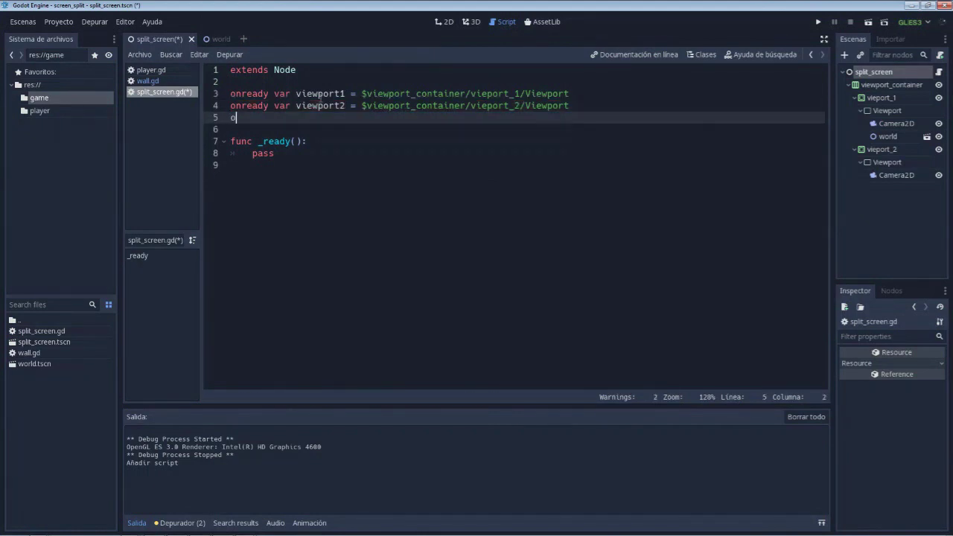
{"action": "type", "text": "nready v"}
{"action": "type", "text": "ar ca"}
{"action": "type", "text": "mera"}
{"action": "type", "text": "1"}
{"action": "type", "text": " = "}
{"action": "type", "text": "$camera"}
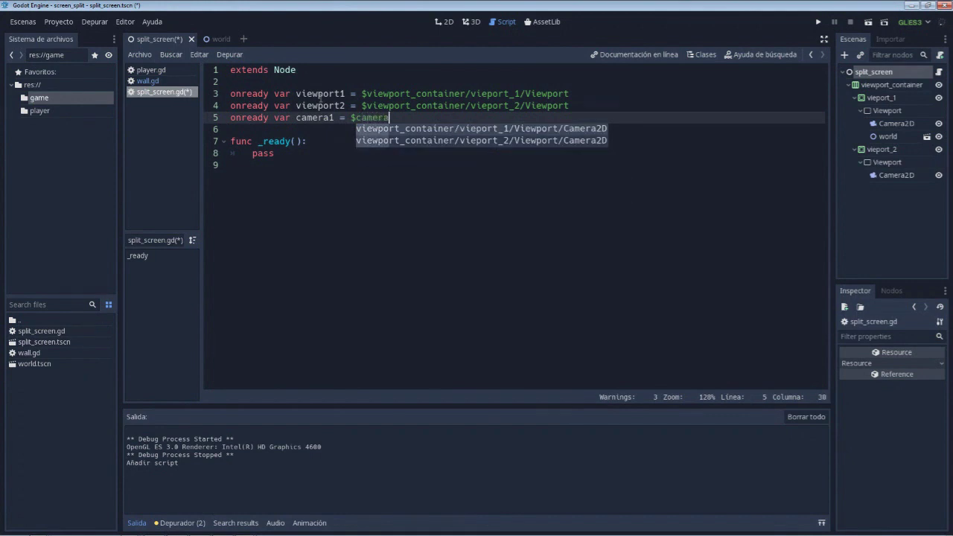
Point camera1 at vieport_1's Camera2D and add onready var camera2 for vieport_2's Camera2D.
{"action": "key", "text": "Return"}
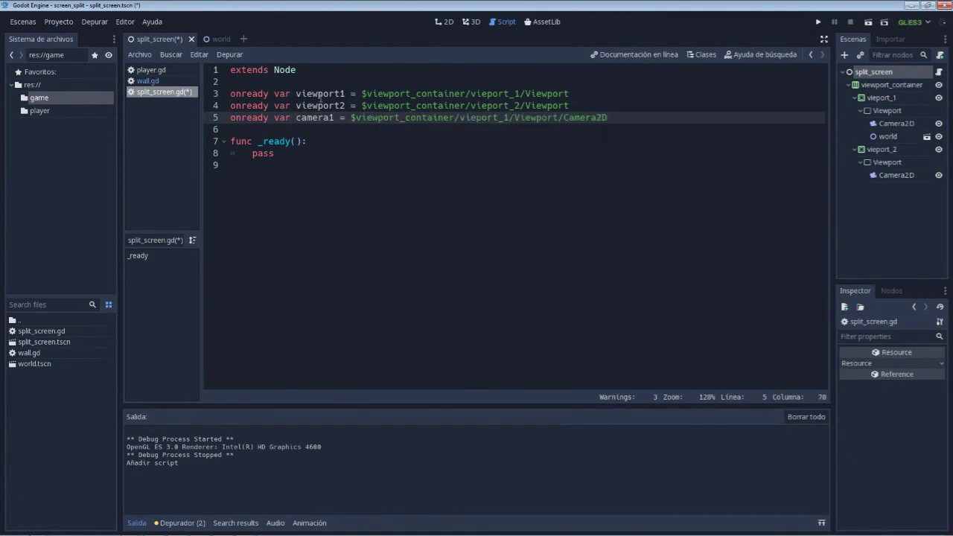
{"action": "key", "text": "Return"}
{"action": "type", "text": "on"}
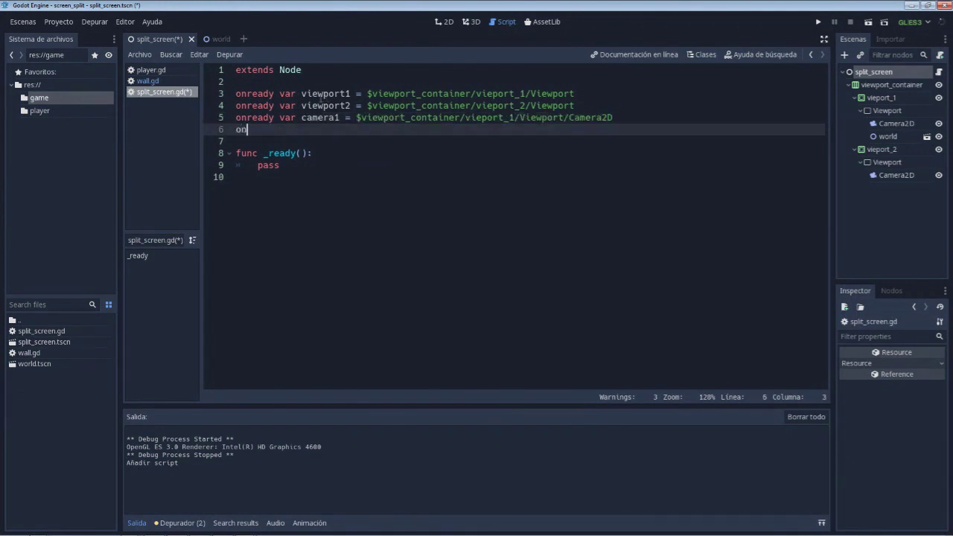
{"action": "type", "text": "ready "}
{"action": "type", "text": "camera2"}
{"action": "key", "text": "Left"}
{"action": "key", "text": "Left"}
{"action": "key", "text": "Left"}
{"action": "key", "text": "Left"}
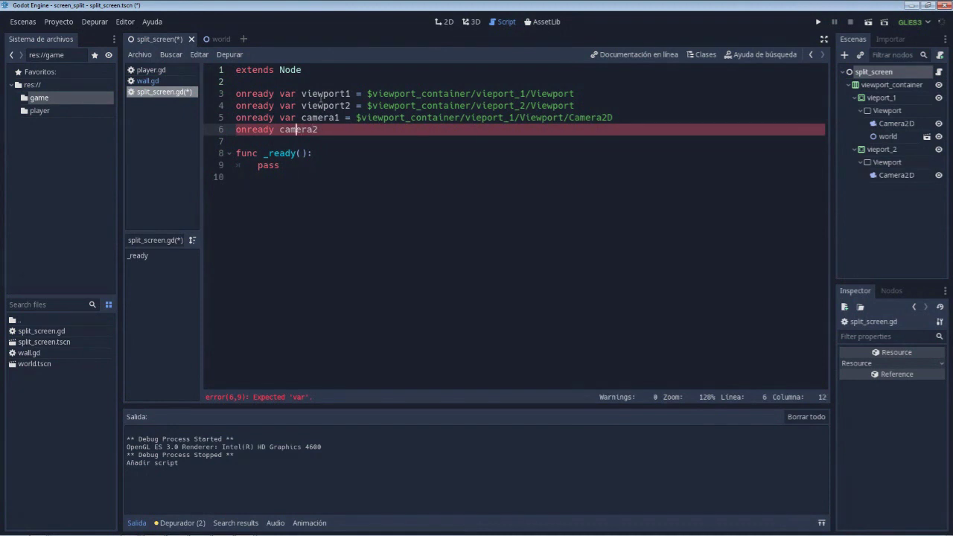
{"action": "key", "text": "Left"}
{"action": "key", "text": "Left"}
{"action": "type", "text": "var"}
{"action": "key", "text": "Right"}
{"action": "key", "text": "Right"}
{"action": "key", "text": "Right"}
{"action": "key", "text": "End"}
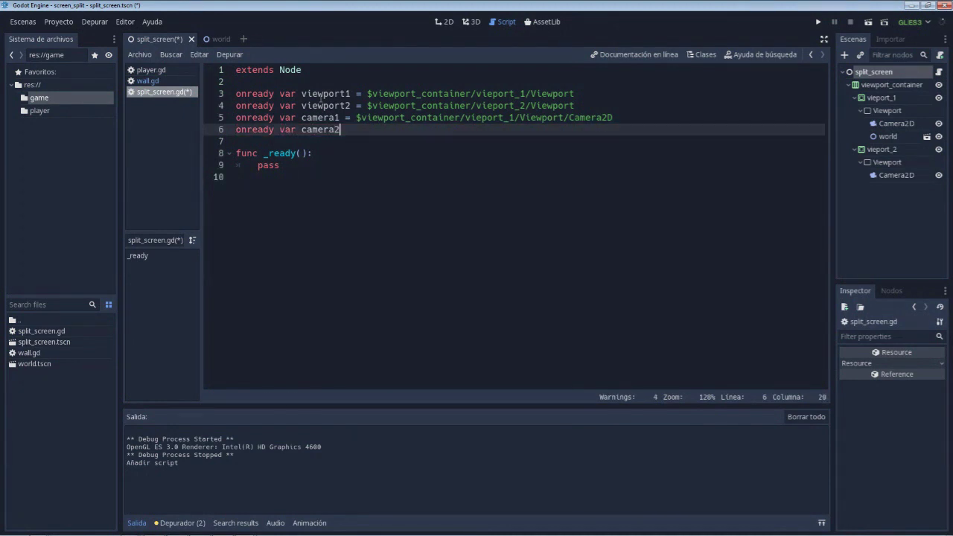
{"action": "type", "text": "= "}
{"action": "type", "text": "$c"}
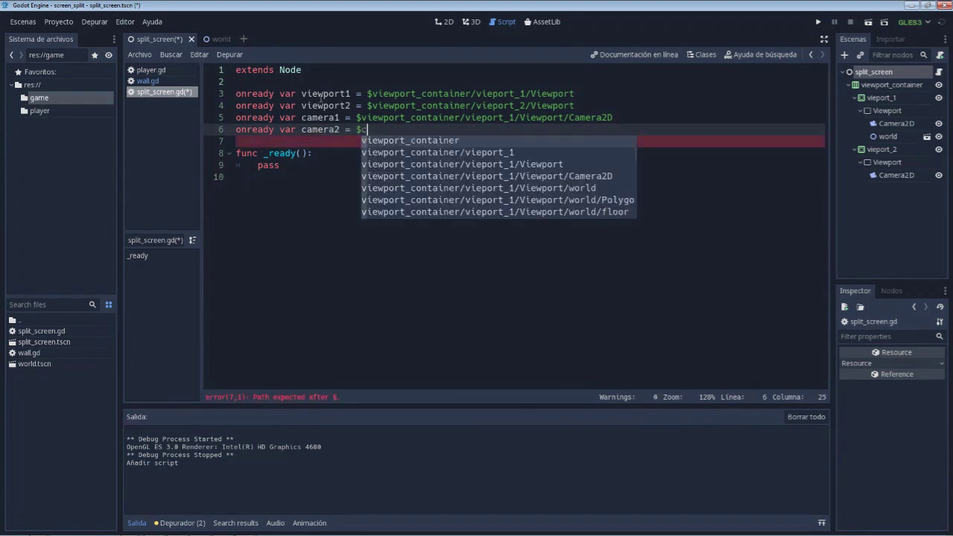
{"action": "type", "text": "amera"}
{"action": "key", "text": "Down"}
{"action": "key", "text": "Return"}
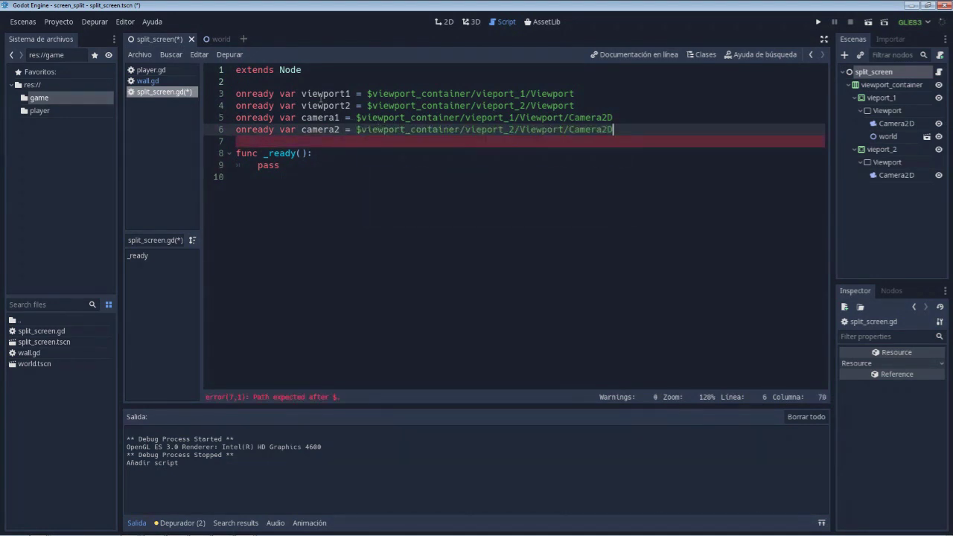
Add onready var world referencing the world node path.
{"action": "key", "text": "Return"}
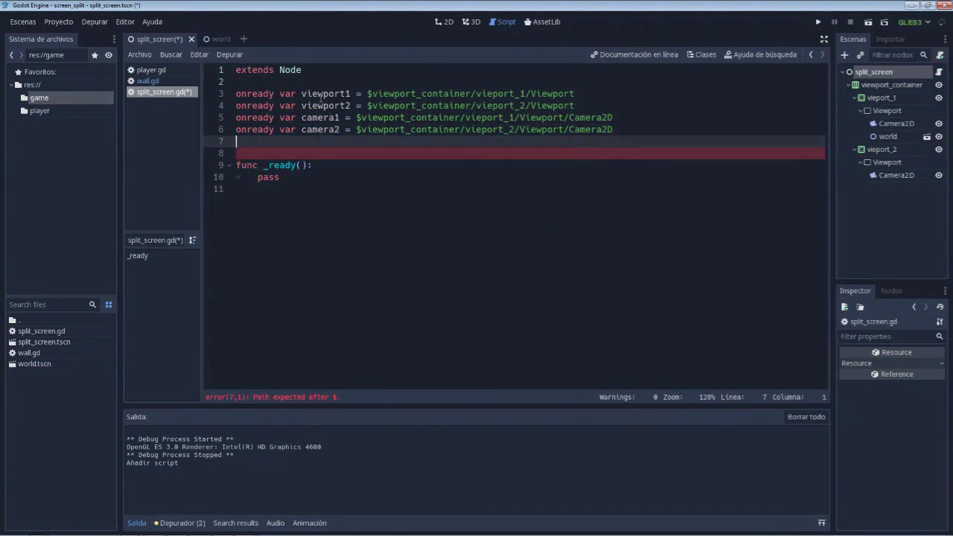
{"action": "type", "text": "onready "}
{"action": "type", "text": "var "}
{"action": "type", "text": "world "}
{"action": "type", "text": "= $w"}
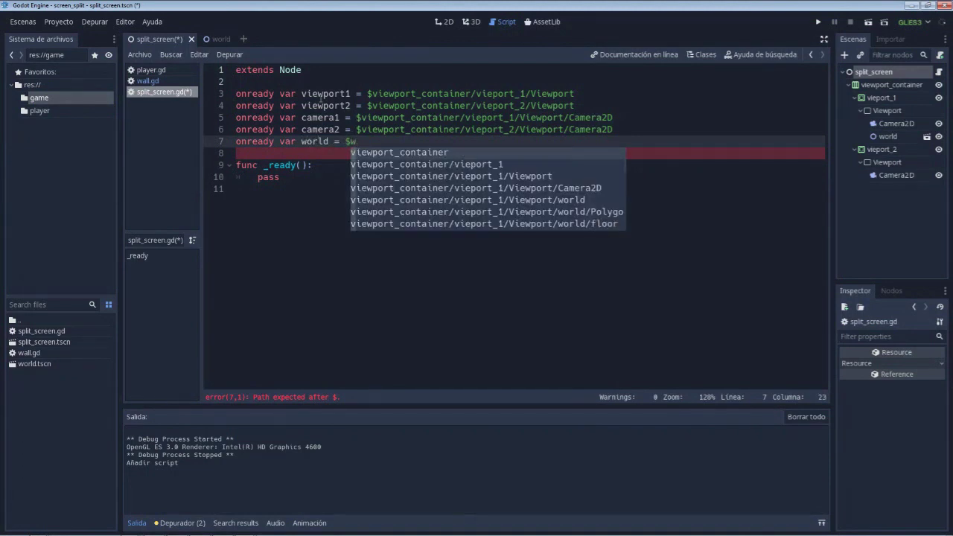
{"action": "type", "text": "orl"}
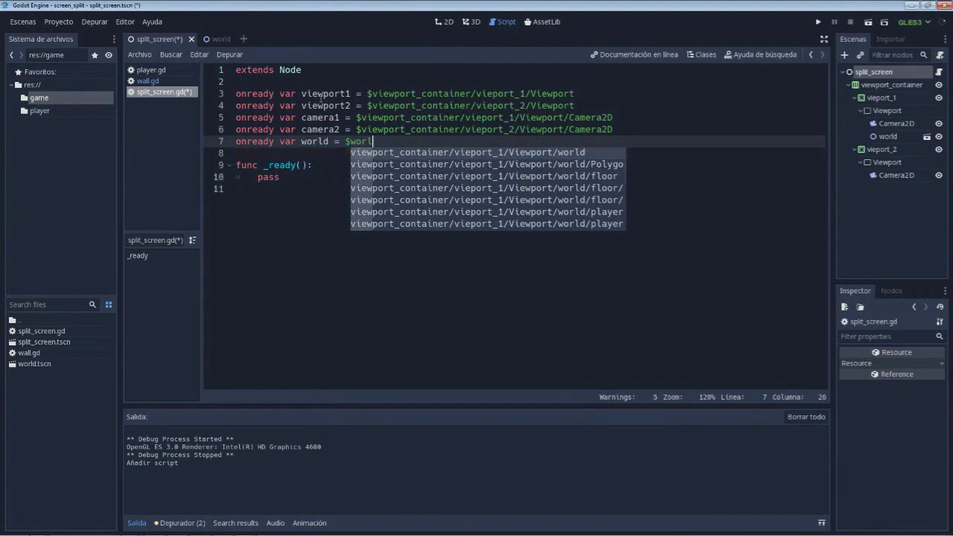
{"action": "type", "text": "d"}
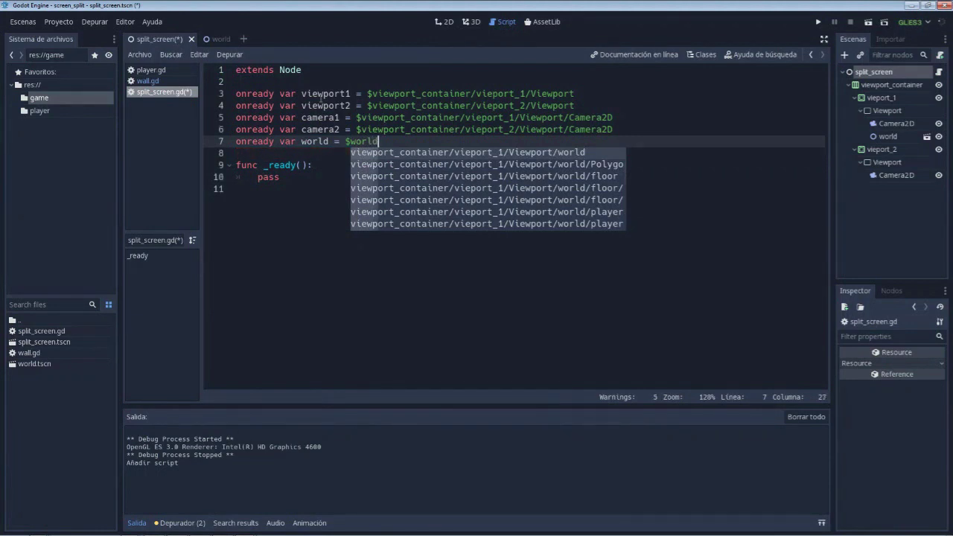
{"action": "key", "text": "Return"}
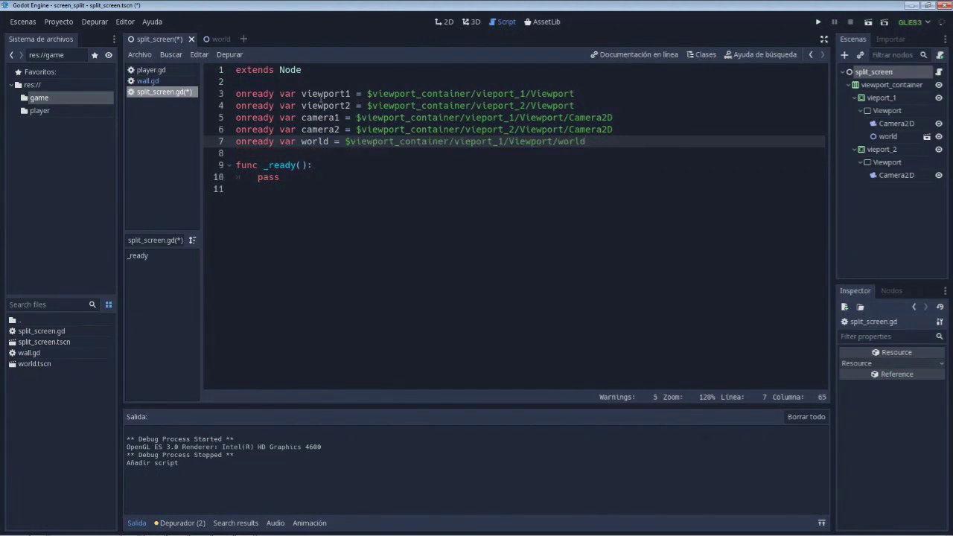
{"action": "key", "text": "Down"}
{"action": "key", "text": "Down"}
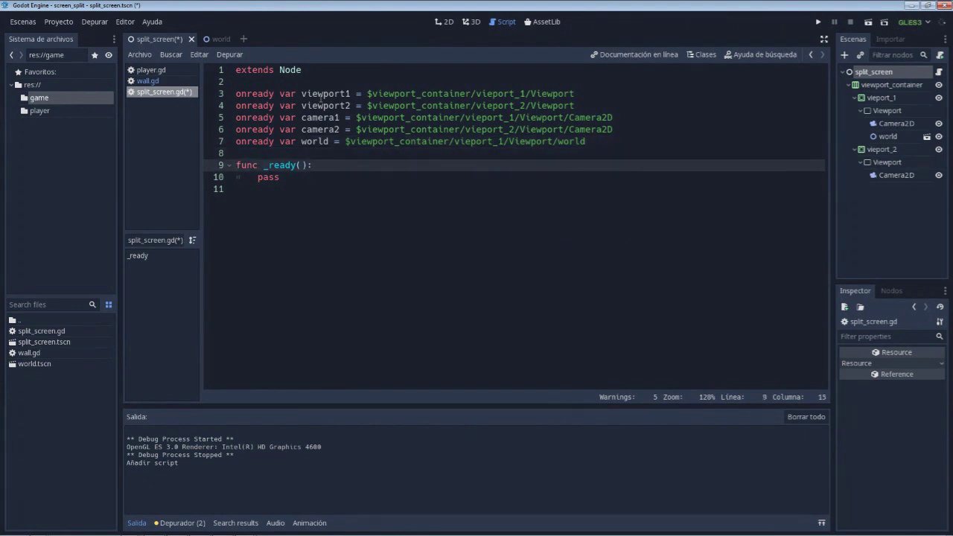
In _ready, write viewport2.world_2d = viewport1.world_2d.
{"action": "key", "text": "Return"}
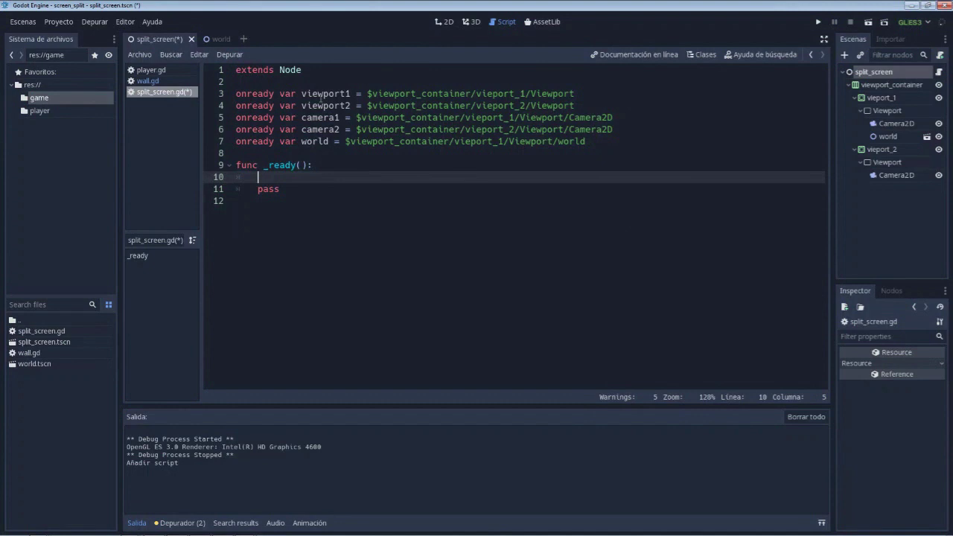
{"action": "type", "text": "v"}
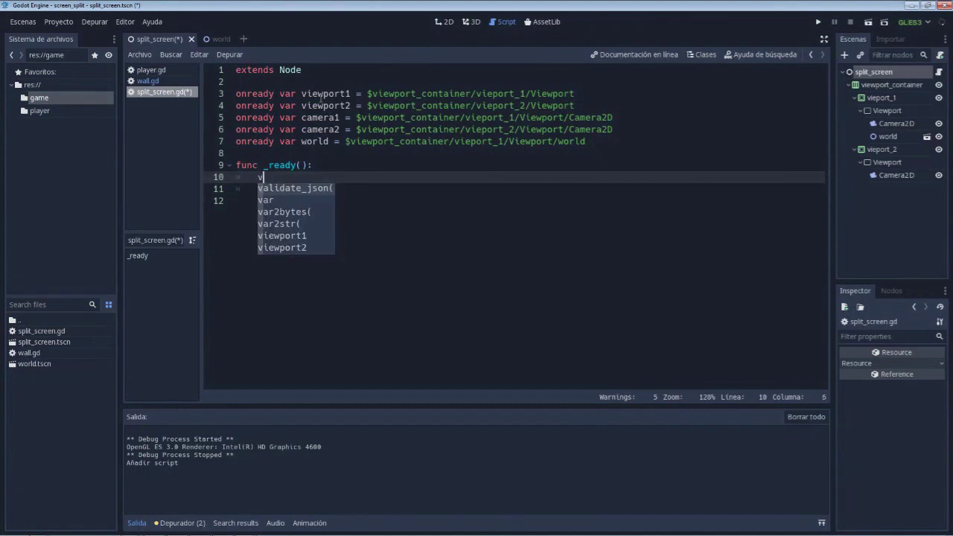
{"action": "type", "text": "ie"}
{"action": "key", "text": "Down"}
{"action": "key", "text": "Return"}
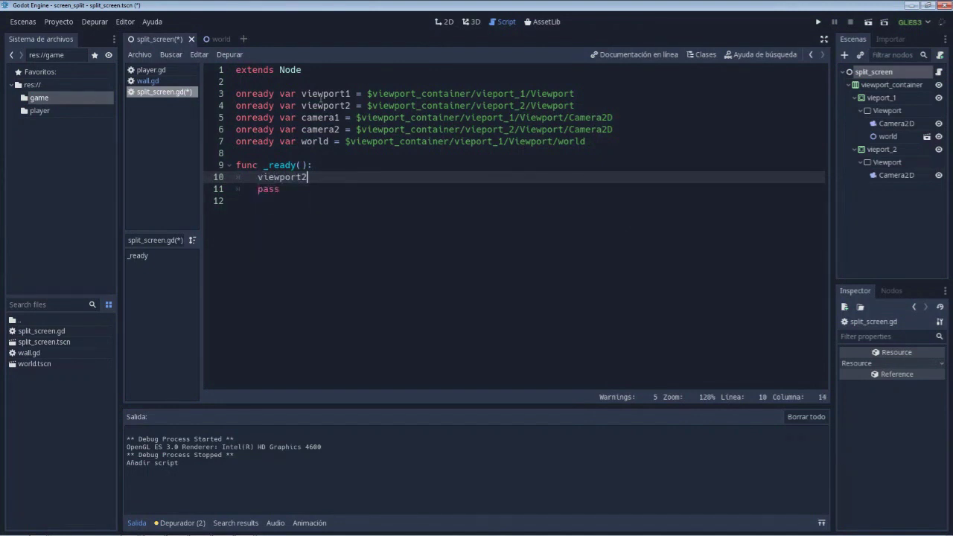
{"action": "type", "text": ".worl"}
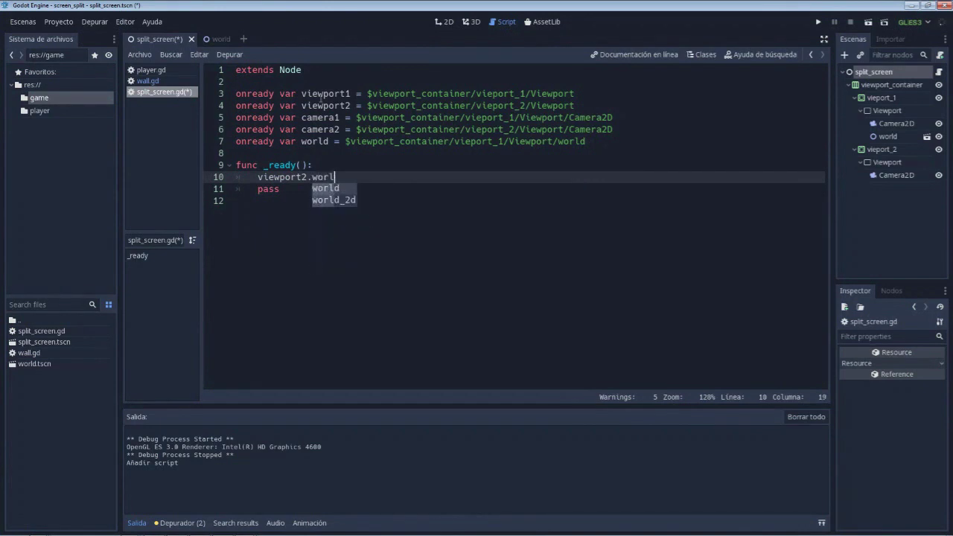
{"action": "key", "text": "Down"}
{"action": "key", "text": "Return"}
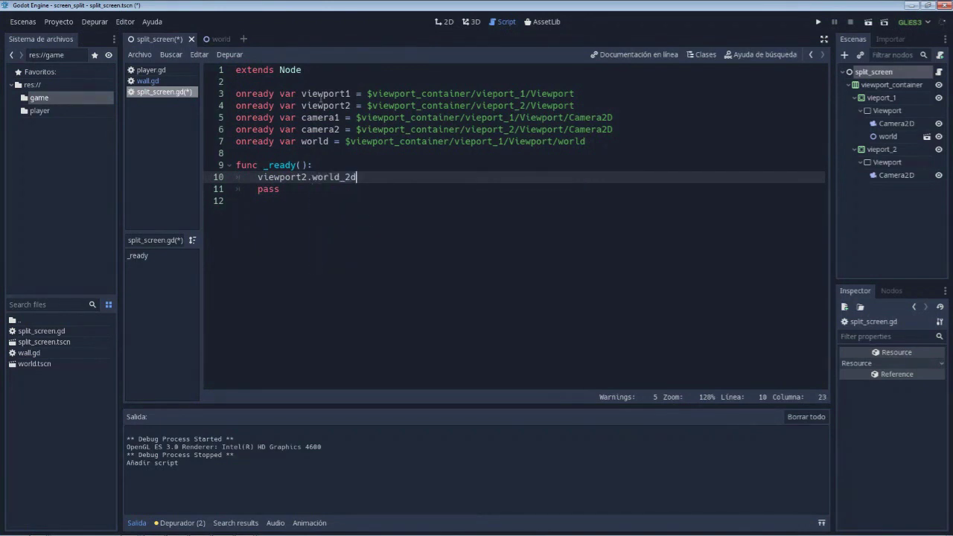
{"action": "type", "text": "= vie"}
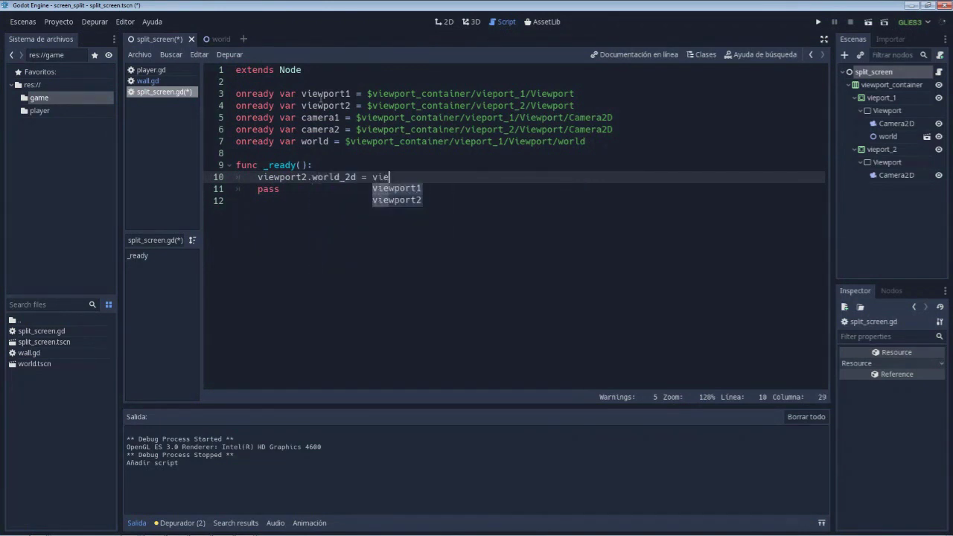
{"action": "key", "text": "Return"}
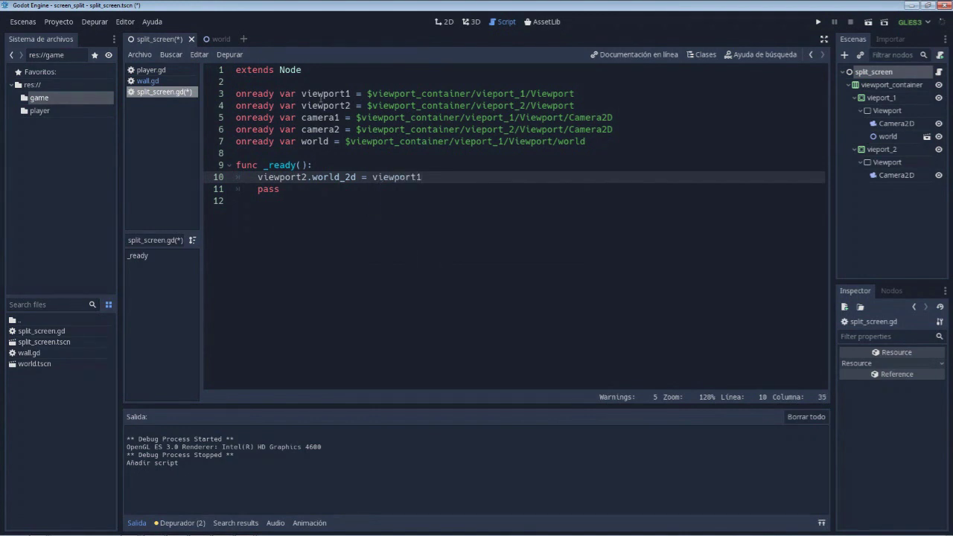
{"action": "type", "text": ".worl"}
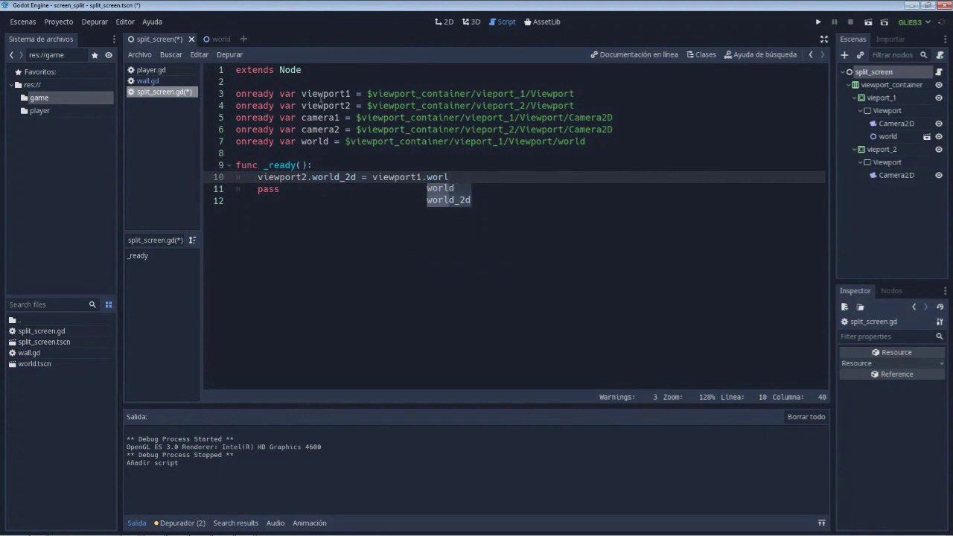
{"action": "key", "text": "Down"}
{"action": "key", "text": "Return"}
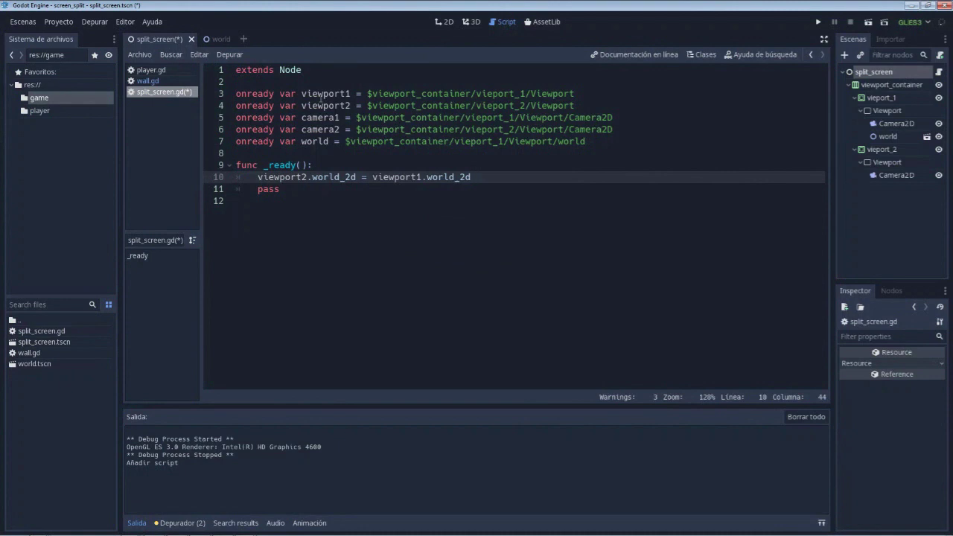
Save and test-run the game, then close the game window.
{"action": "key", "text": "Return"}
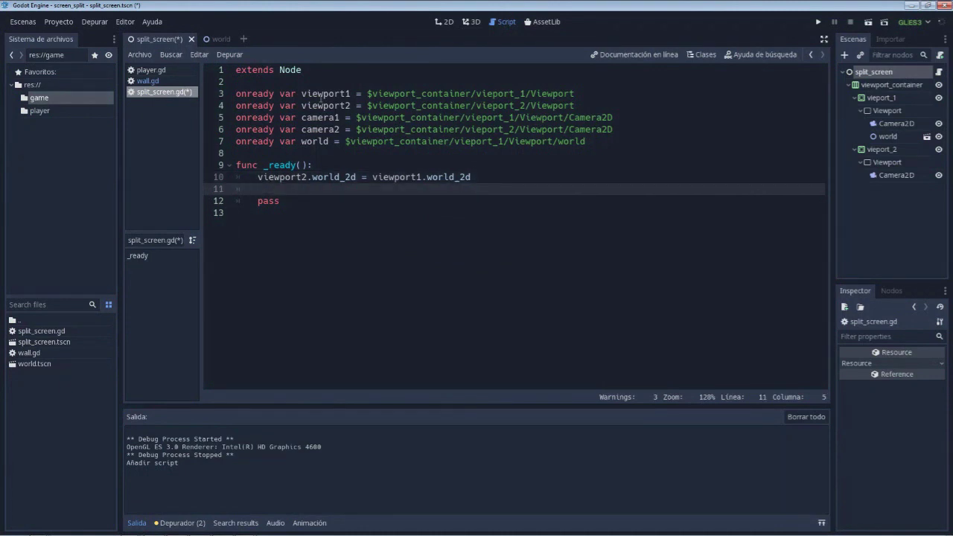
{"action": "key", "text": "ctrl+s"}
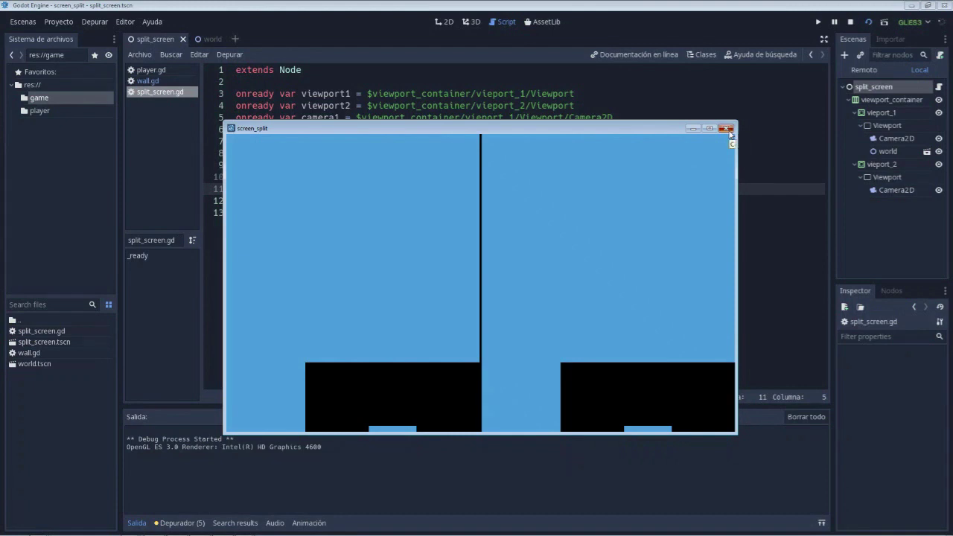
{"action": "left_click", "coordinate": [727, 130]}
{"action": "left_click", "coordinate": [356, 215]}
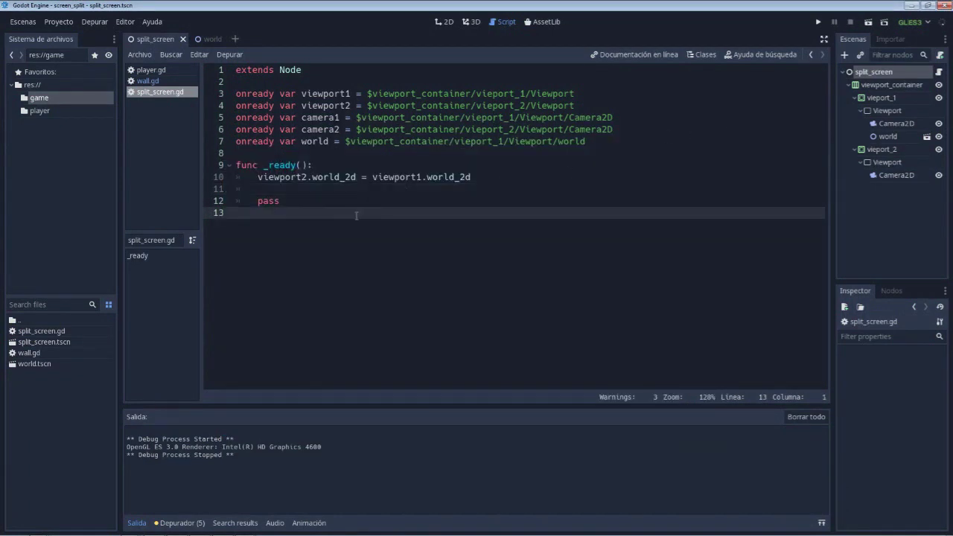
Add func _physics_process(delta) setting camera1.global_position to the player's global_position.
{"action": "key", "text": "Return"}
{"action": "key", "text": "Return"}
{"action": "type", "text": "fu"}
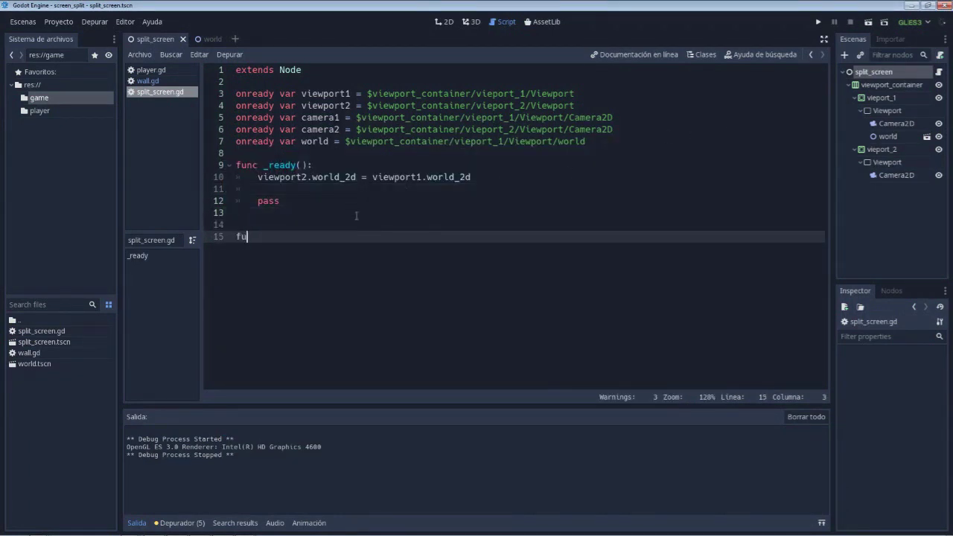
{"action": "type", "text": "nc _ph"}
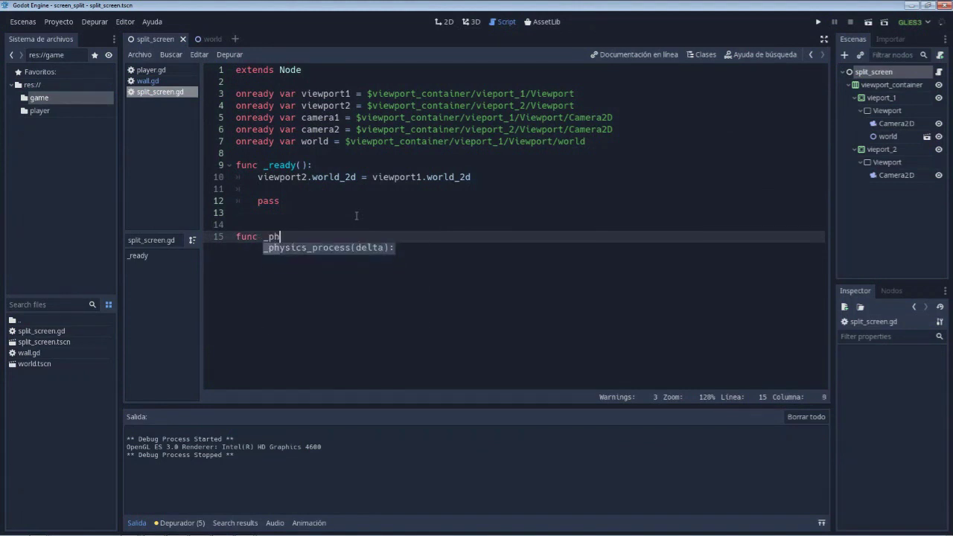
{"action": "key", "text": "Return"}
{"action": "key", "text": "Return"}
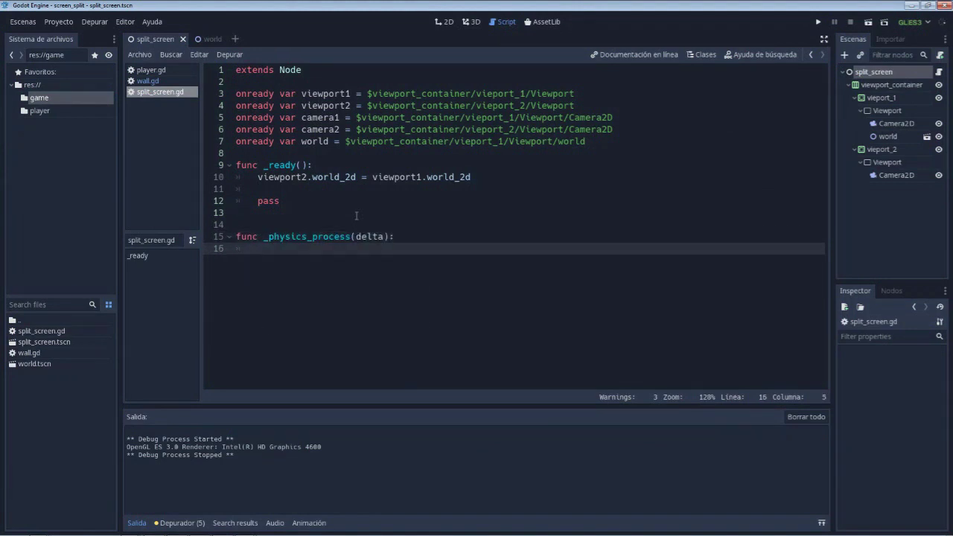
{"action": "key", "text": "F5"}
{"action": "type", "text": "camera"}
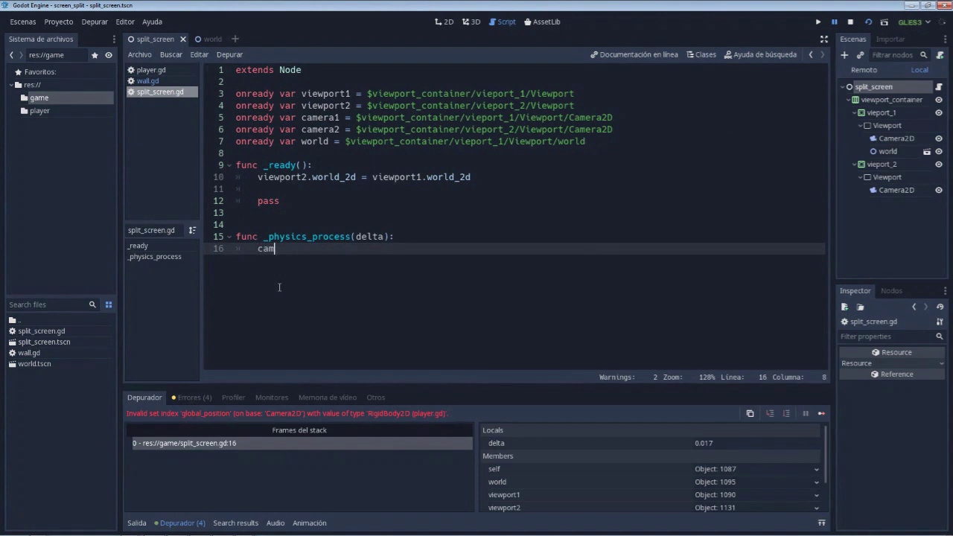
{"action": "type", "text": "1"}
{"action": "type", "text": ".global"}
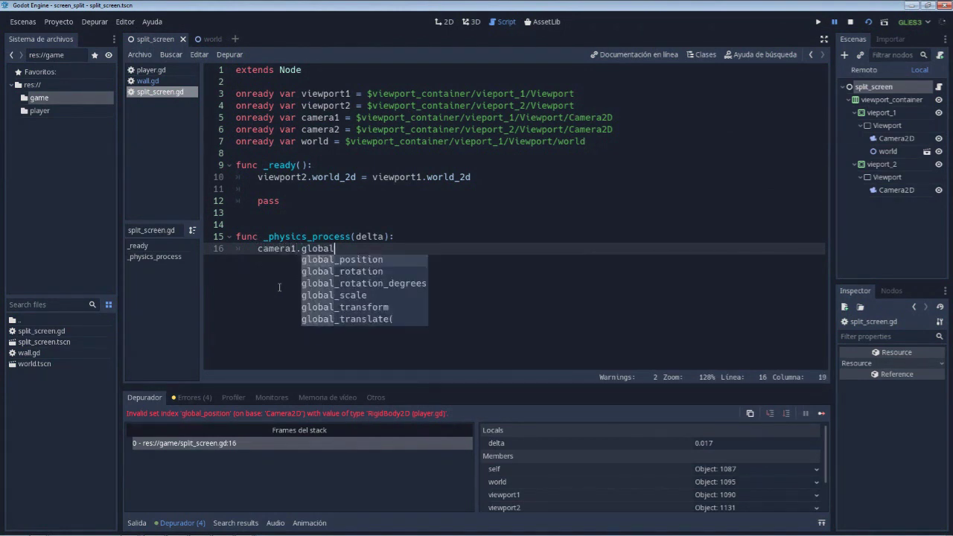
{"action": "key", "text": "Return"}
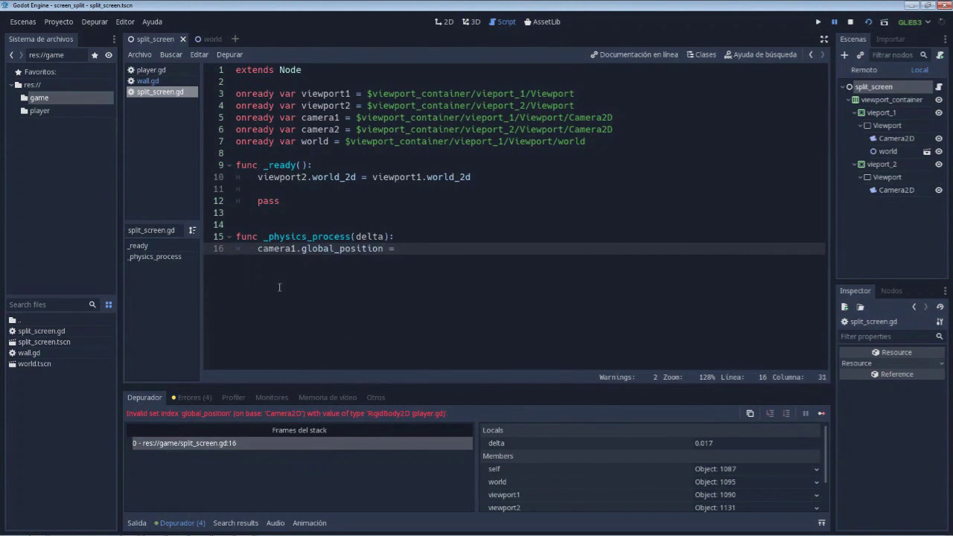
{"action": "type", "text": "$playuer"}
{"action": "key", "text": "Return"}
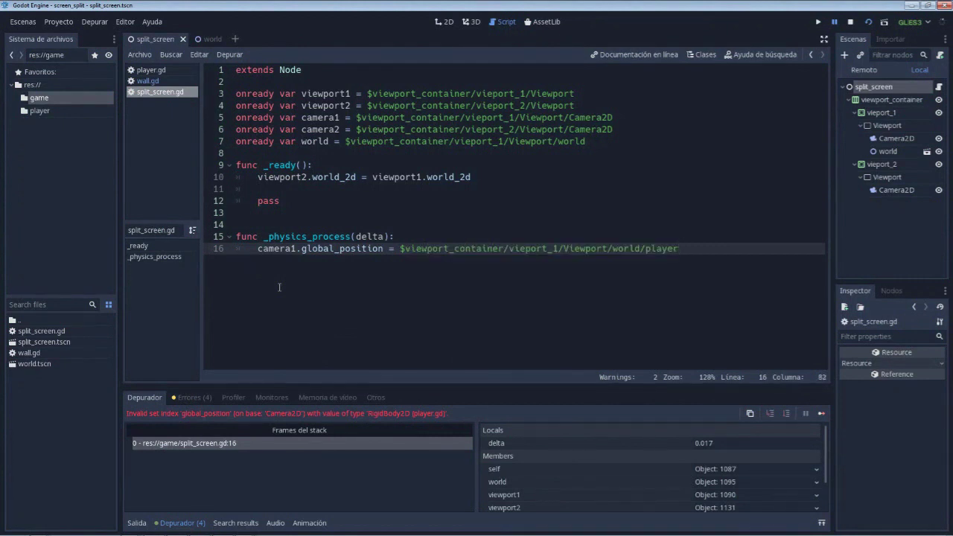
{"action": "type", "text": ".global_position"}
Set camera2.global_position to player2's global_position and save the script.
{"action": "key", "text": "Return"}
{"action": "type", "text": "camer"}
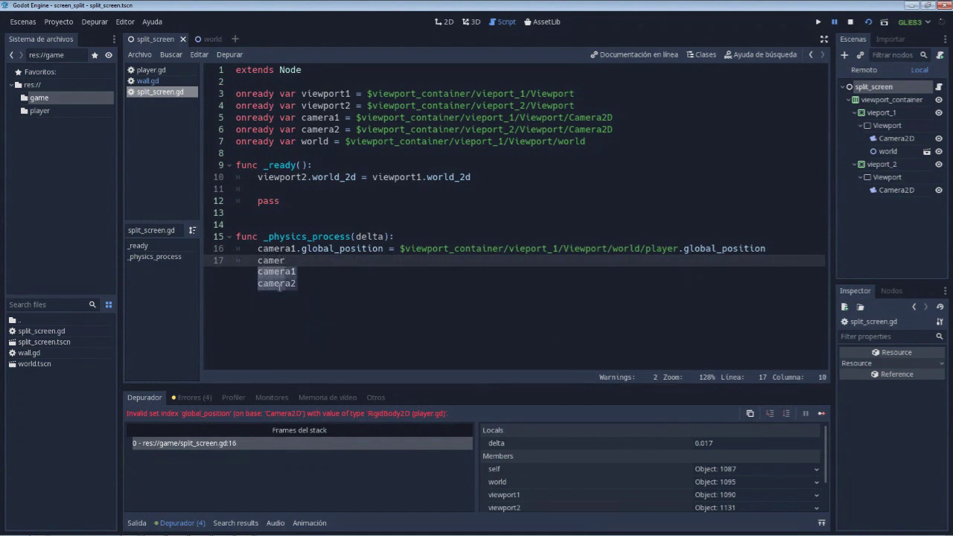
{"action": "left_click", "coordinate": [279, 284]}
{"action": "type", "text": "globa"}
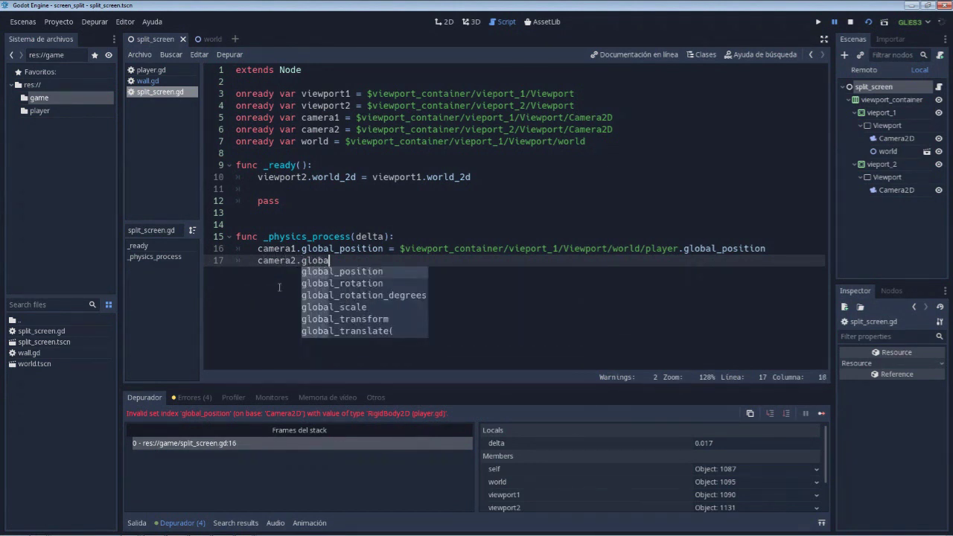
{"action": "key", "text": "Return"}
{"action": "type", "text": "$"}
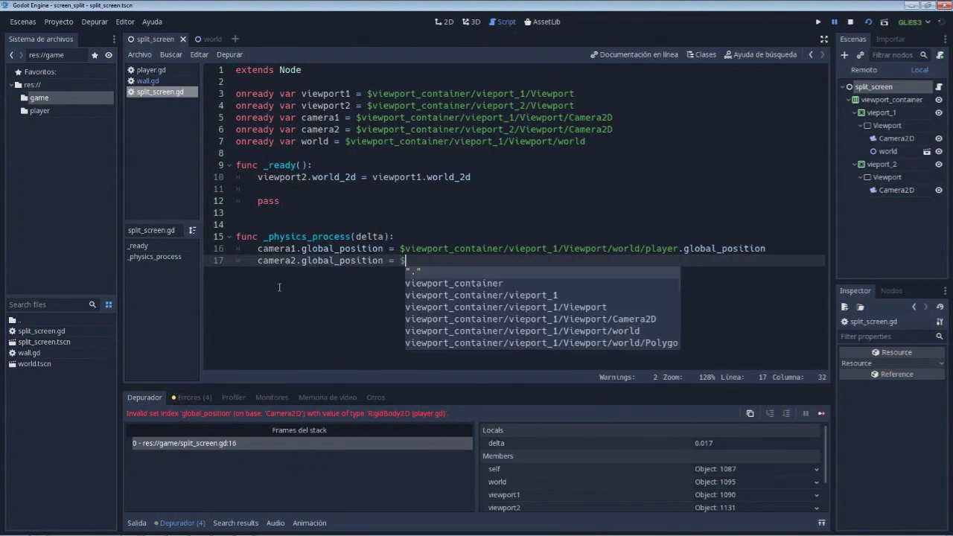
{"action": "type", "text": "player2"}
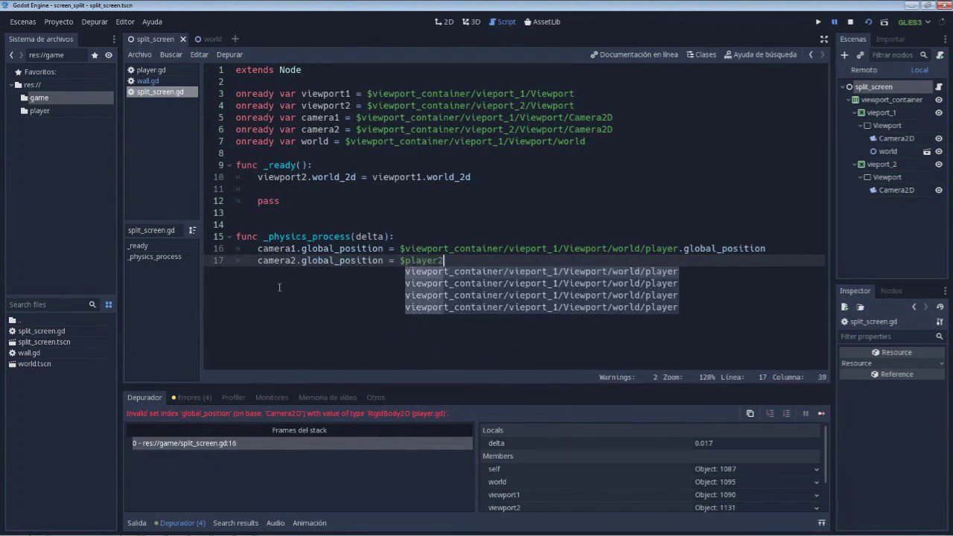
{"action": "key", "text": "Return"}
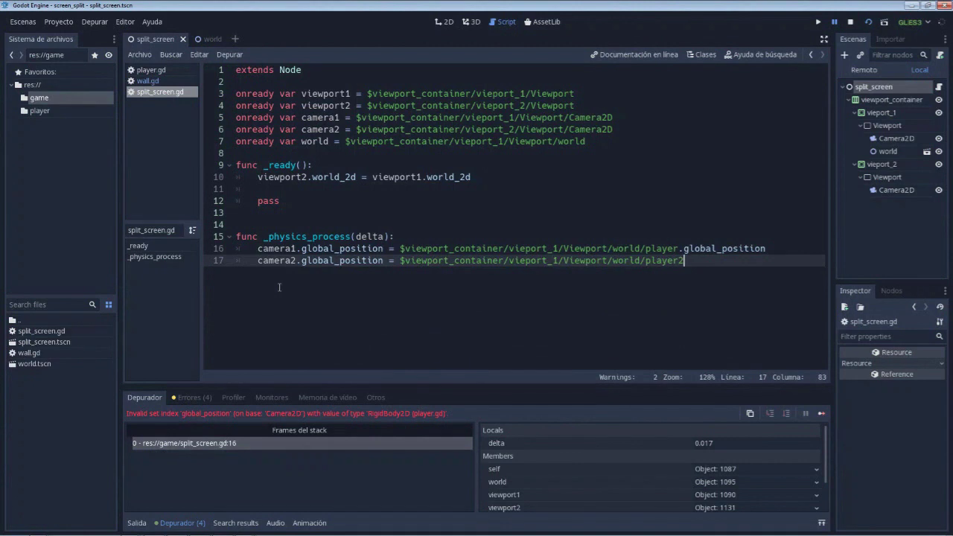
{"action": "type", "text": ".global_position"}
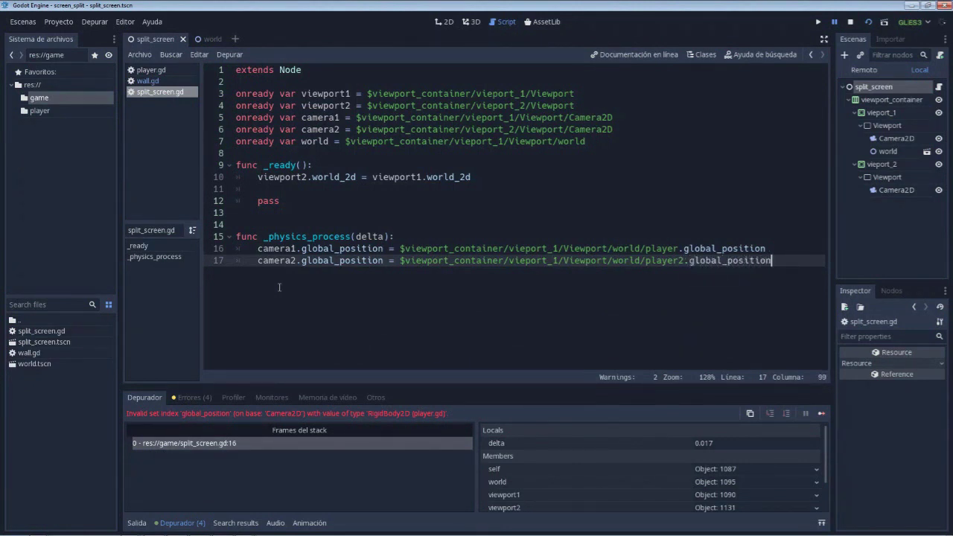
{"action": "key", "text": "Return"}
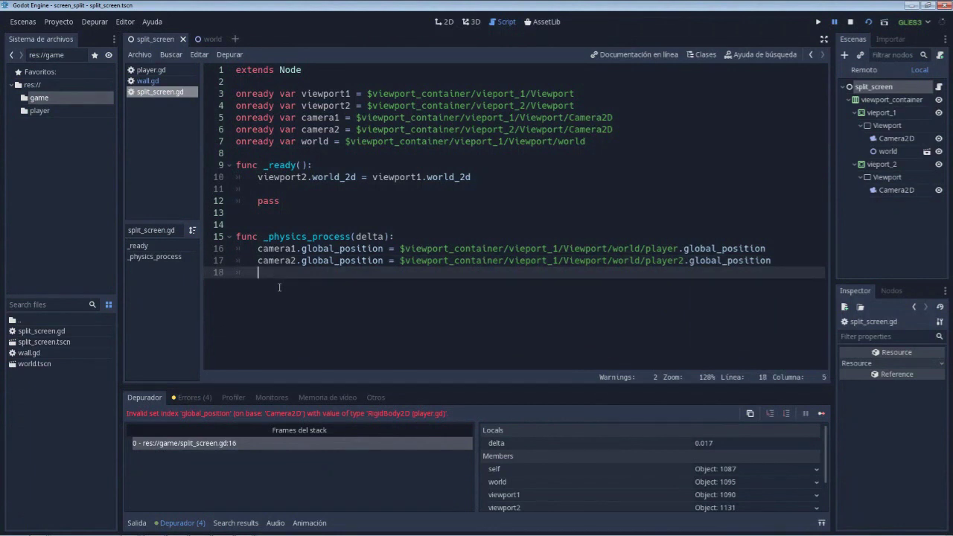
{"action": "key", "text": "ctrl+s"}
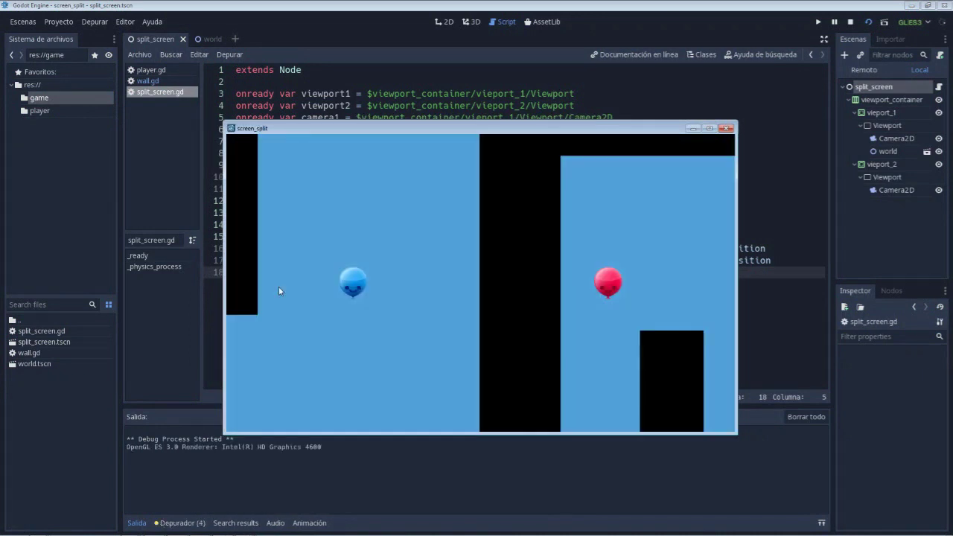
Fly the blue balloon around with the arrow keys and nudge the red one right with D.
{"action": "key", "text": "Right"}
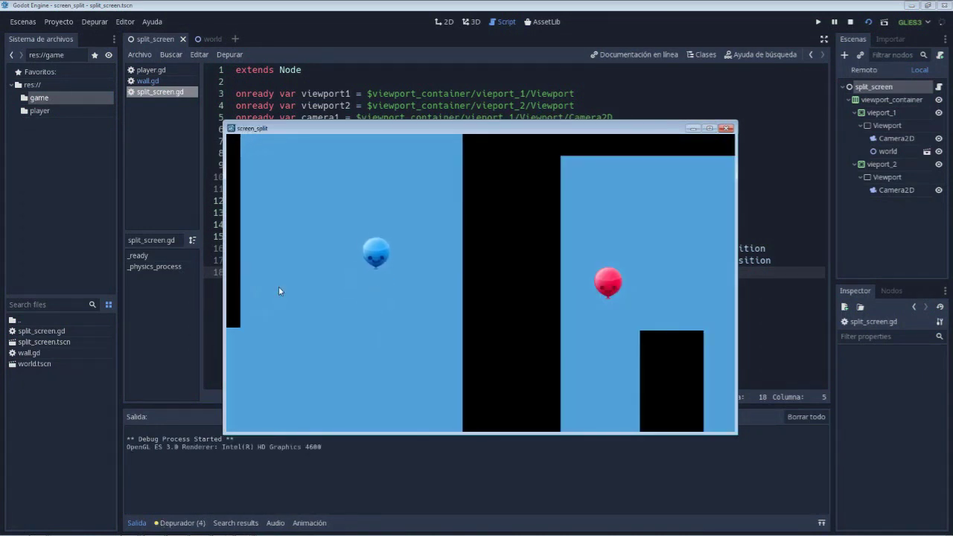
{"action": "key", "text": "Up"}
{"action": "key", "text": "Right"}
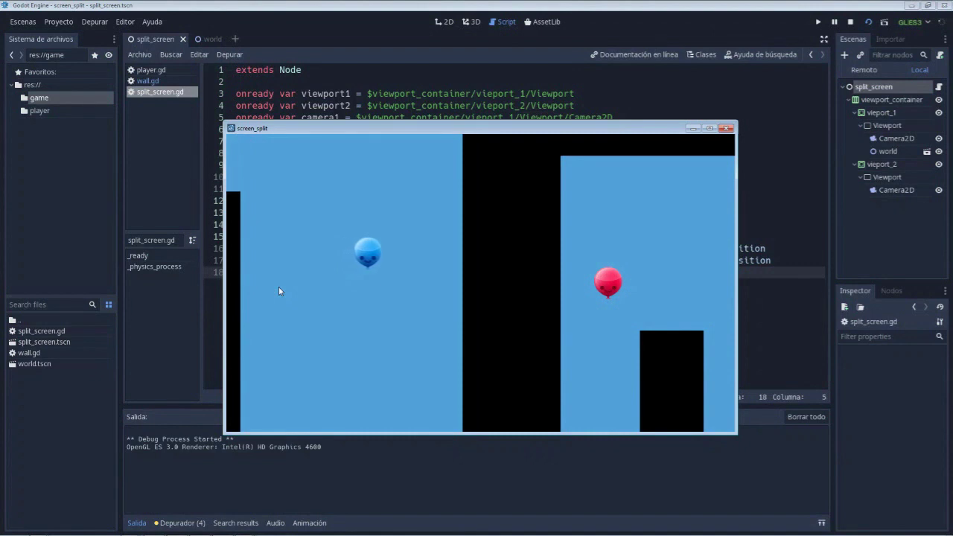
{"action": "key", "text": "Left"}
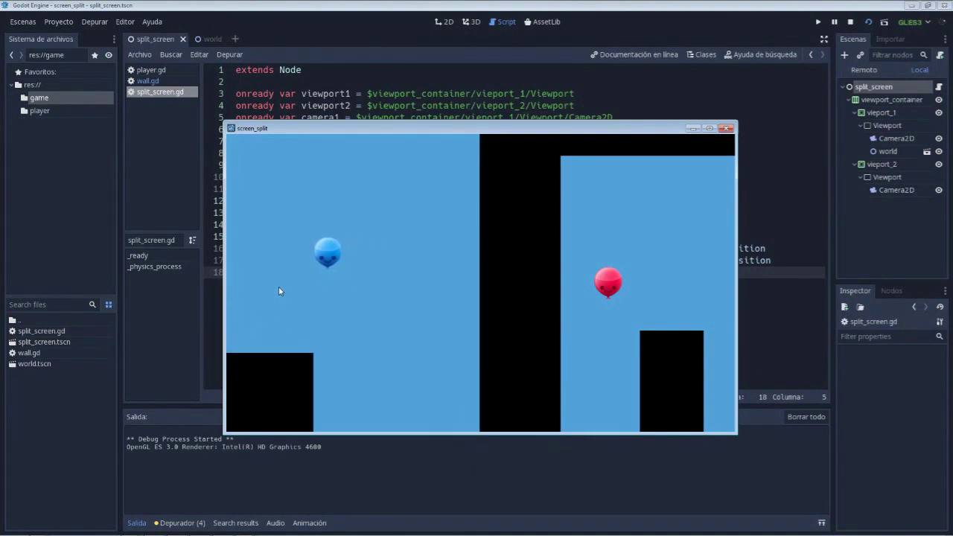
{"action": "key", "text": "Left"}
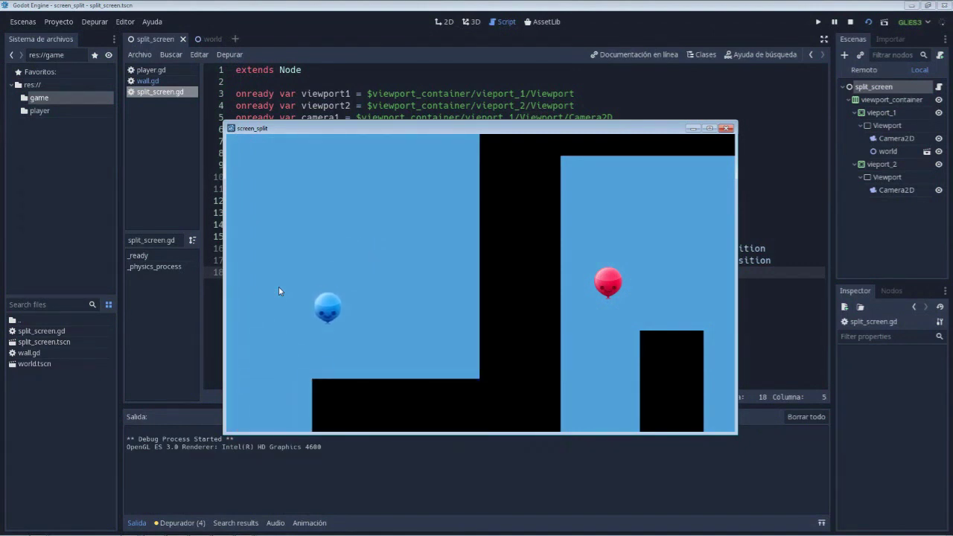
{"action": "key", "text": "Up"}
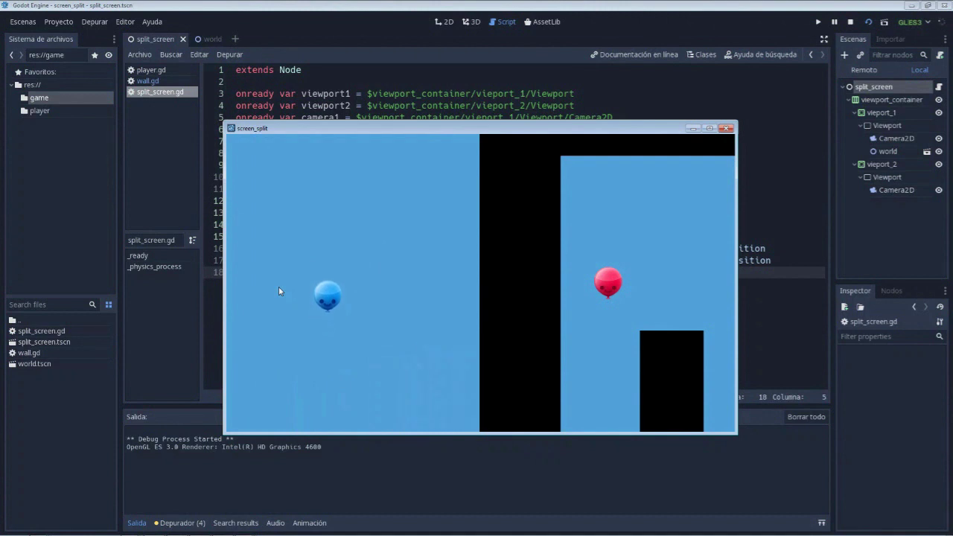
{"action": "key", "text": "Right"}
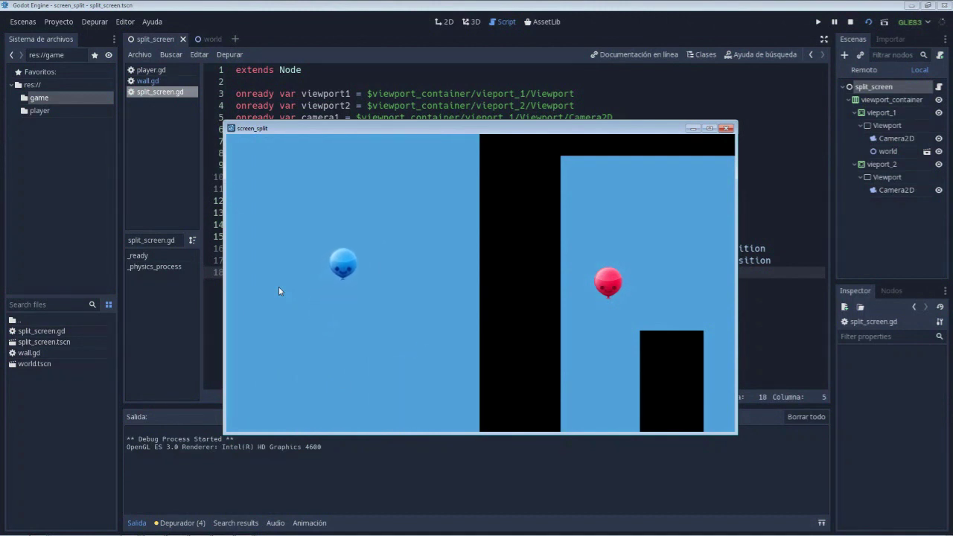
{"action": "key", "text": "d"}
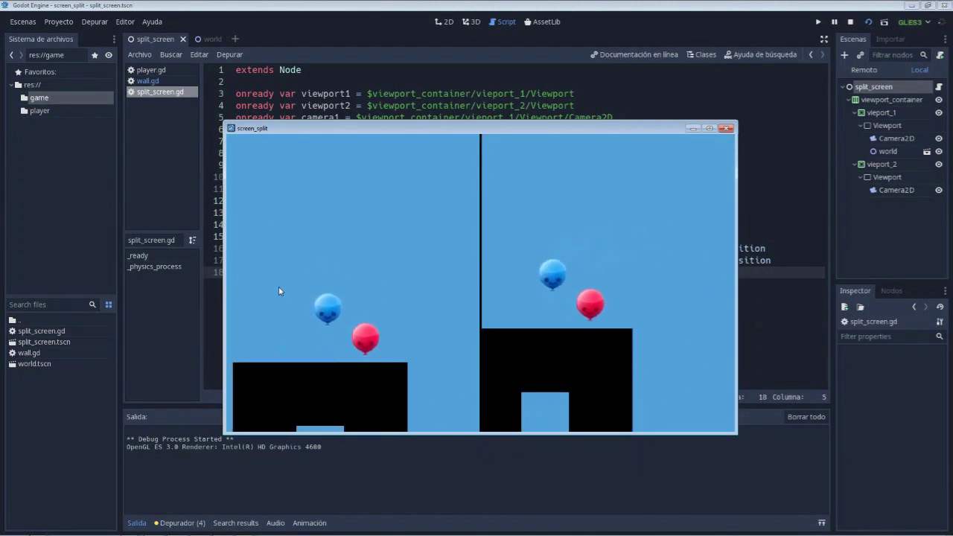
Stop the game, set Zoom x and y to 2 on both Camera2D nodes, save and relaunch.
{"action": "key", "text": "alt+F4"}
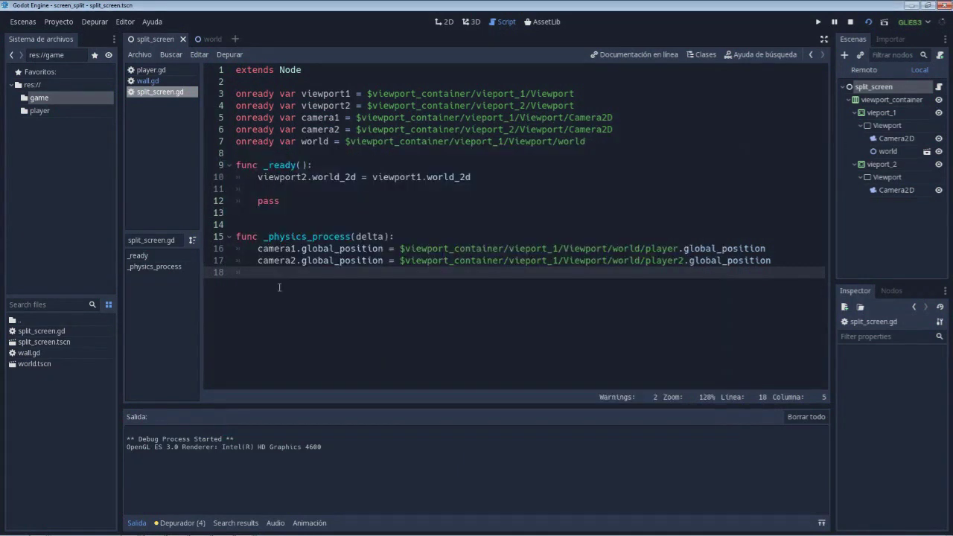
{"action": "left_click", "coordinate": [890, 125]}
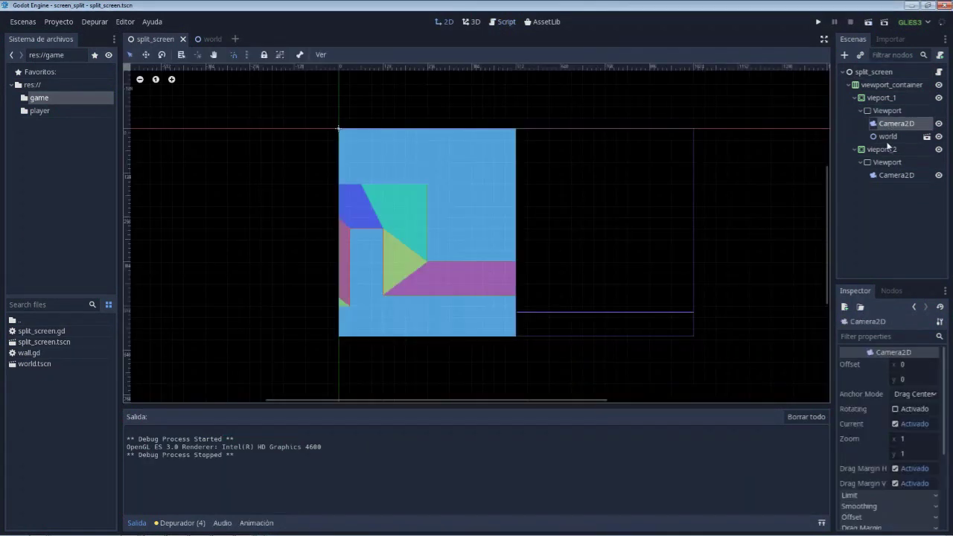
{"action": "left_click", "coordinate": [890, 175], "text": "ctrl"}
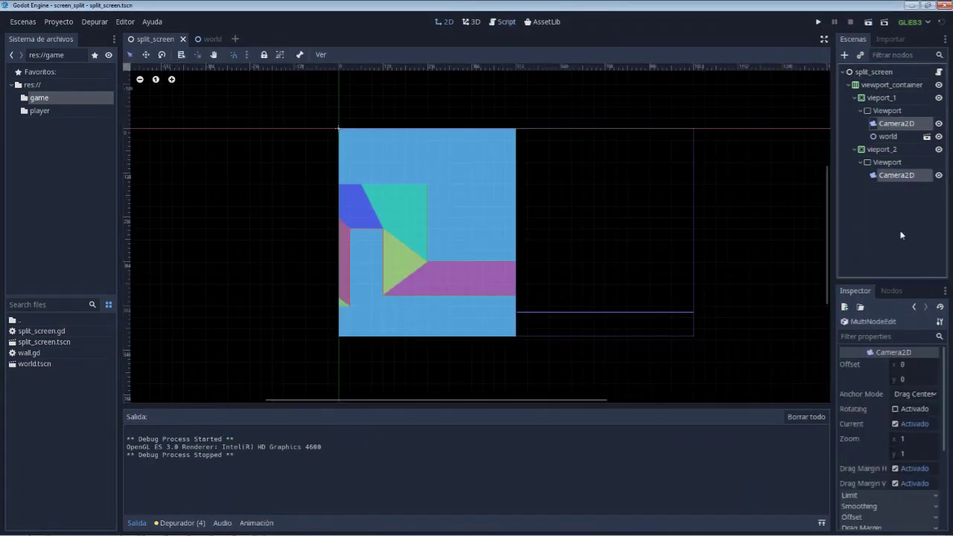
{"action": "left_click", "coordinate": [904, 439]}
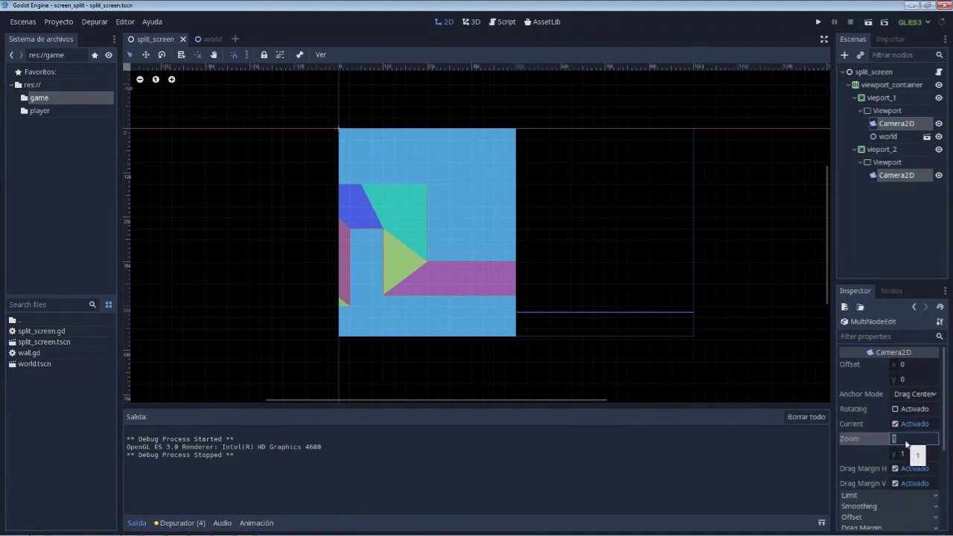
{"action": "type", "text": "2"}
{"action": "key", "text": "Tab"}
{"action": "type", "text": "2"}
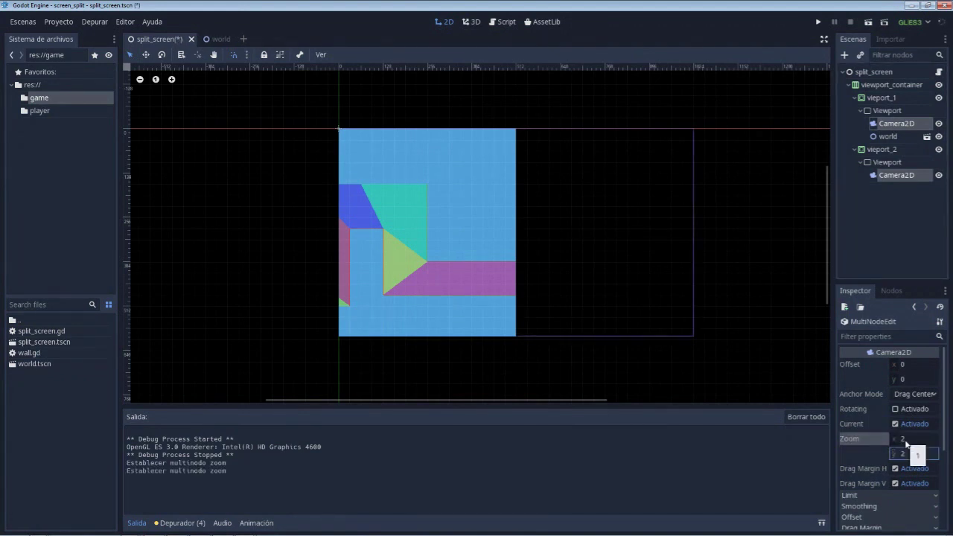
{"action": "key", "text": "ctrl+s"}
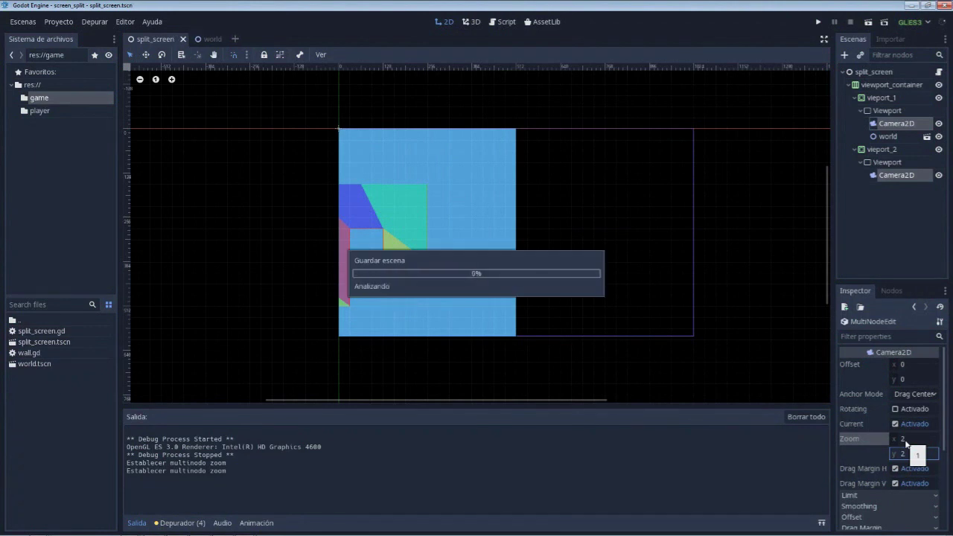
{"action": "key", "text": "F5"}
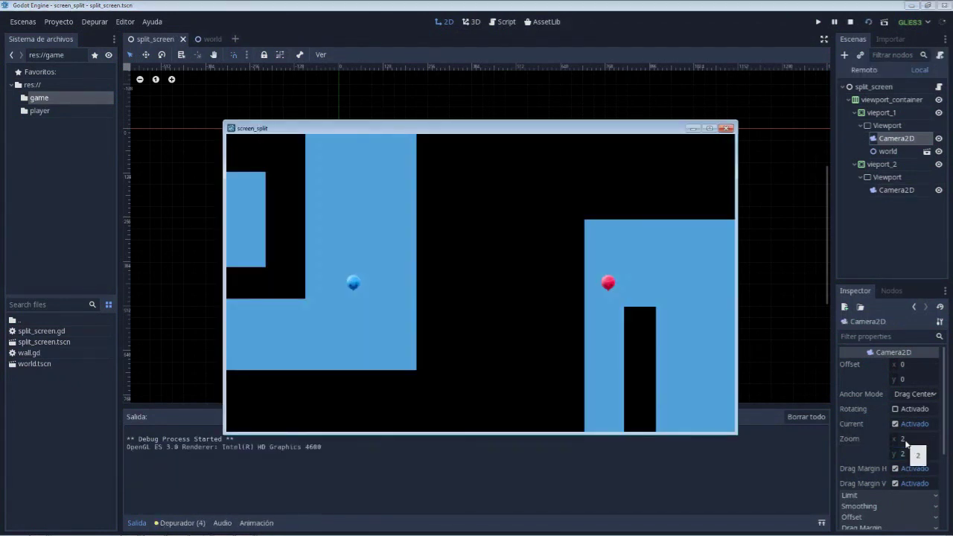
Drive both players apart and back with WASD and arrow keys, checking the zoomed cameras, then close the game.
{"action": "key", "text": "d"}
{"action": "key", "text": "w"}
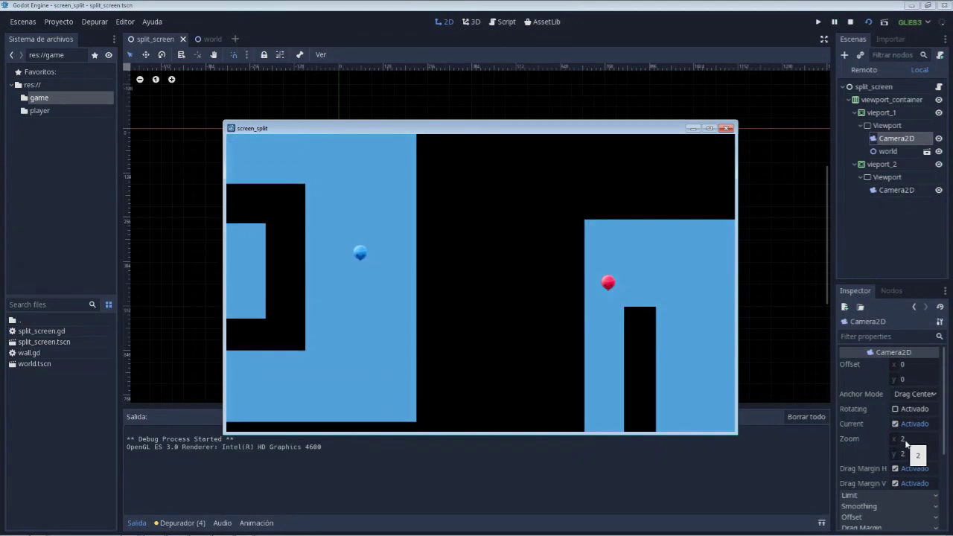
{"action": "key", "text": "a"}
{"action": "key", "text": "Right"}
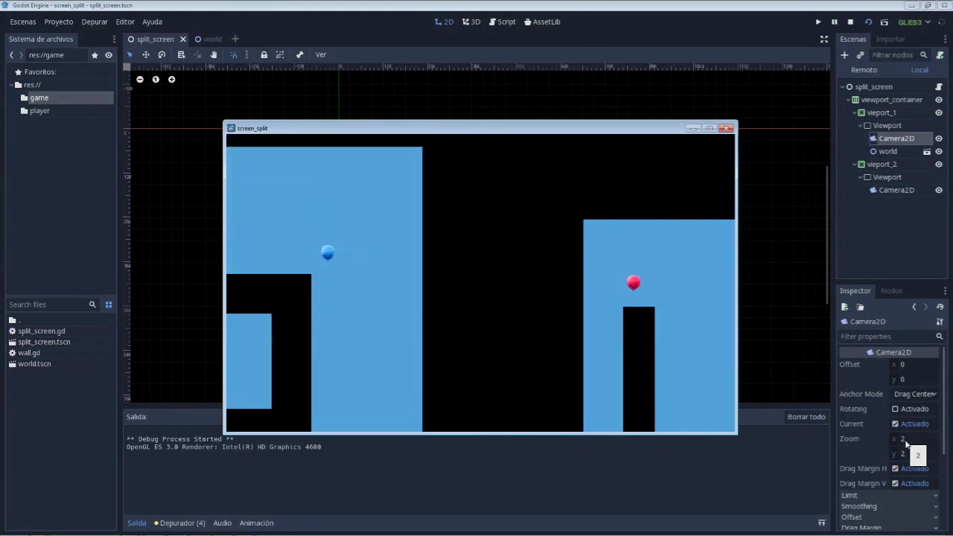
{"action": "key", "text": "a"}
{"action": "key", "text": "Right"}
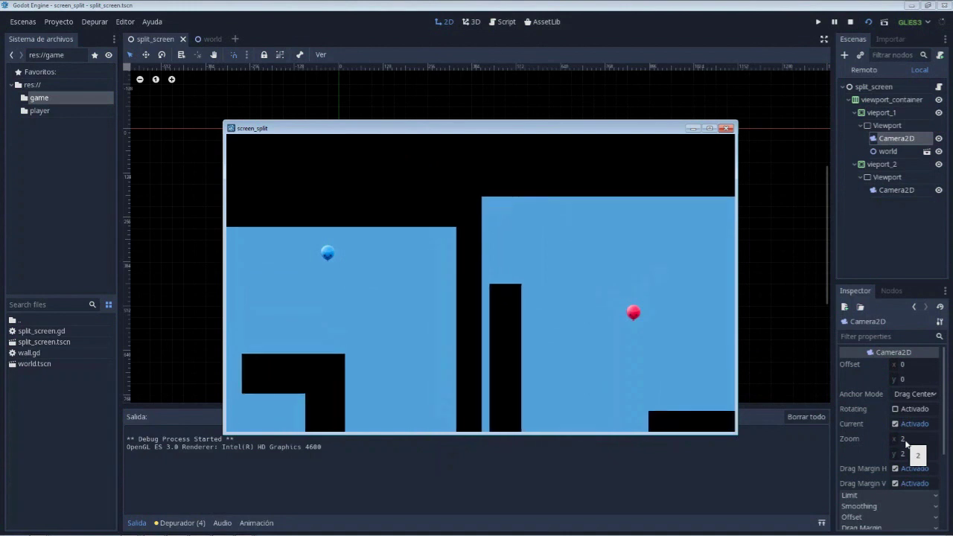
{"action": "key", "text": "a"}
{"action": "key", "text": "Right"}
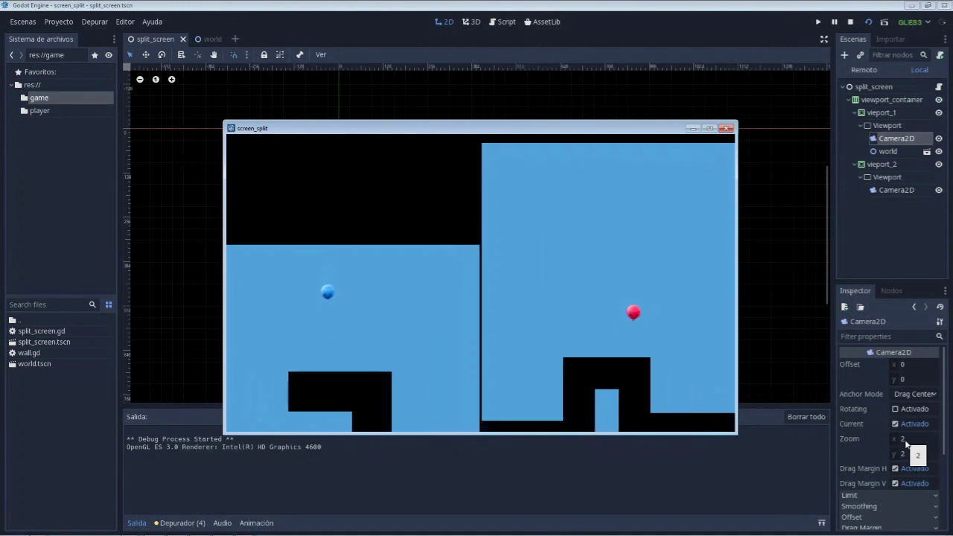
{"action": "key", "text": "Right"}
{"action": "key", "text": "a"}
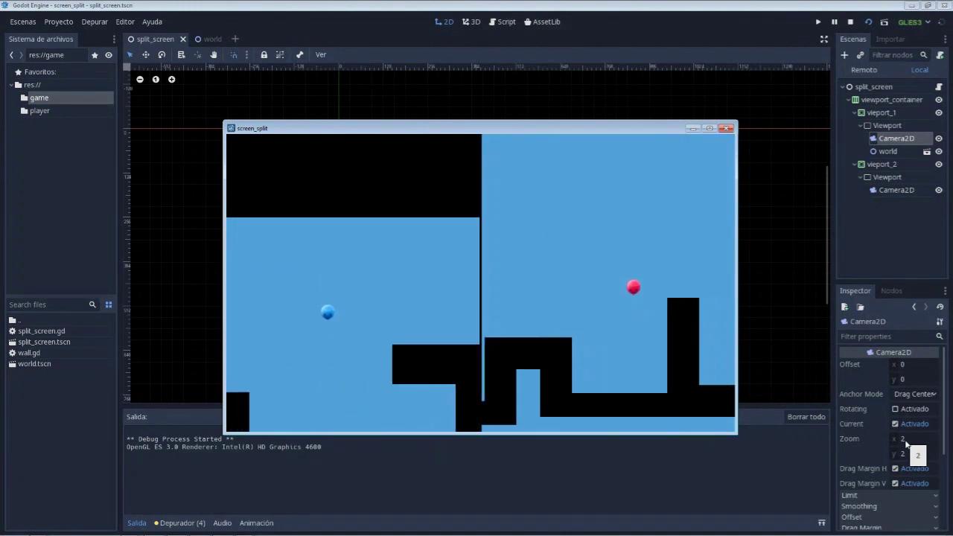
{"action": "key", "text": "a"}
{"action": "key", "text": "Right"}
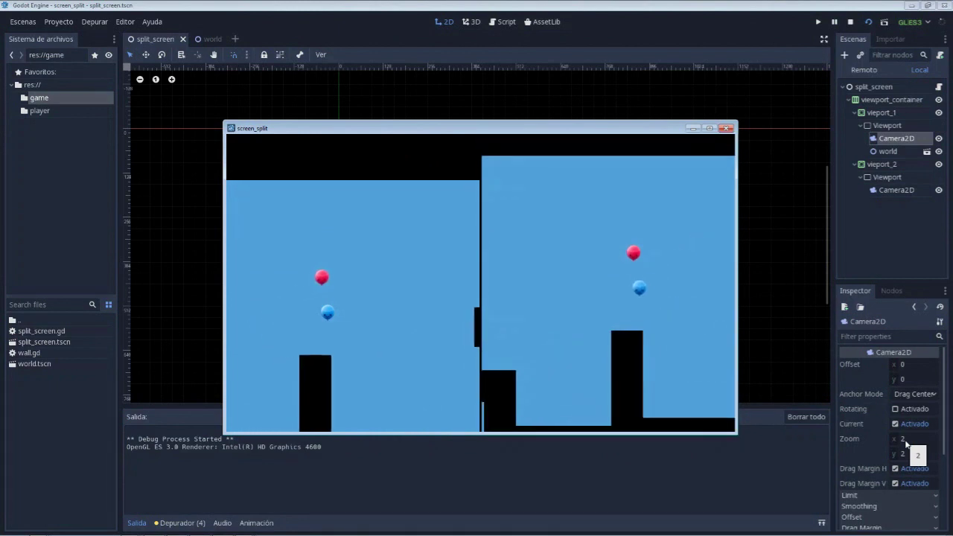
{"action": "key", "text": "Right"}
{"action": "key", "text": "a"}
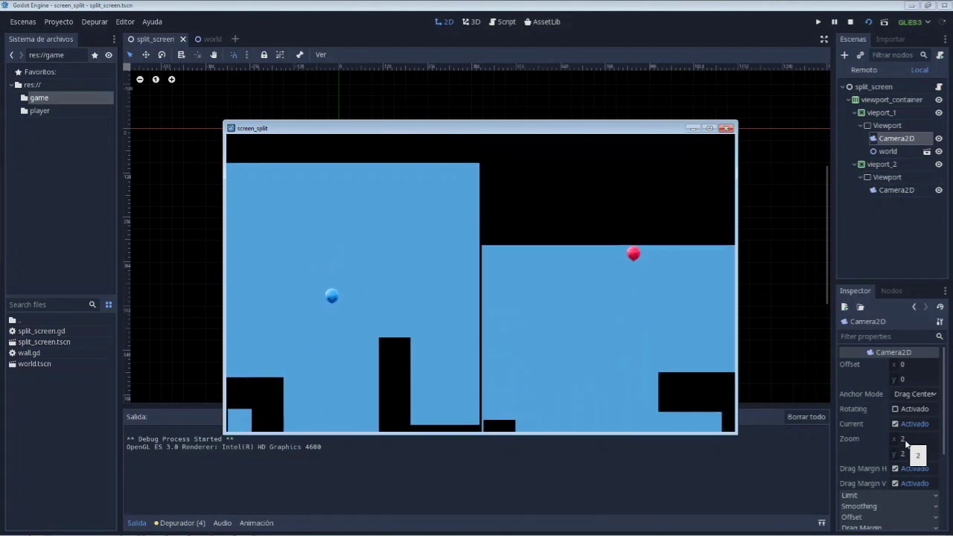
{"action": "key", "text": "d"}
{"action": "key", "text": "Down"}
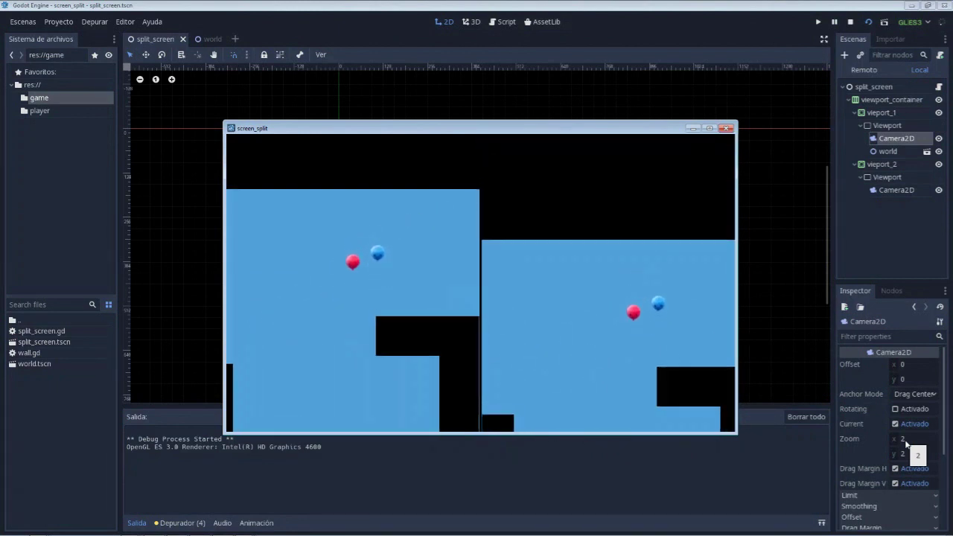
{"action": "key", "text": "a"}
{"action": "key", "text": "Left"}
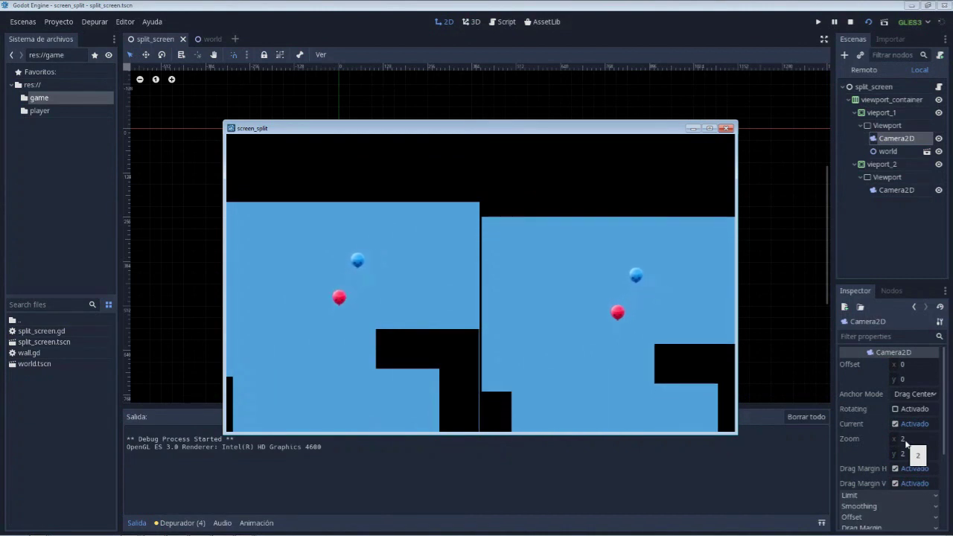
{"action": "key", "text": "alt+F4"}
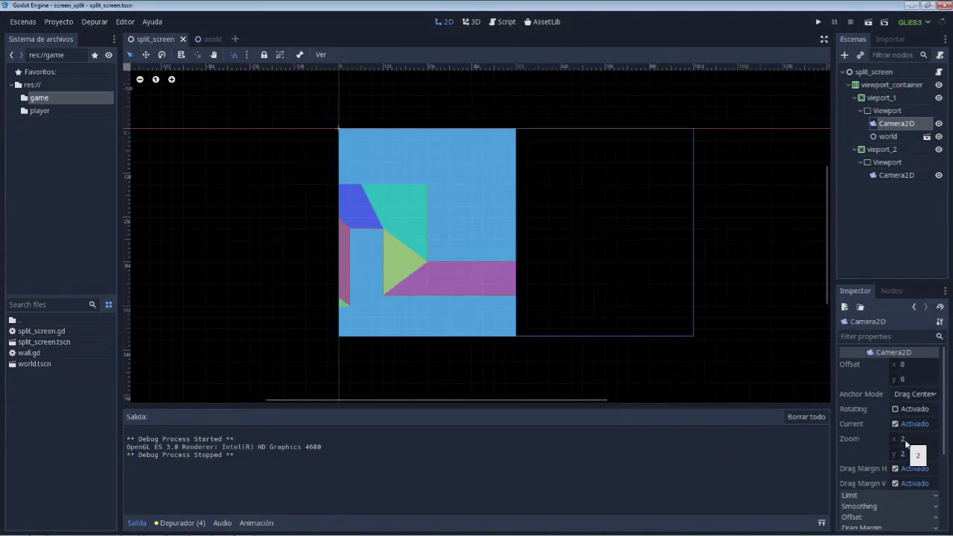
Enable viewport_container's Separation custom constant at 10, then save and run the scene.
{"action": "left_click", "coordinate": [879, 86]}
{"action": "scroll", "coordinate": [902, 451], "scroll_direction": "down", "scroll_amount": 5}
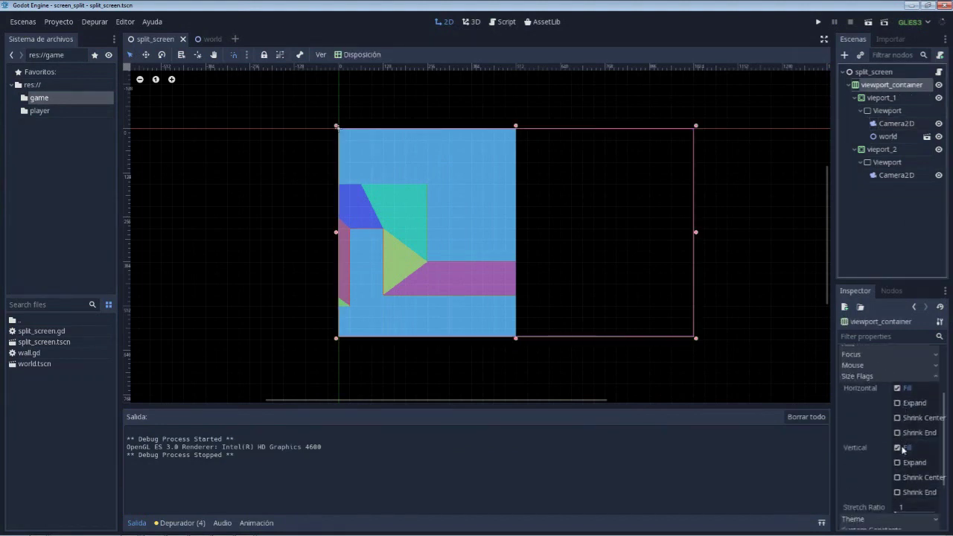
{"action": "left_click", "coordinate": [900, 450]}
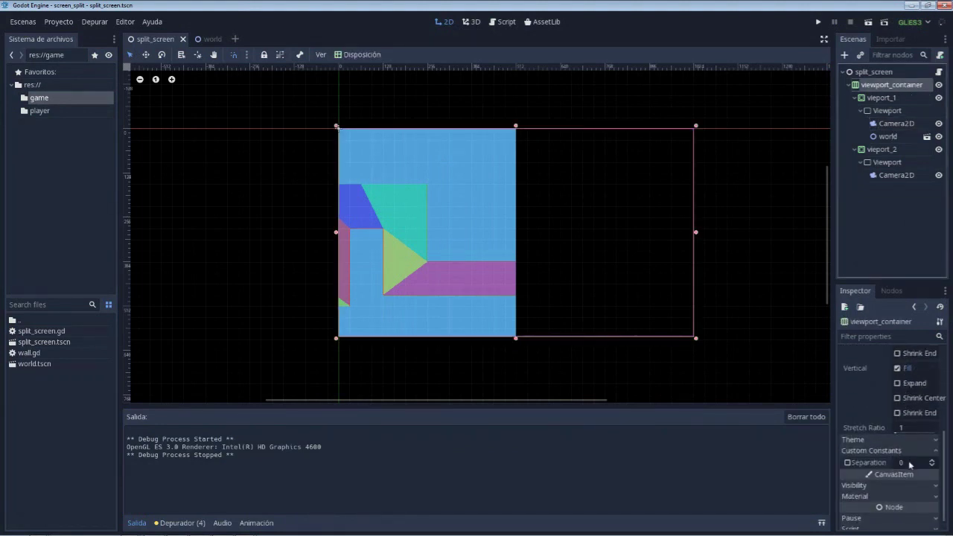
{"action": "left_click", "coordinate": [905, 462]}
{"action": "type", "text": "10"}
{"action": "key", "text": "Return"}
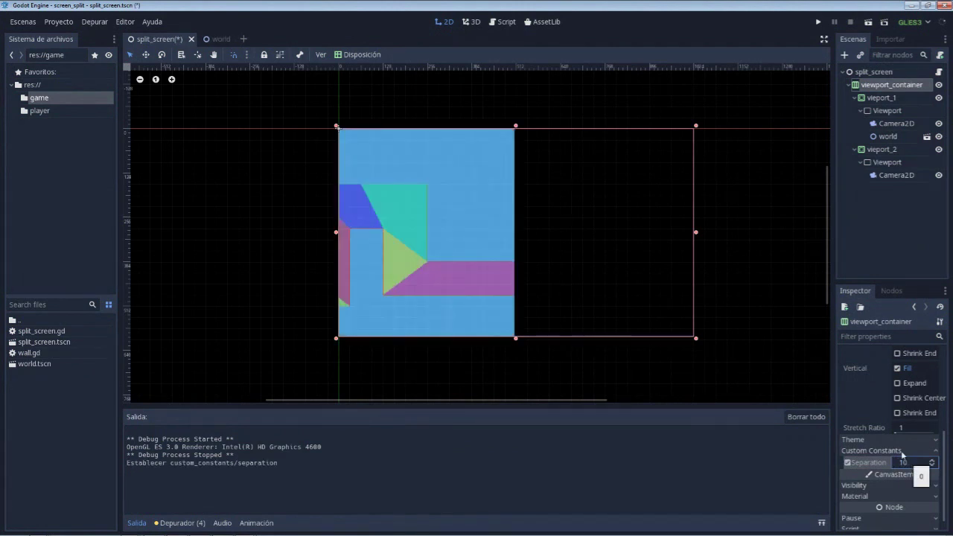
{"action": "key", "text": "F6"}
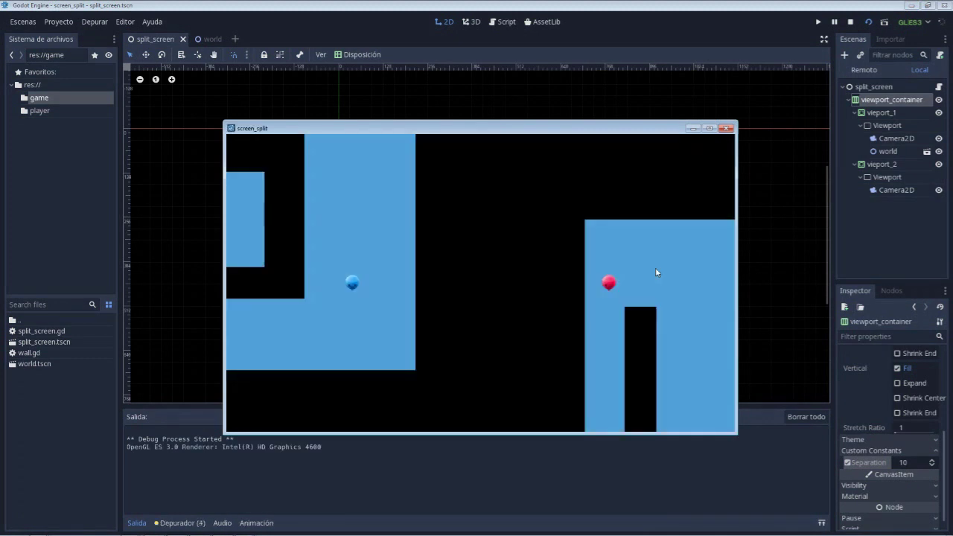
Move the blue and red balloons in all directions with arrow and WASD keys, checking the gap between views.
{"action": "key", "text": "Right"}
{"action": "key", "text": "Up"}
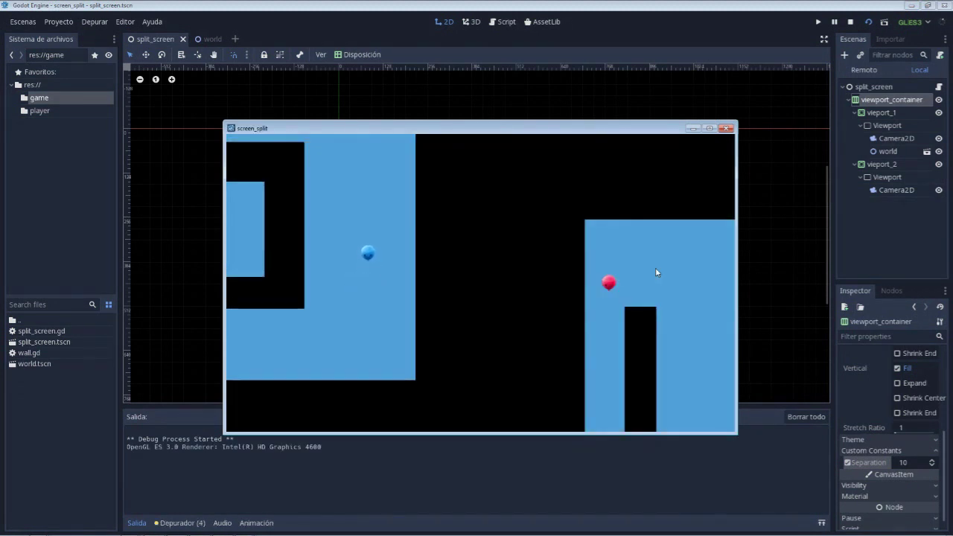
{"action": "key", "text": "Left"}
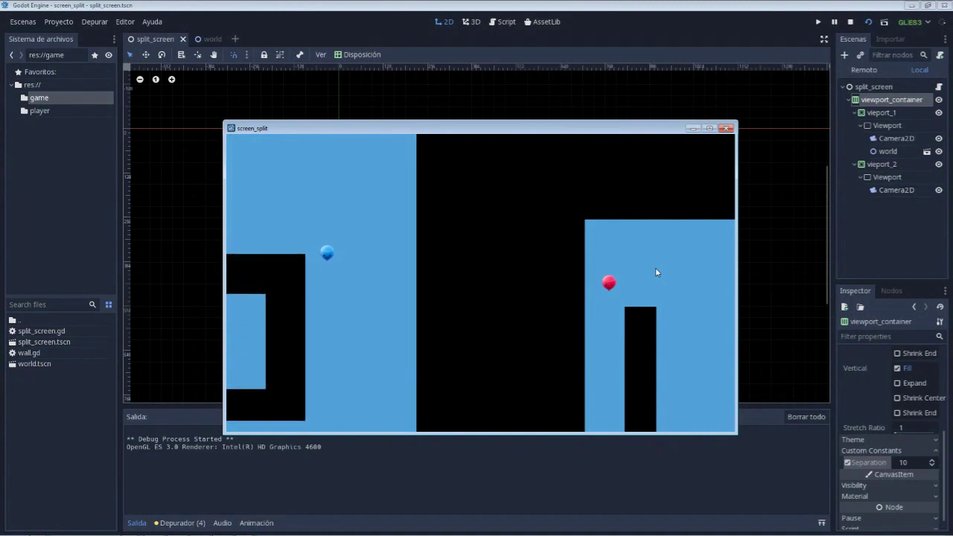
{"action": "key", "text": "Left"}
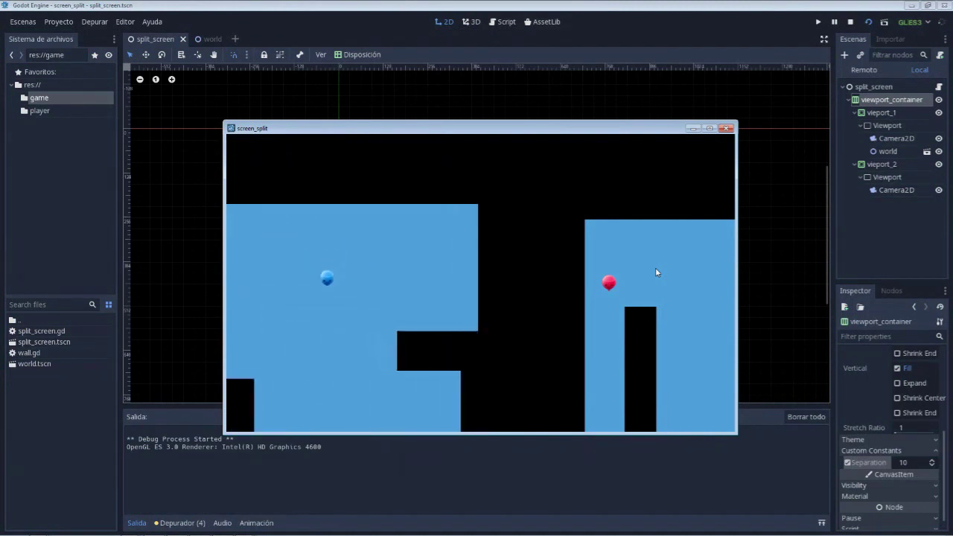
{"action": "key", "text": "Right"}
{"action": "key", "text": "Up"}
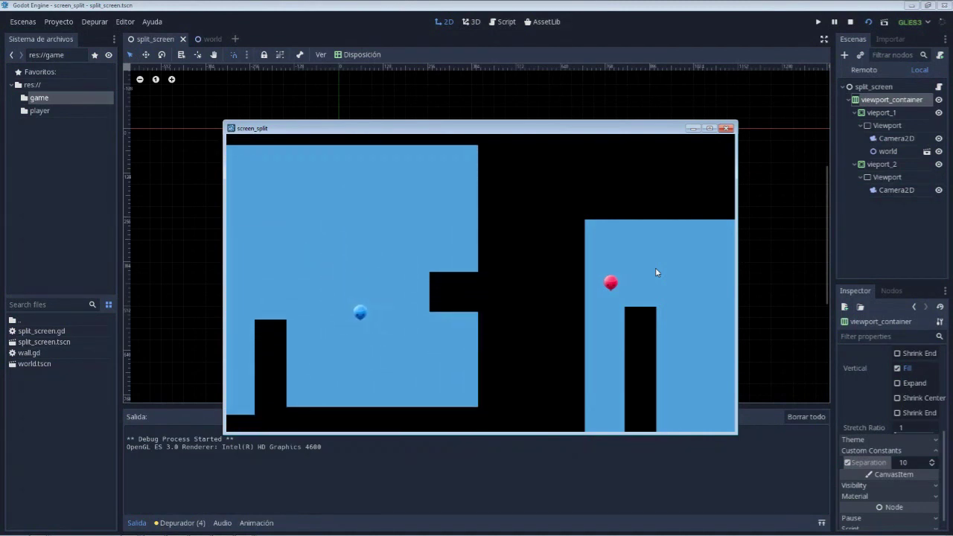
{"action": "key", "text": "d"}
{"action": "key", "text": "Right"}
{"action": "key", "text": "d"}
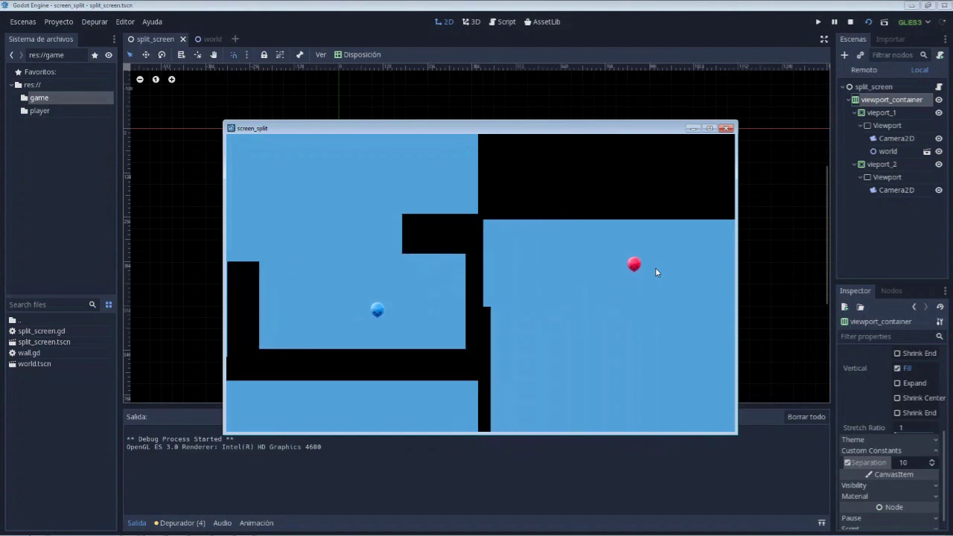
{"action": "key", "text": "w"}
{"action": "key", "text": "Up"}
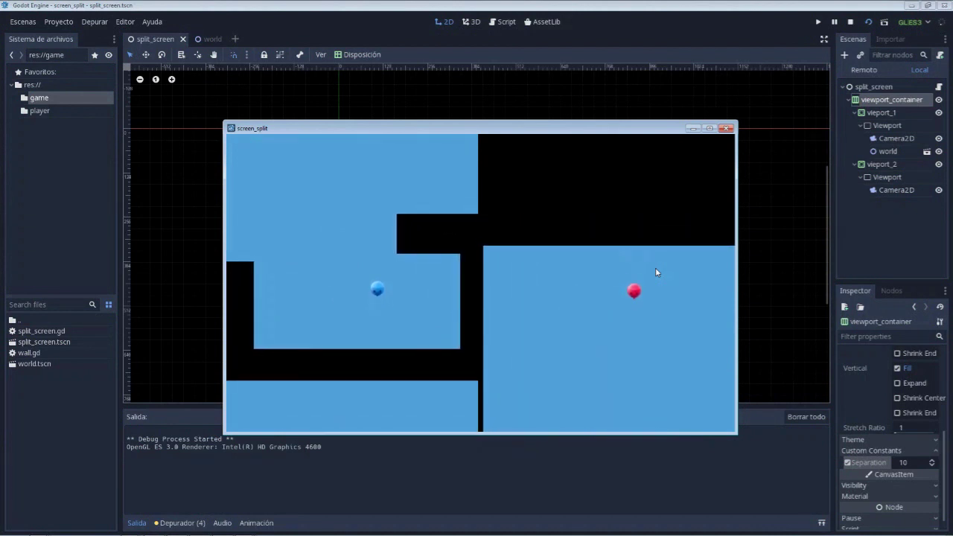
{"action": "key", "text": "s"}
{"action": "key", "text": "Up"}
{"action": "key", "text": "s"}
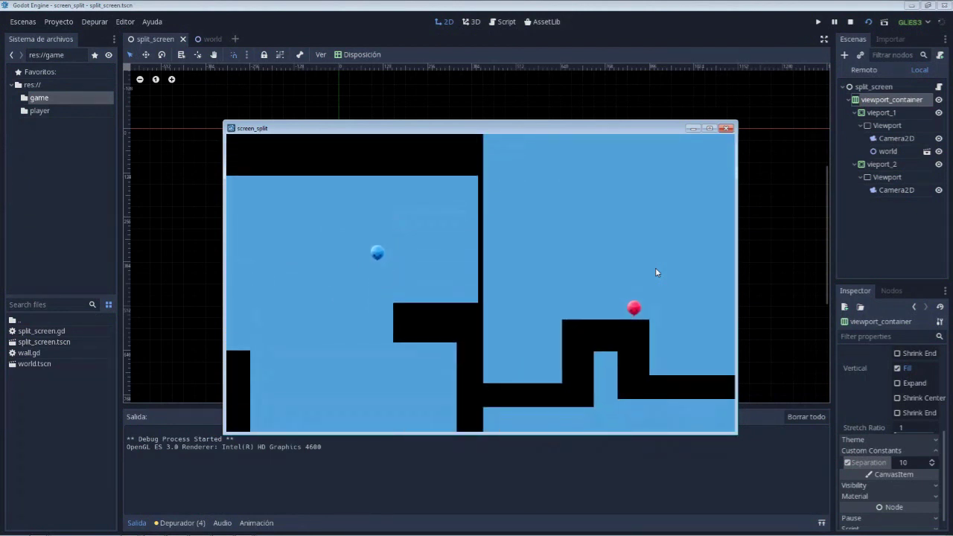